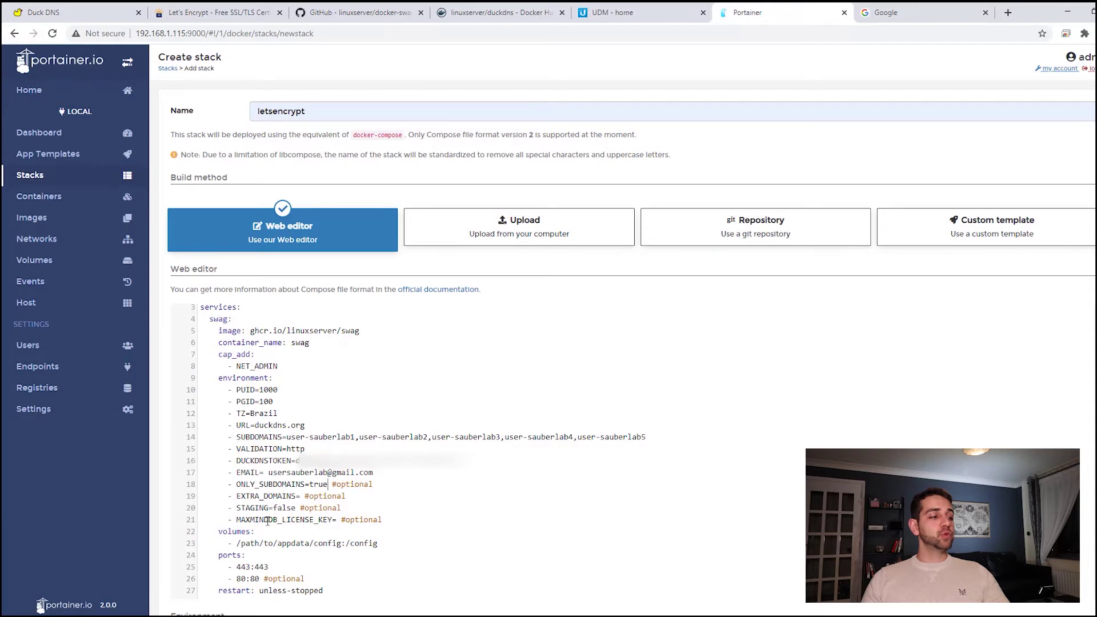
# Step: Delete the optional EXTRA_DOMAINS, STAGING and MAXMINDDB_LICENSE_KEY lines from the swag service's environment section
pyautogui.moveTo(378, 518); pyautogui.dragTo(181, 501)
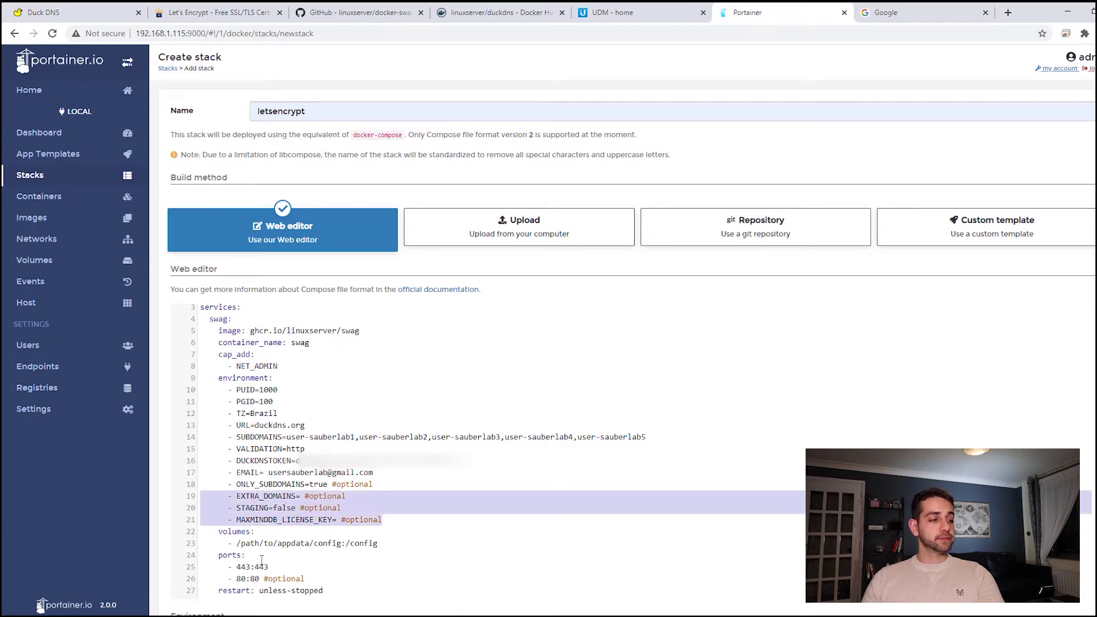
pyautogui.press('Delete')
pyautogui.press('Delete')
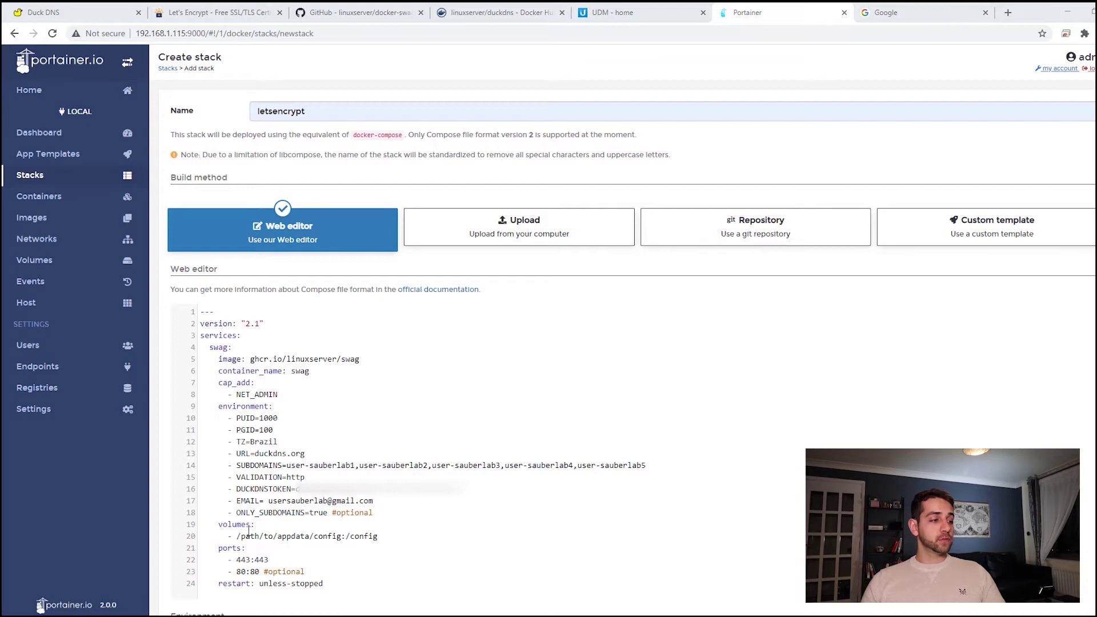
# Step: Replace the host path of the swag config volume with /srv/dev-disk-by-label-data/dockerapp/letsemvryp
pyautogui.moveTo(236, 536); pyautogui.dragTo(342, 536)
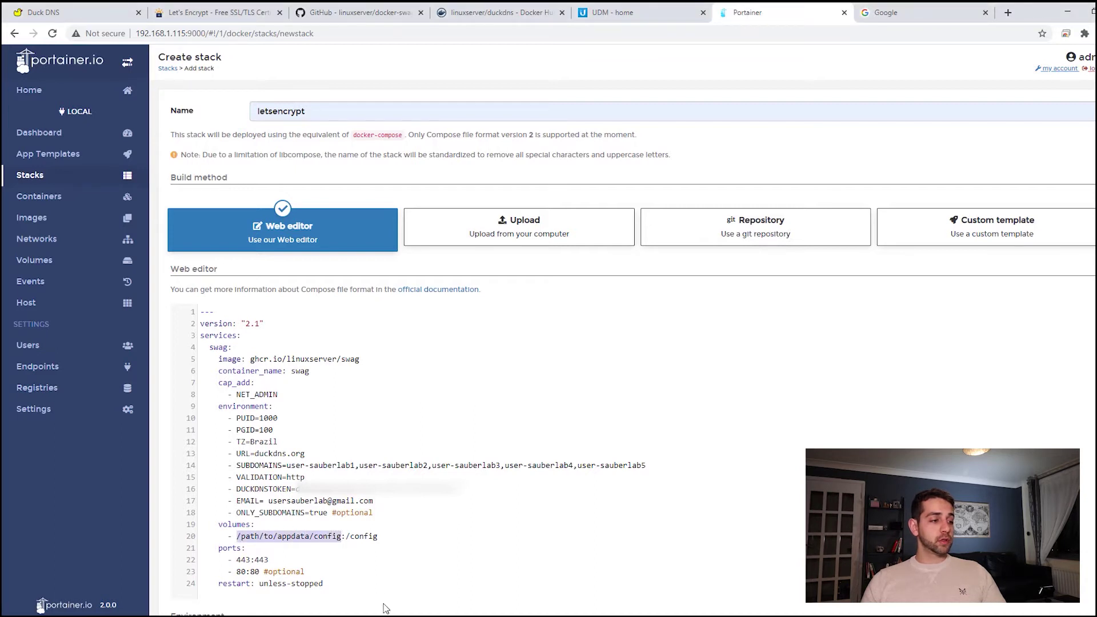
pyautogui.write('/srv/dev-disk-by-label-data/dockerapp')
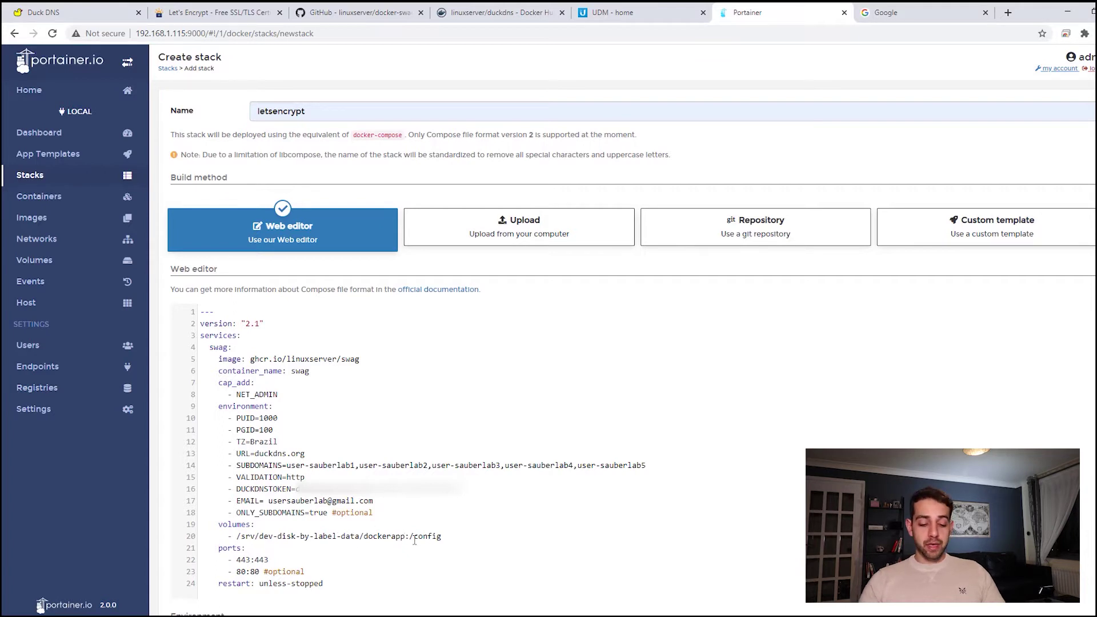
pyautogui.write('/lets')
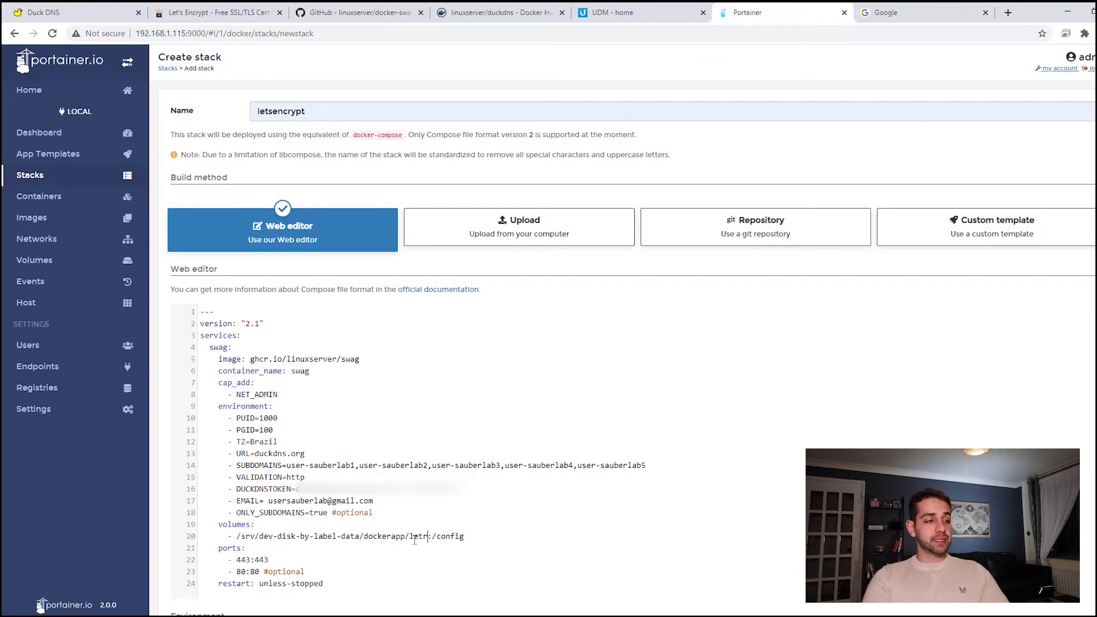
pyautogui.write('emvryp')
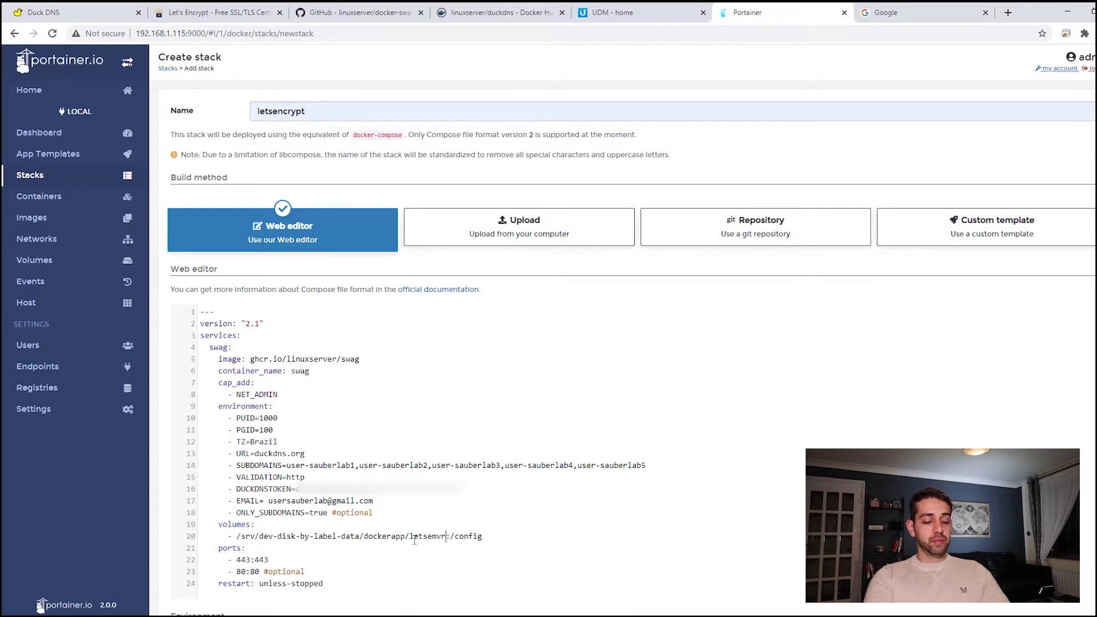
# Step: Change the swag port mappings in the compose file to 450:443 and 90:80
pyautogui.click(246, 560)
pyautogui.scroll(-2, 247, 560)
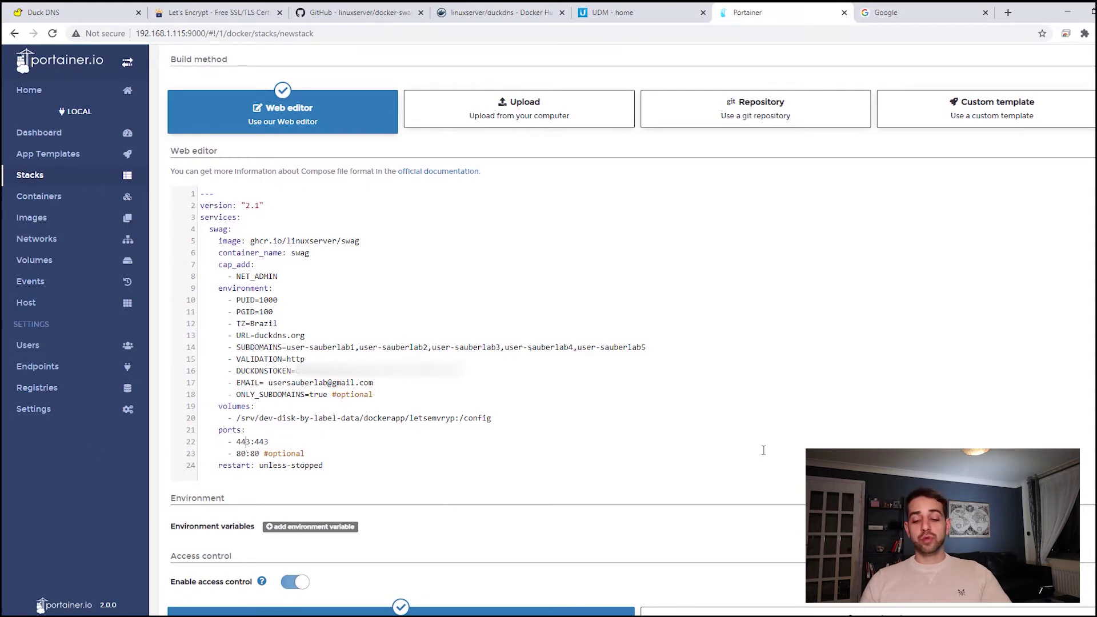
pyautogui.press('BackSpace')
pyautogui.press('Delete')
pyautogui.write('50')
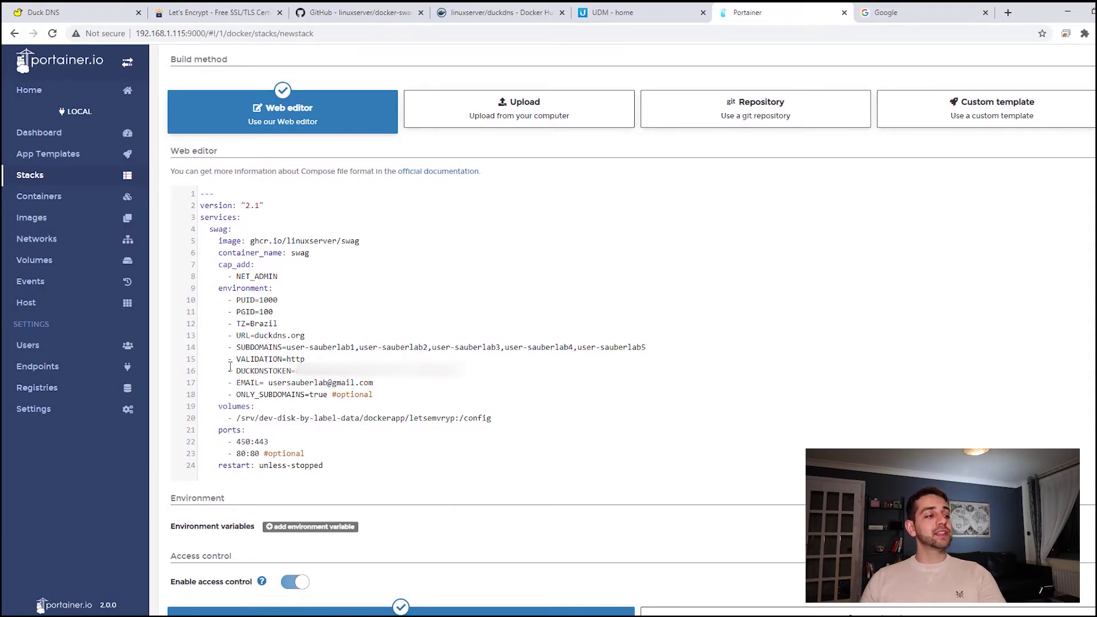
pyautogui.click(236, 455)
pyautogui.press('Delete')
pyautogui.write('9')
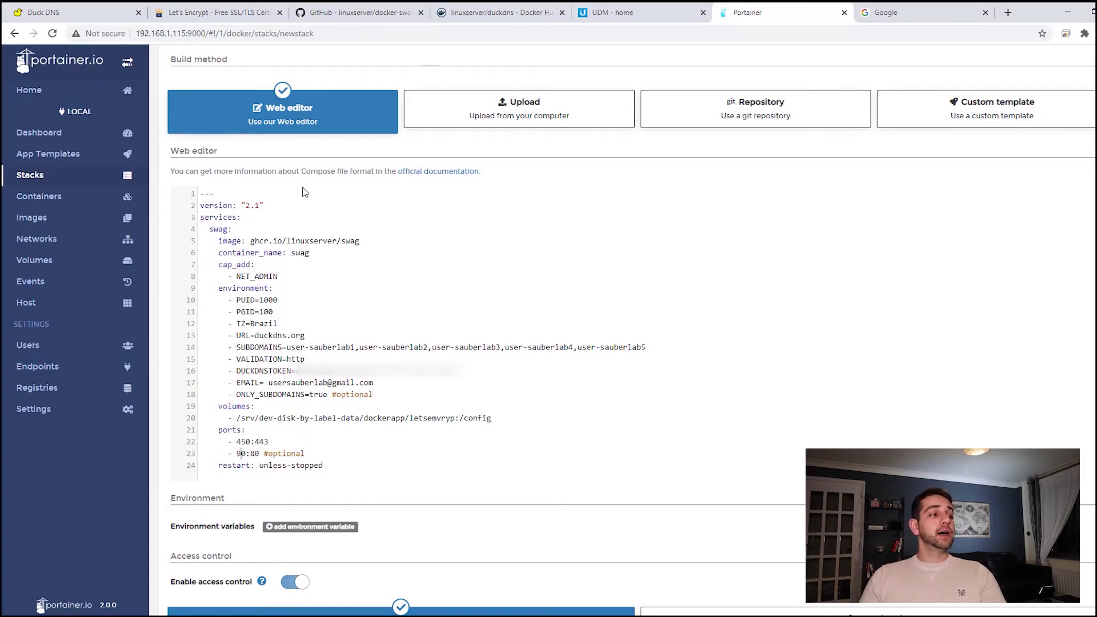
pyautogui.scroll(-2, 342, 401)
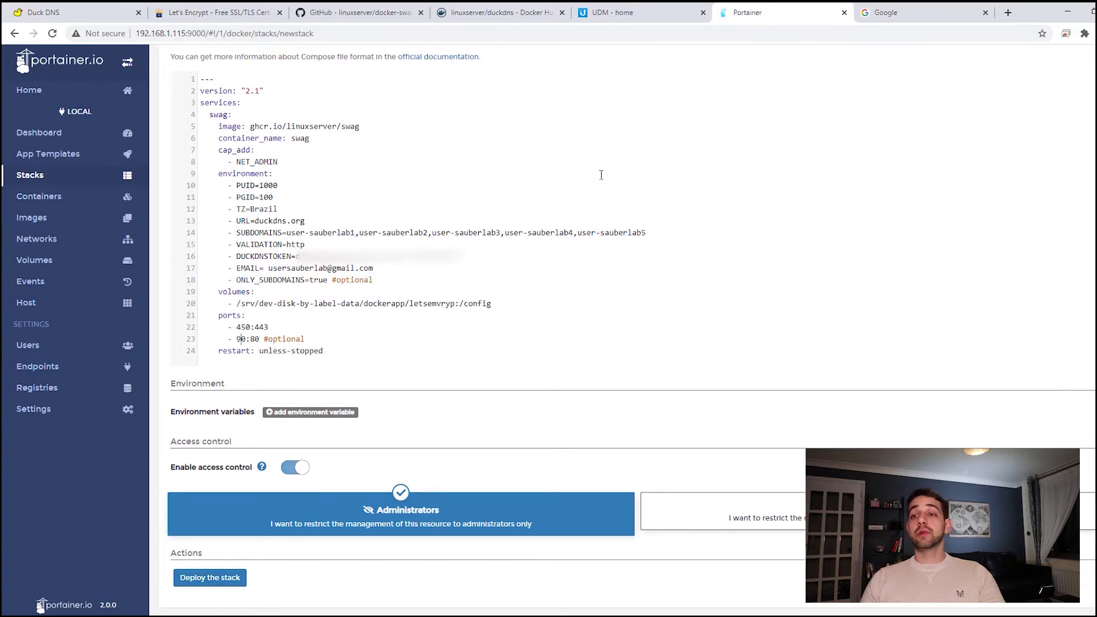
# Step: Switch to UniFi Network, review the Lestsenrypt - http port forwarding rule and save it
pyautogui.click(641, 8)
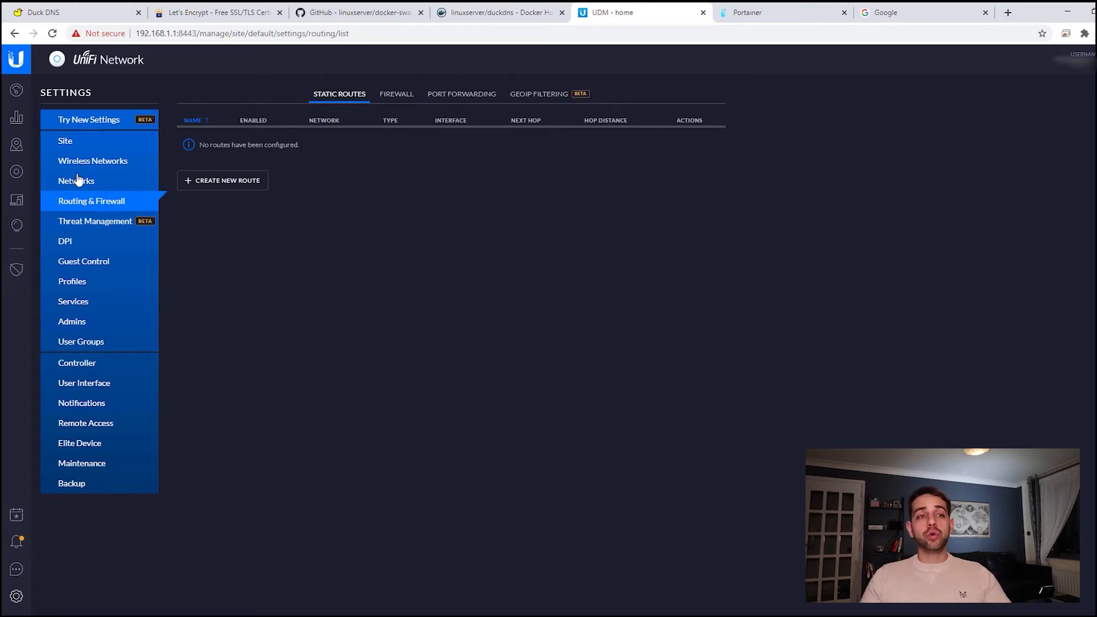
pyautogui.click(482, 101)
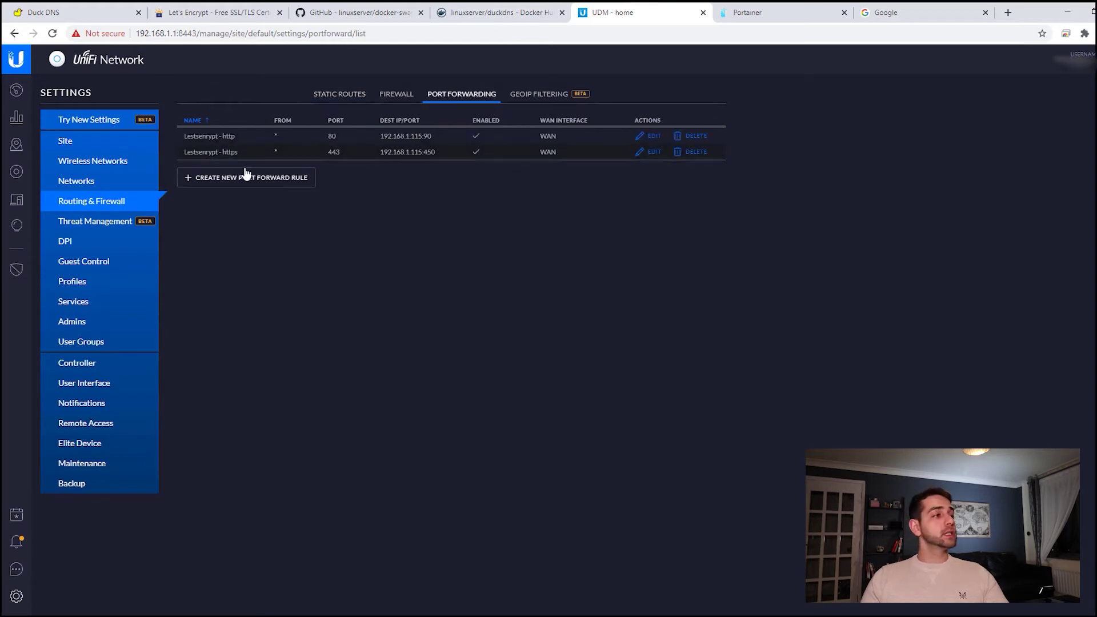
pyautogui.moveTo(184, 136); pyautogui.dragTo(249, 139)
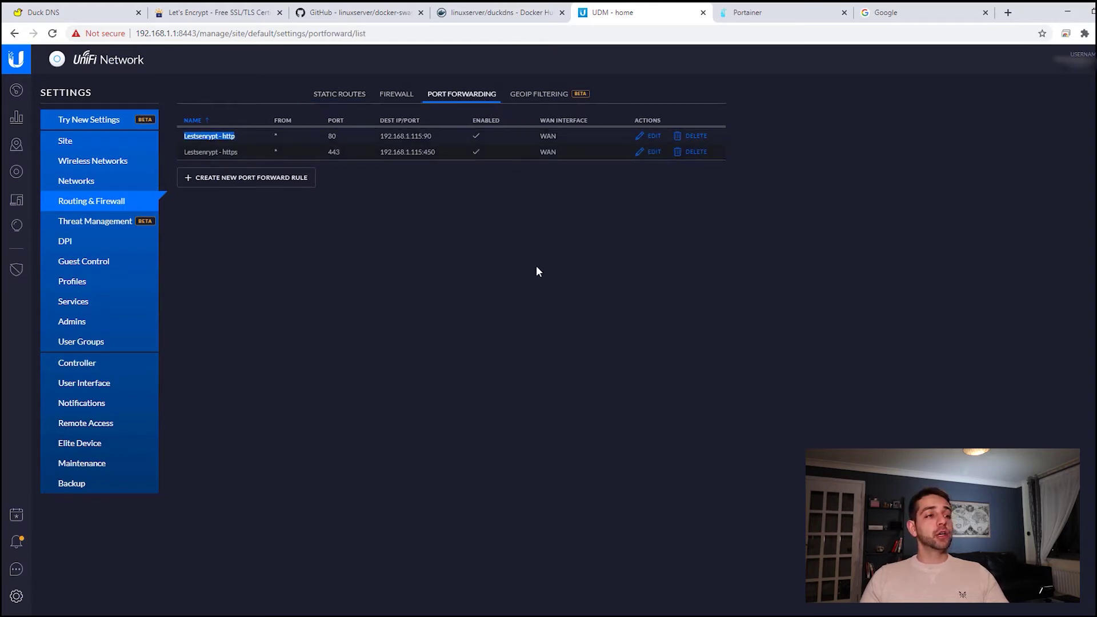
pyautogui.click(654, 137)
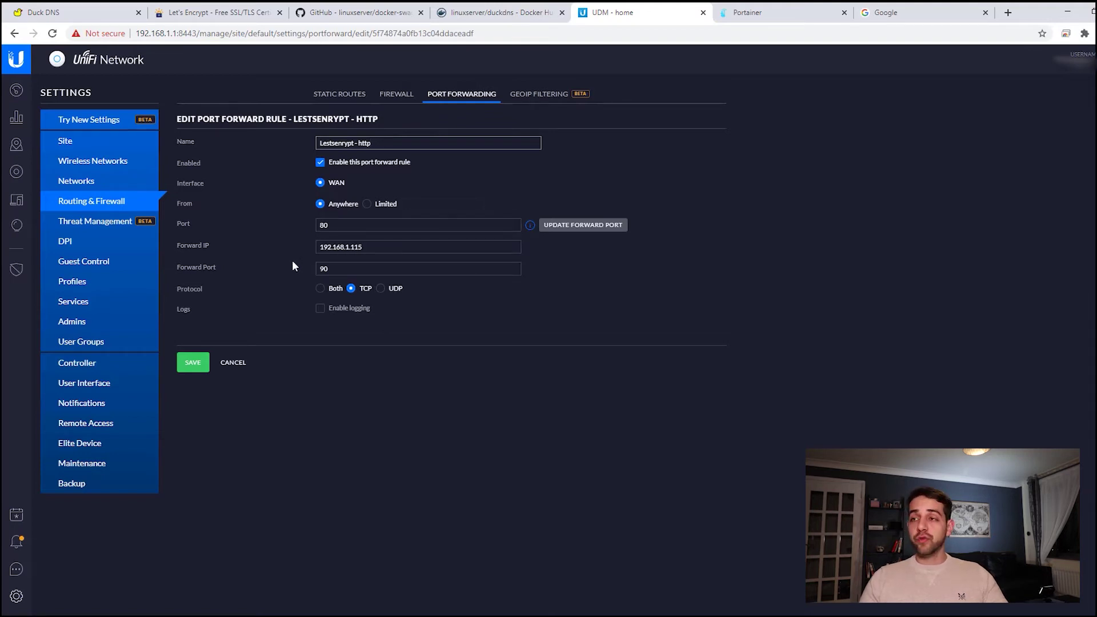
pyautogui.doubleClick(341, 247)
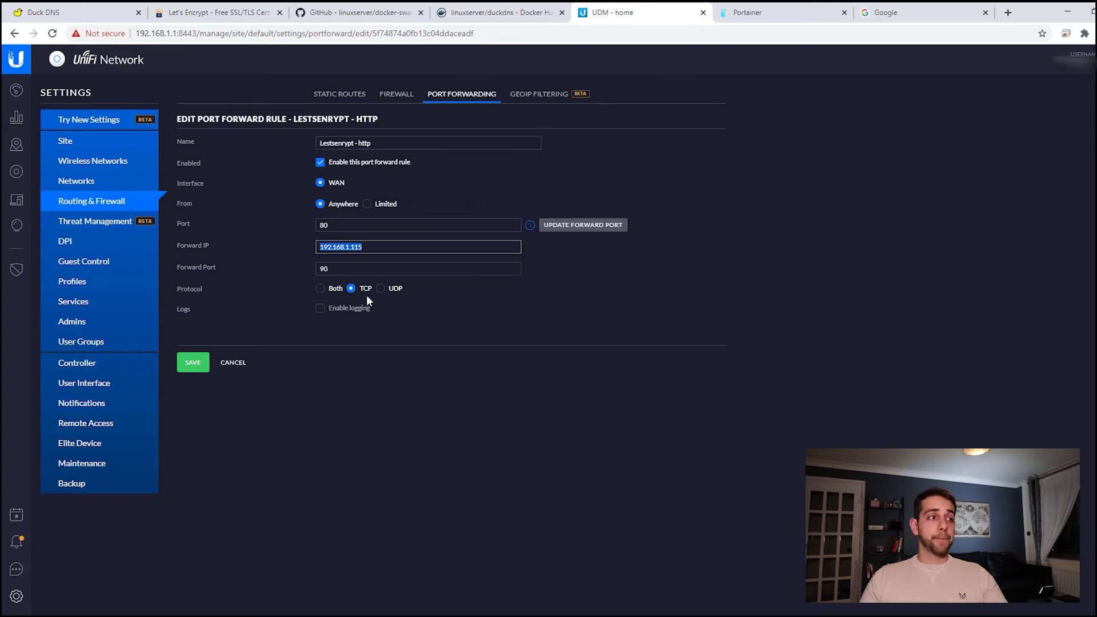
pyautogui.click(372, 143)
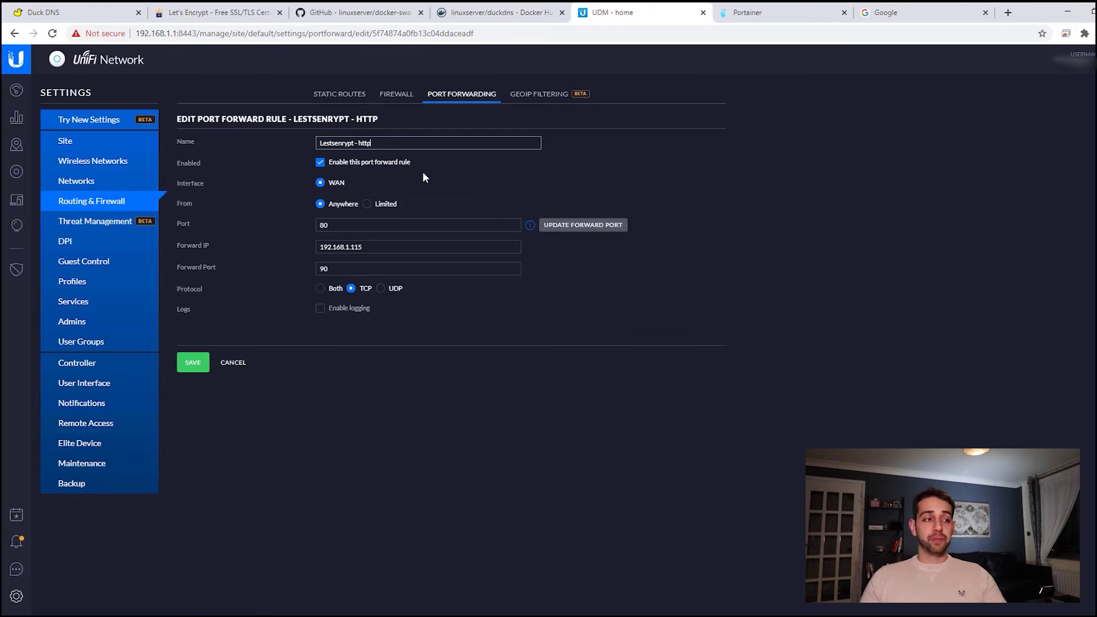
pyautogui.click(193, 365)
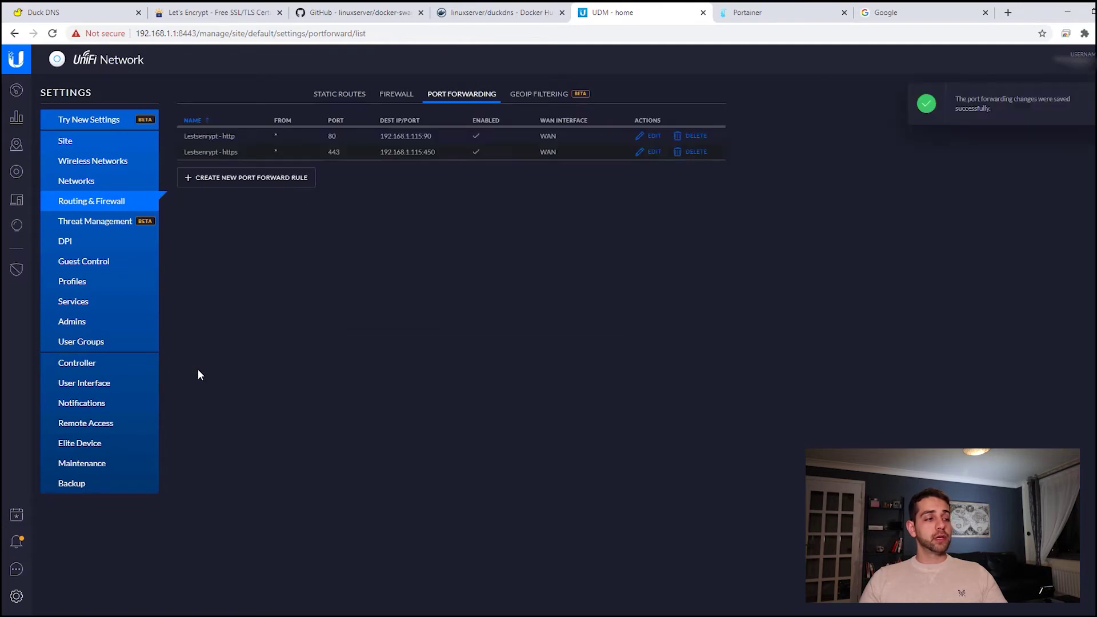
# Step: Review the port and forward port of the Lestsenrypt - https port forwarding rule and save it
pyautogui.click(655, 152)
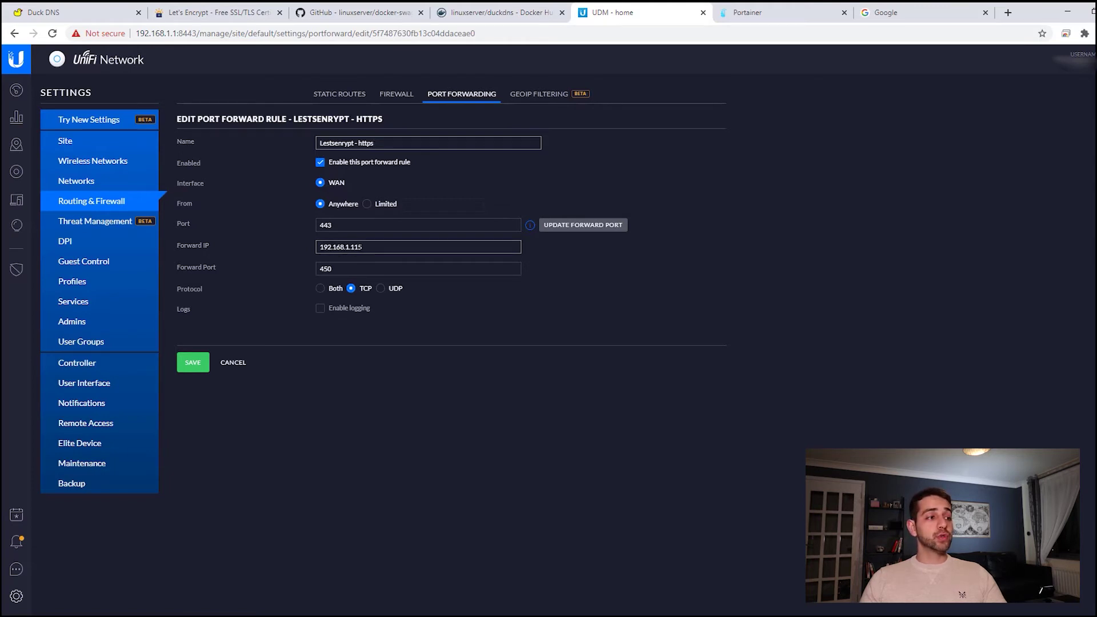
pyautogui.press('Return')
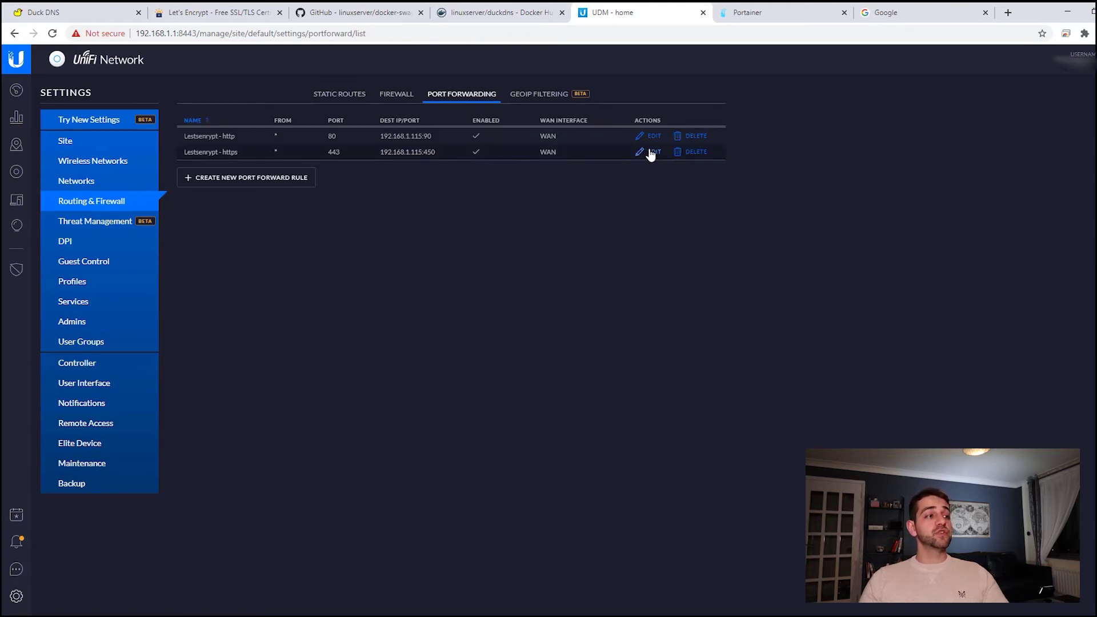
pyautogui.click(651, 153)
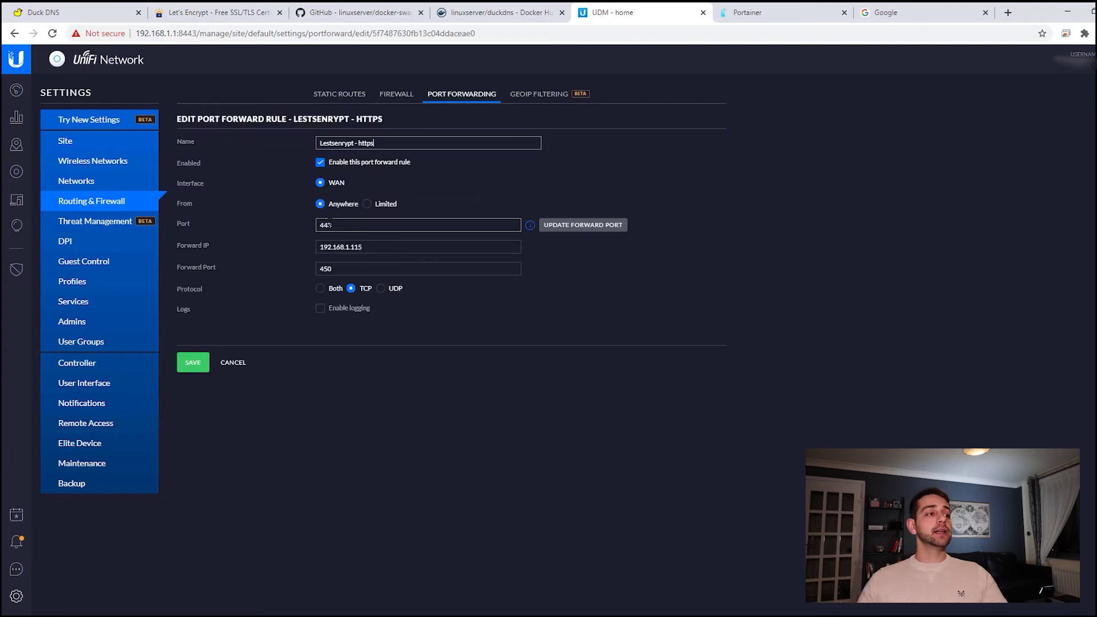
pyautogui.click(320, 268)
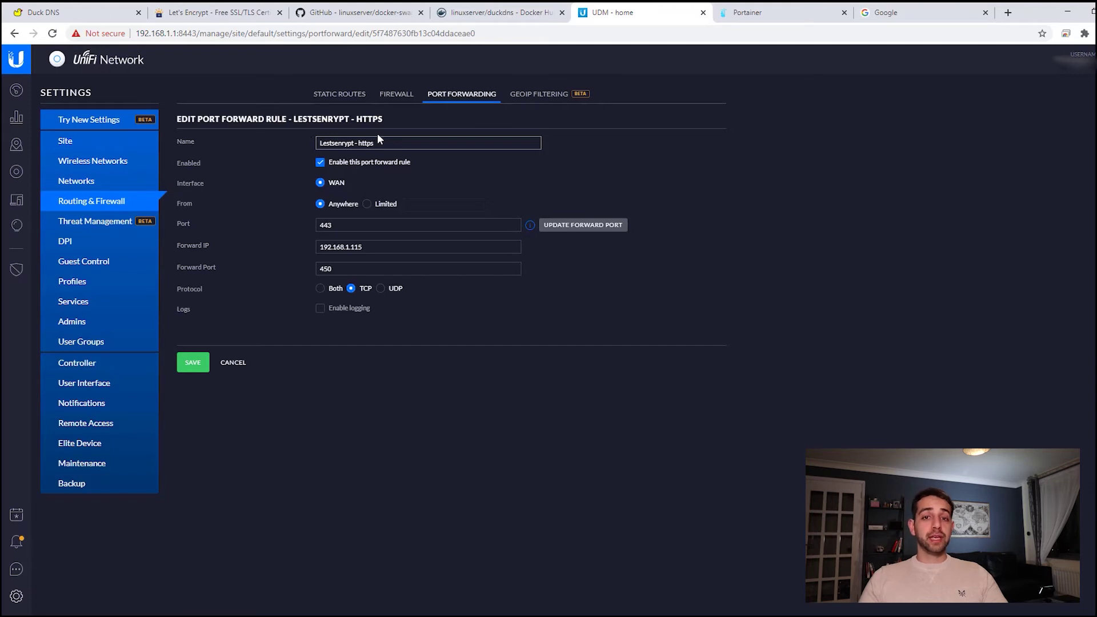
pyautogui.click(193, 362)
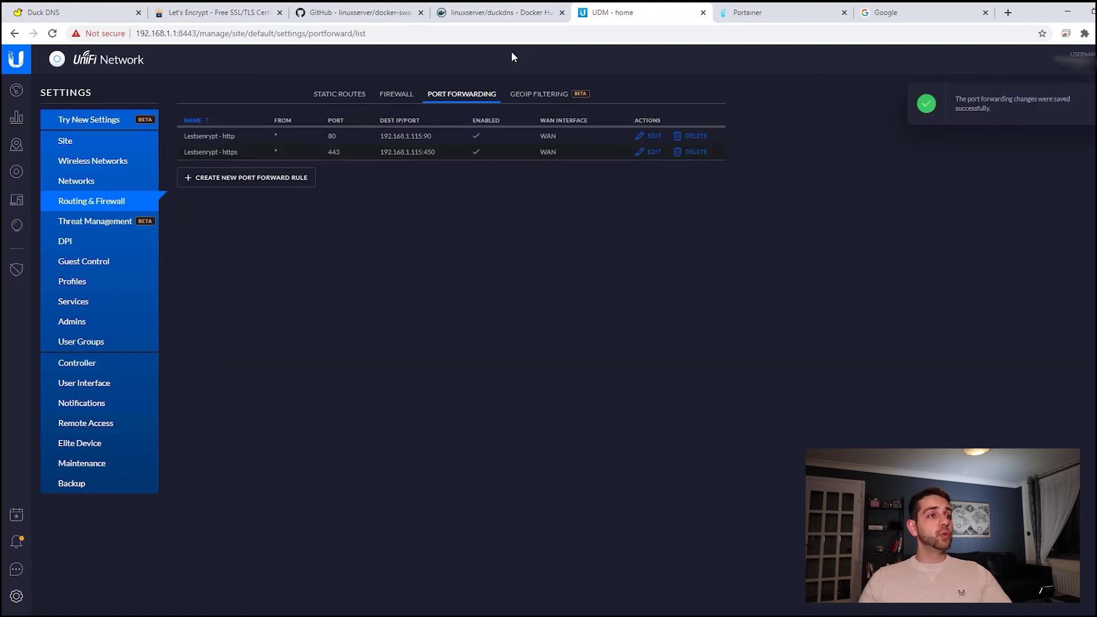
# Step: Switch back to Portainer and deploy the letsencrypt stack
pyautogui.click(799, 8)
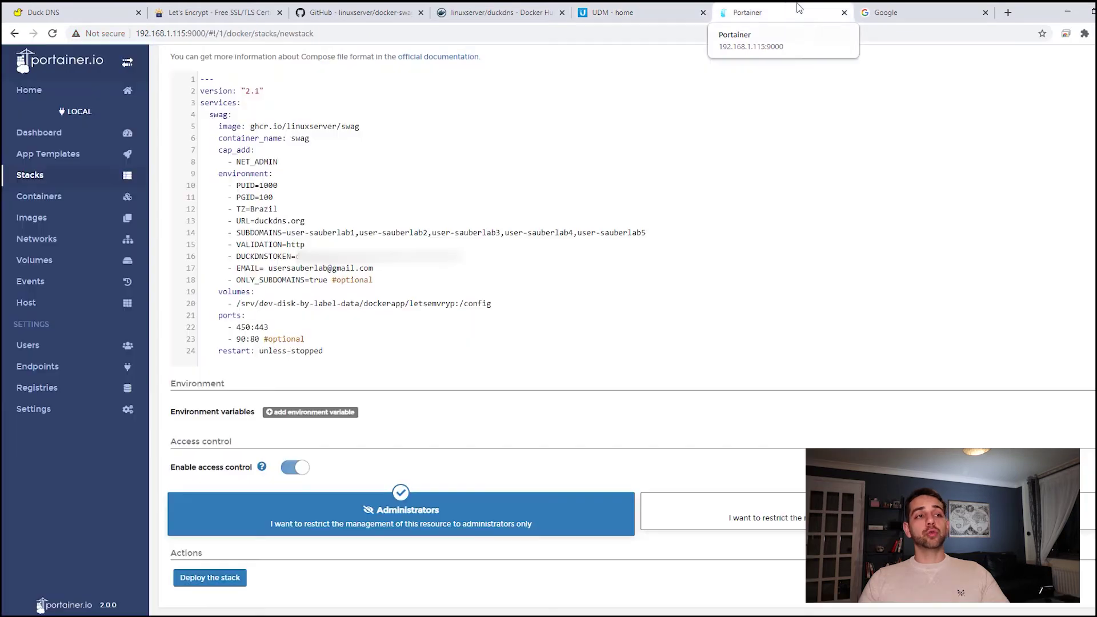
pyautogui.click(223, 587)
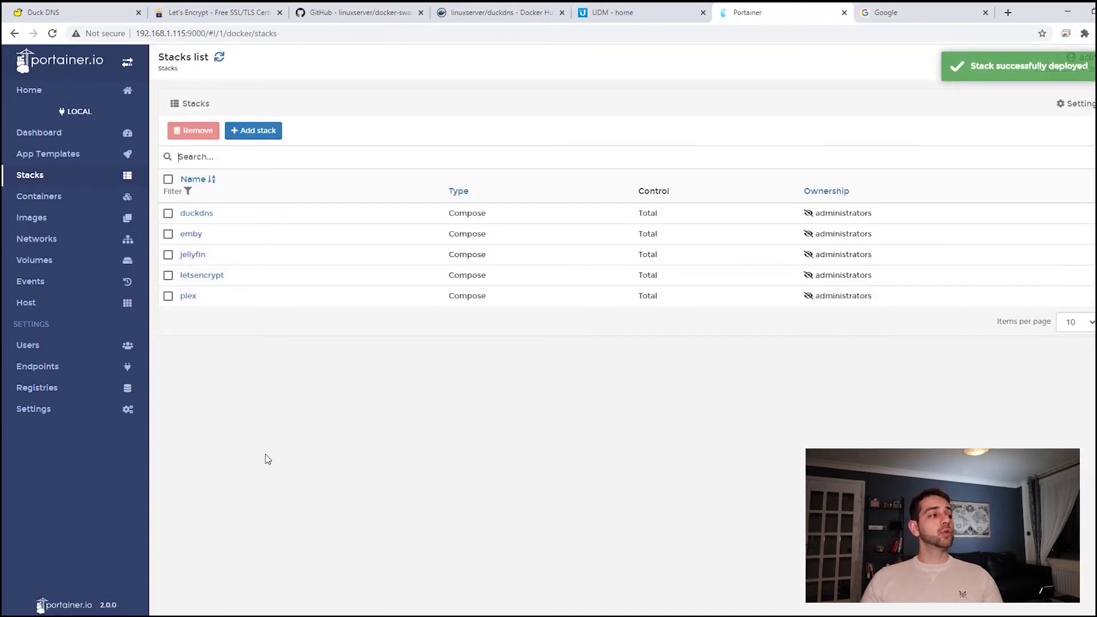
# Step: Open the swag container's logs and examine the certificate generation and server startup entries
pyautogui.click(54, 204)
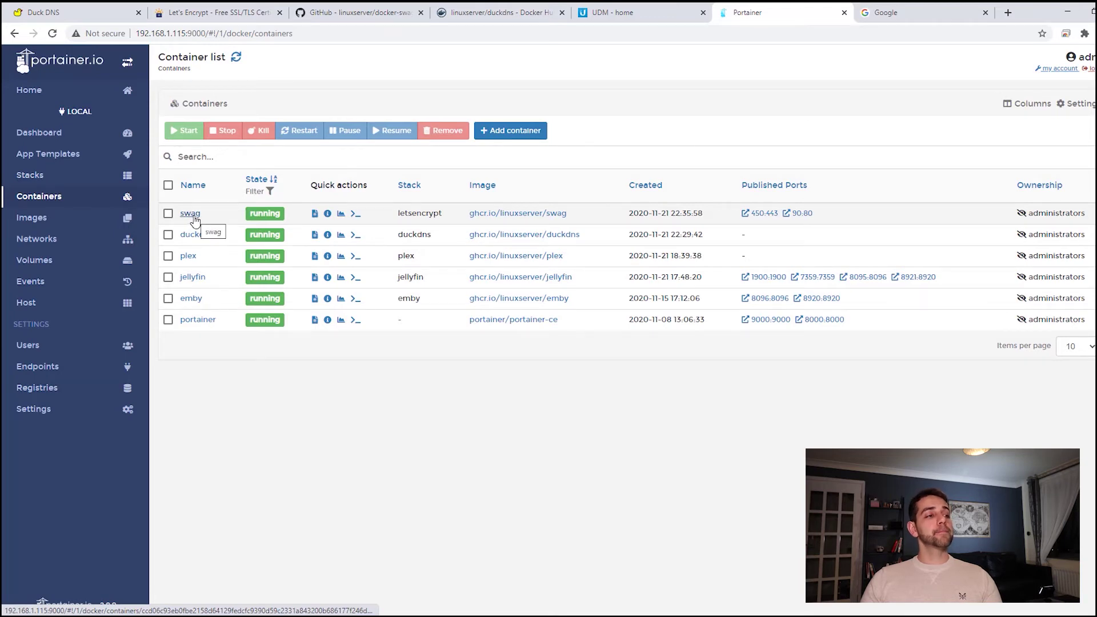
pyautogui.click(196, 217)
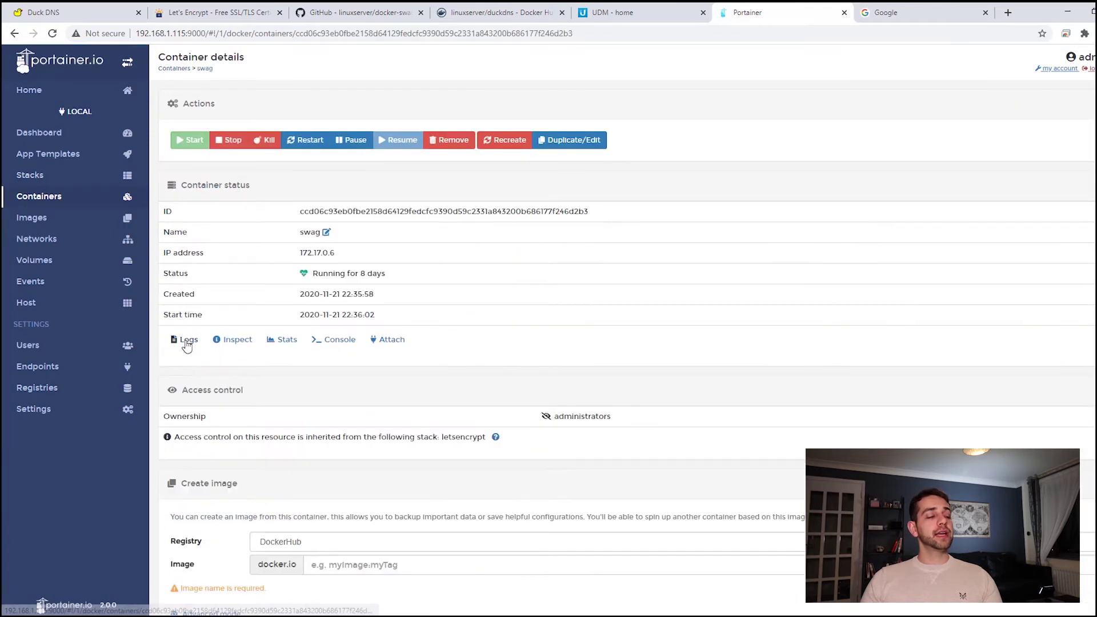
pyautogui.click(185, 340)
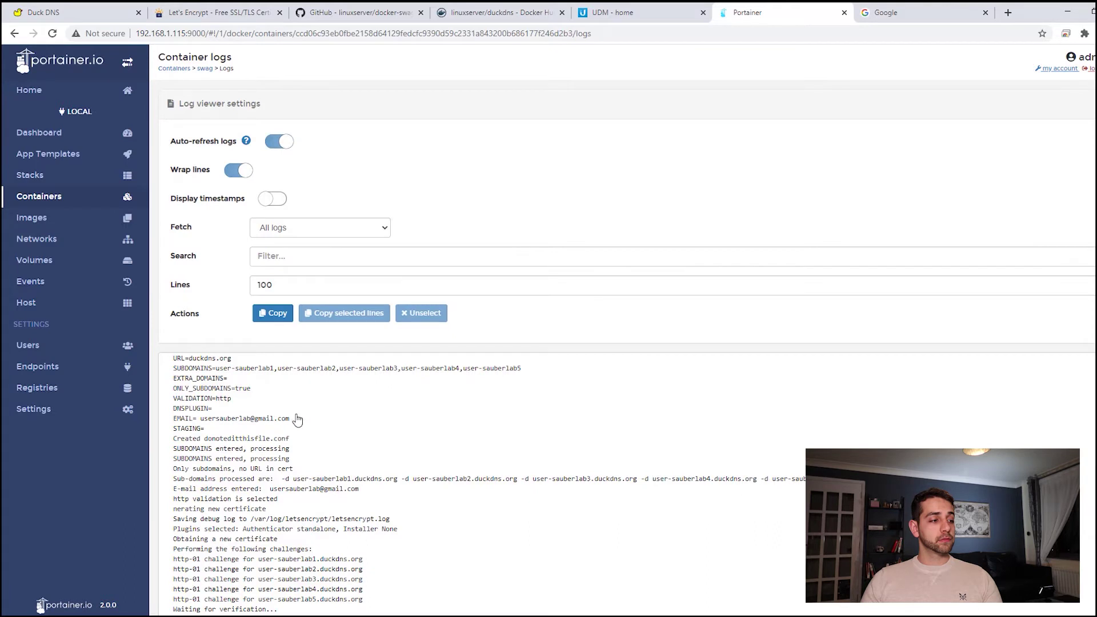
pyautogui.scroll(-1, 297, 422)
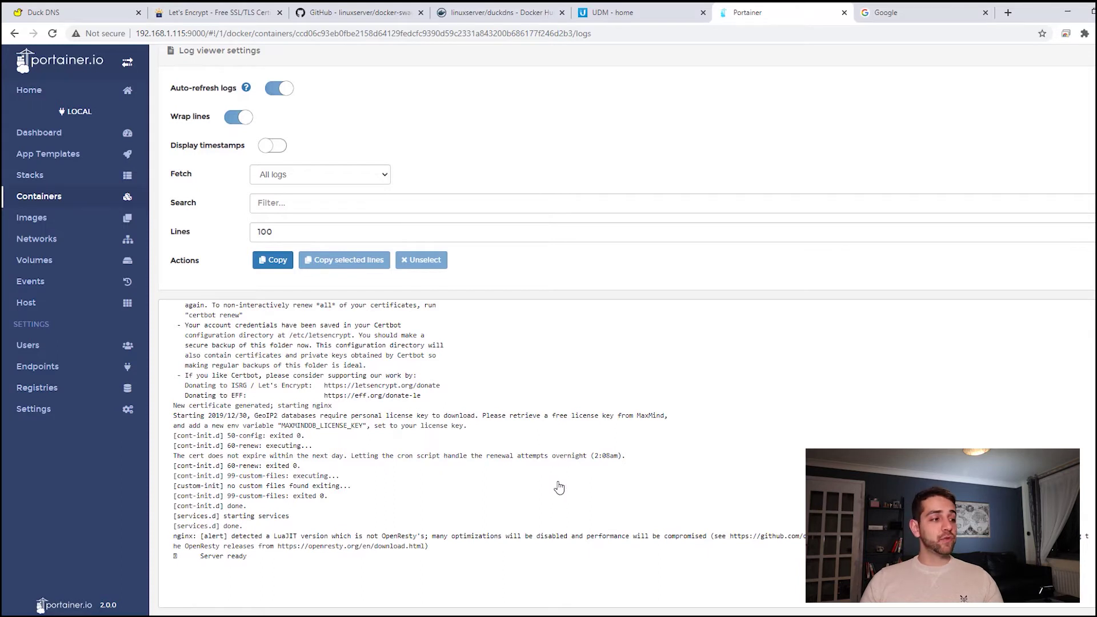
pyautogui.moveTo(198, 558); pyautogui.dragTo(251, 558)
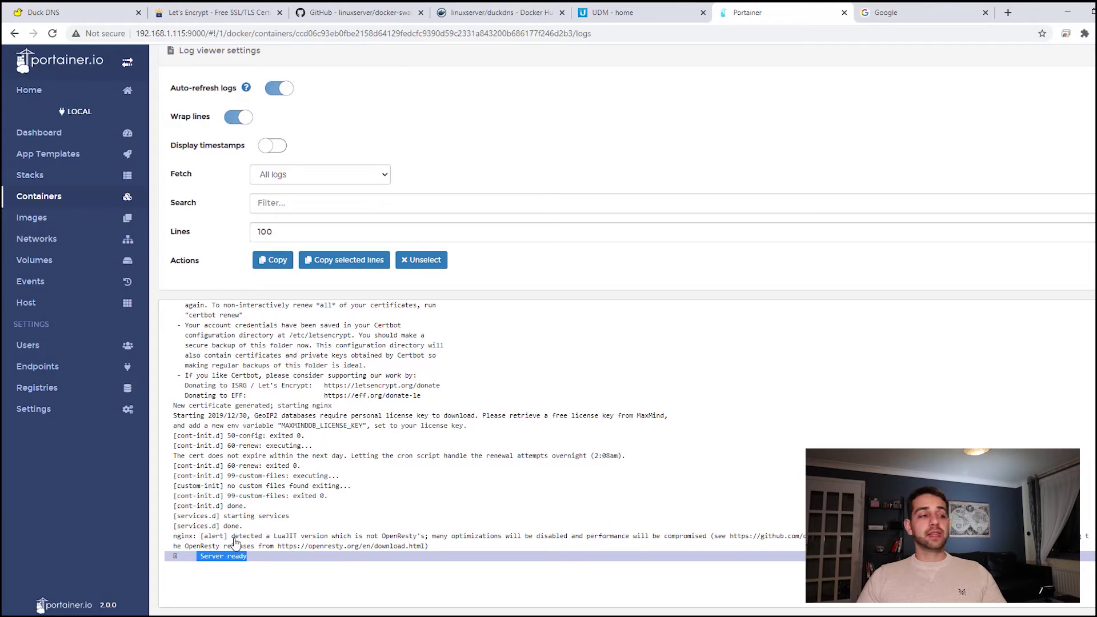
# Step: Switch to File Explorer, open dockerapp/letsemvryp/nginx/proxy-confs on the network share and select emby.subdomain.conf.sample
pyautogui.hotkey('alt', 'Tab')
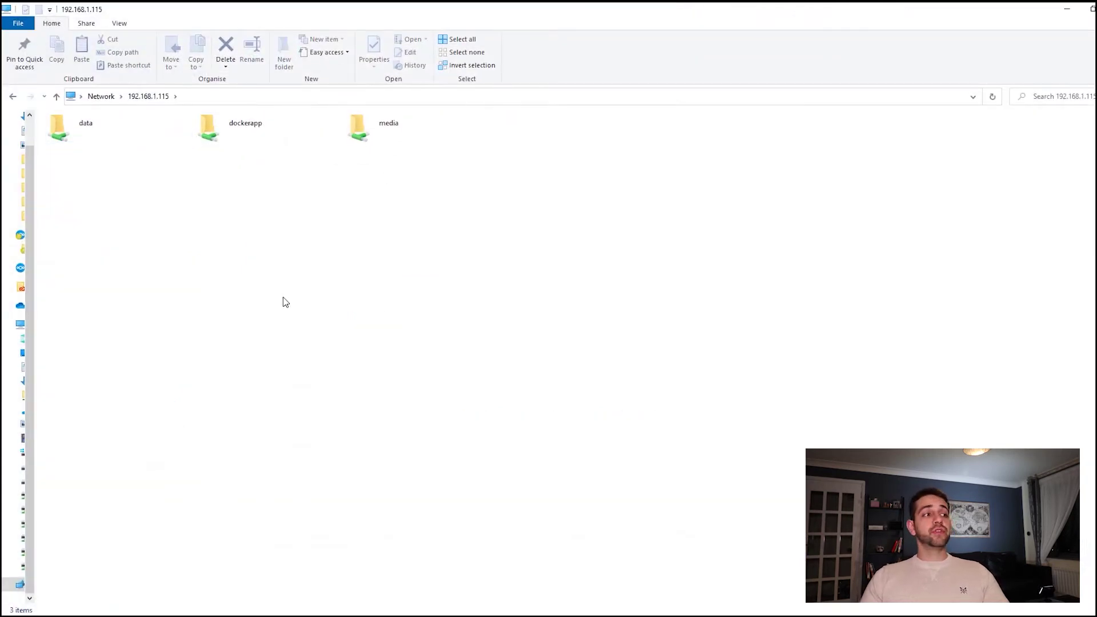
pyautogui.doubleClick(262, 134)
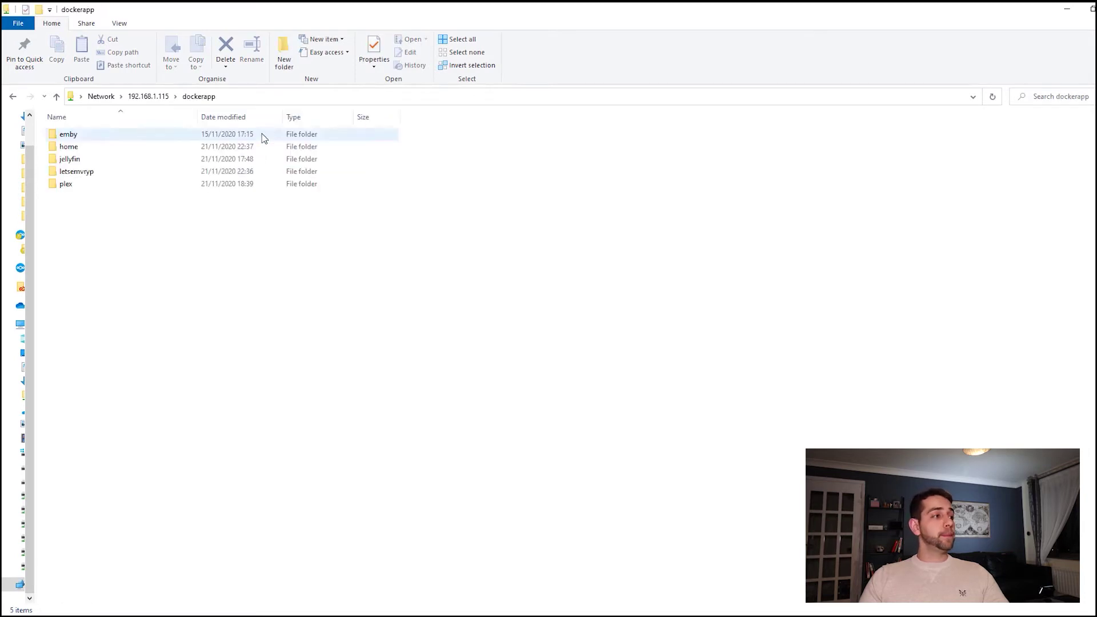
pyautogui.doubleClick(94, 171)
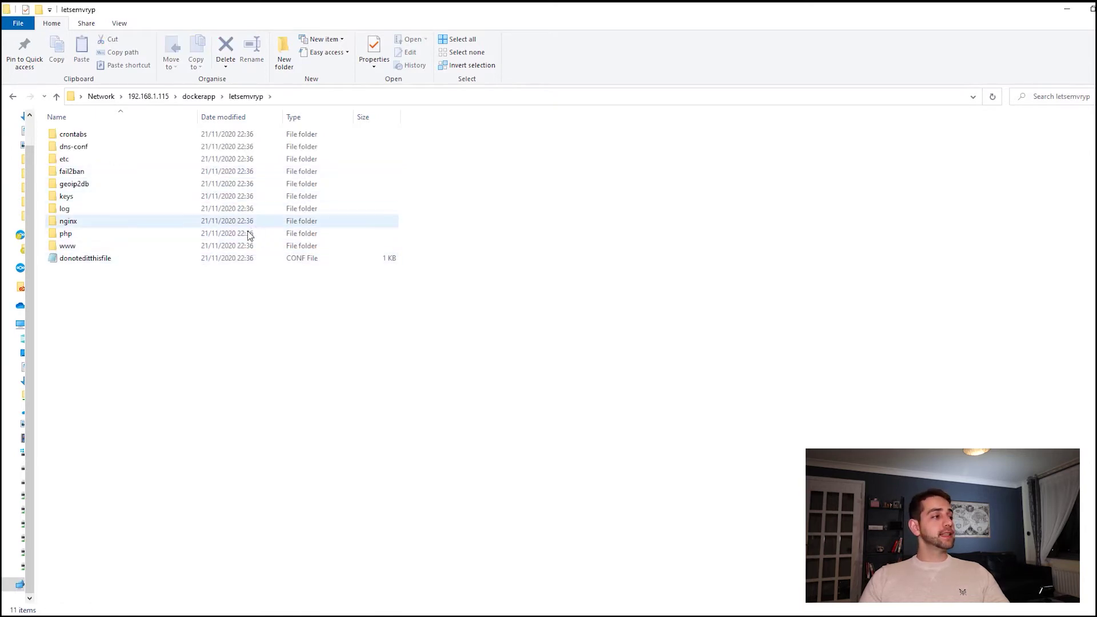
pyautogui.doubleClick(86, 225)
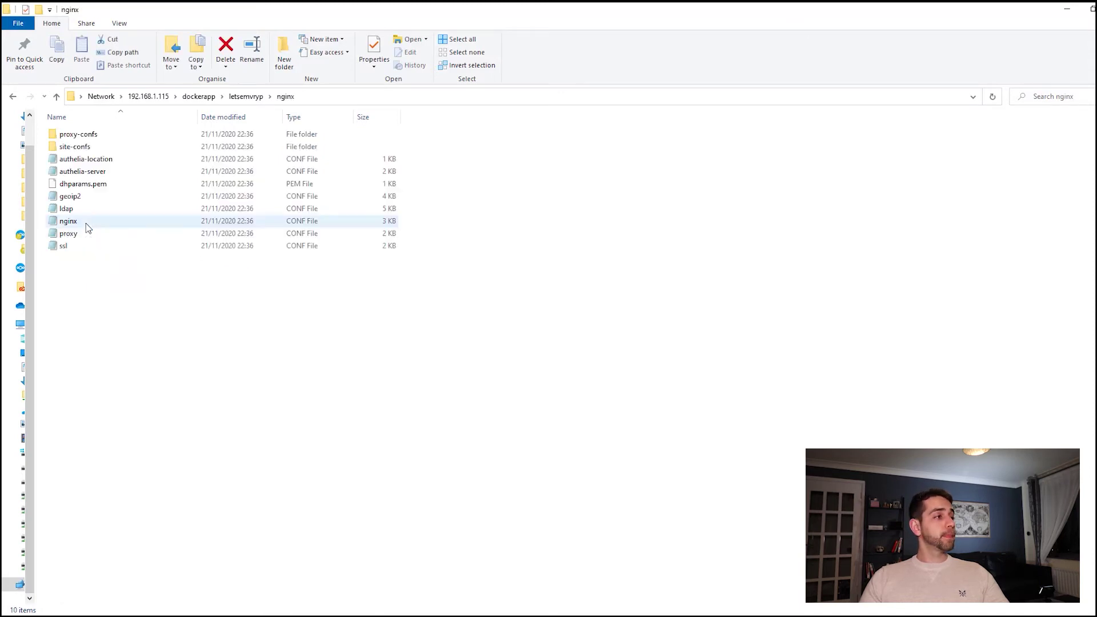
pyautogui.doubleClick(112, 134)
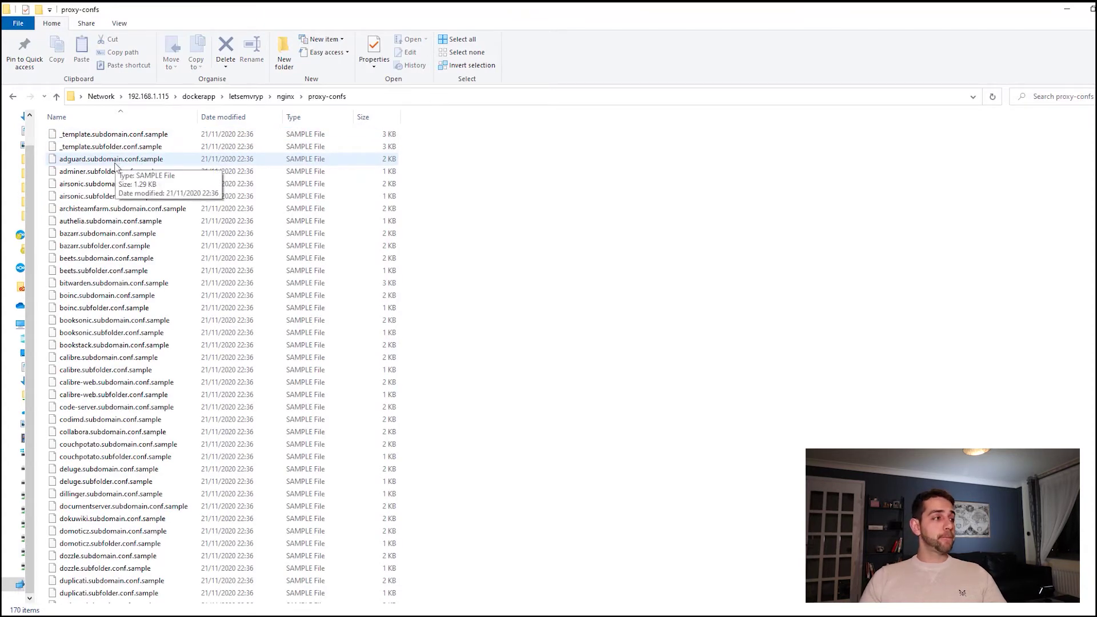
pyautogui.click(116, 163)
pyautogui.press('e')
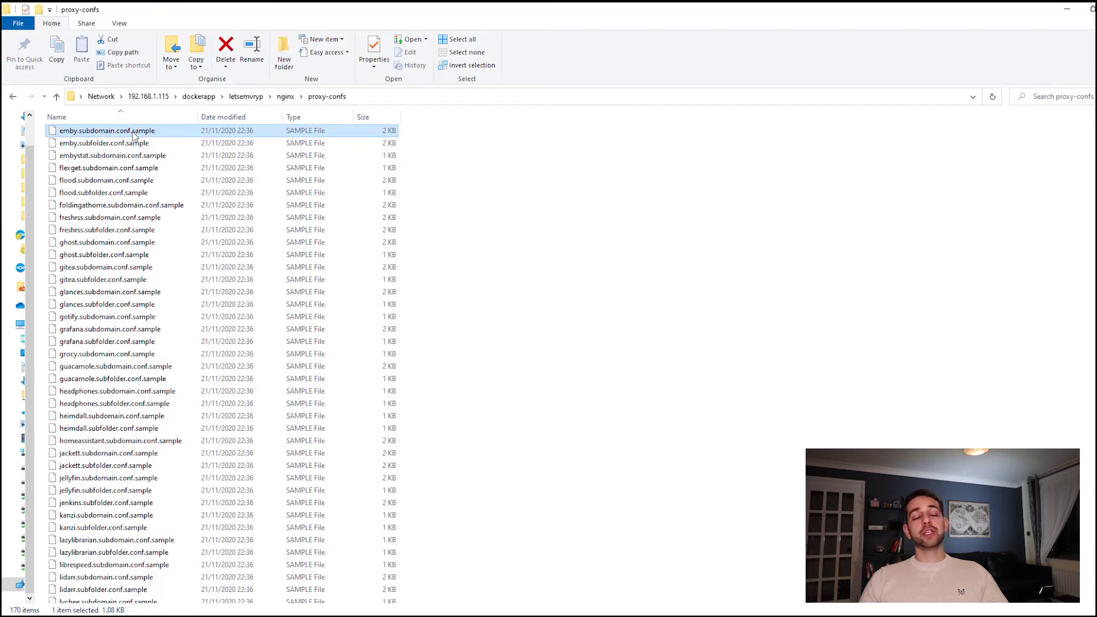
# Step: Open emby.subdomain.conf.sample in Notepad++ and replace emby in the server_name line with user-sauberlab1
pyautogui.rightClick(163, 132)
pyautogui.click(174, 165)
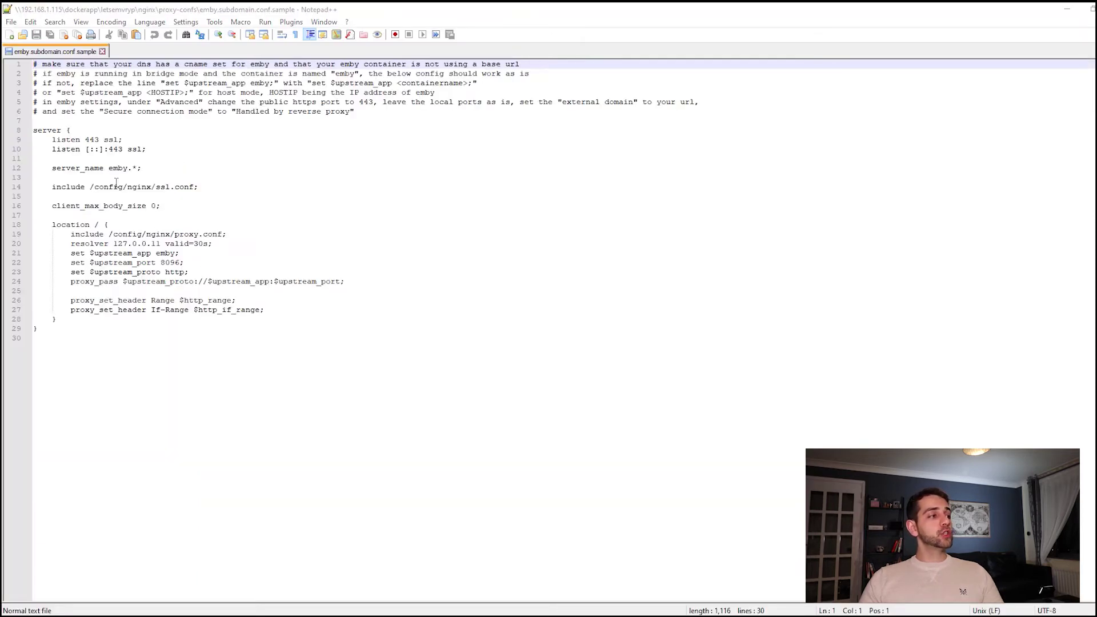
pyautogui.moveTo(109, 169); pyautogui.dragTo(131, 169)
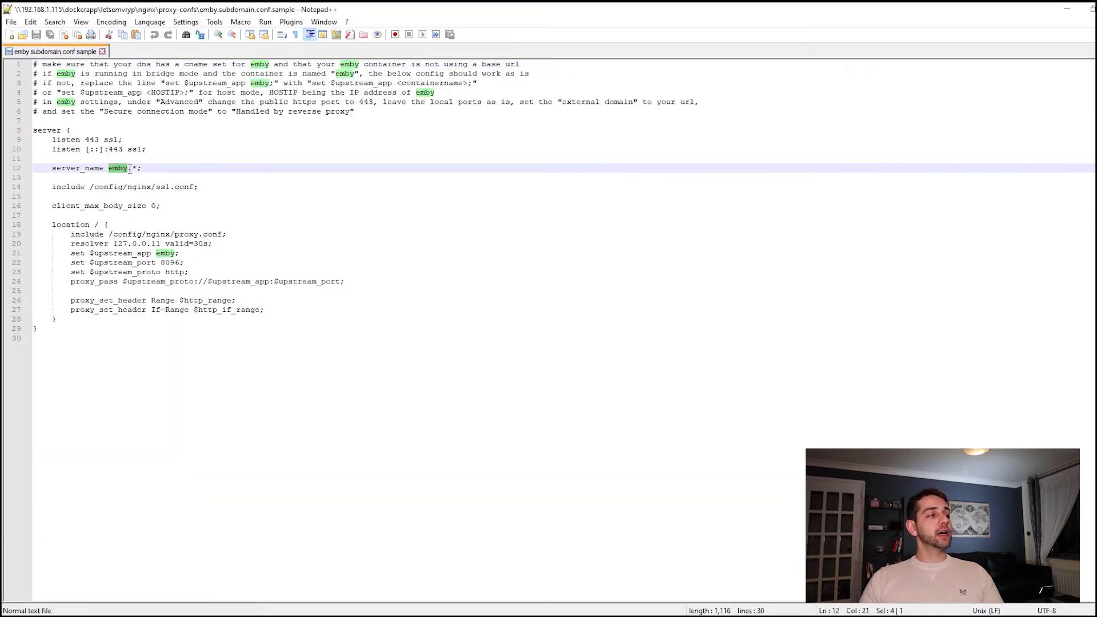
pyautogui.write('user-sauberlab1')
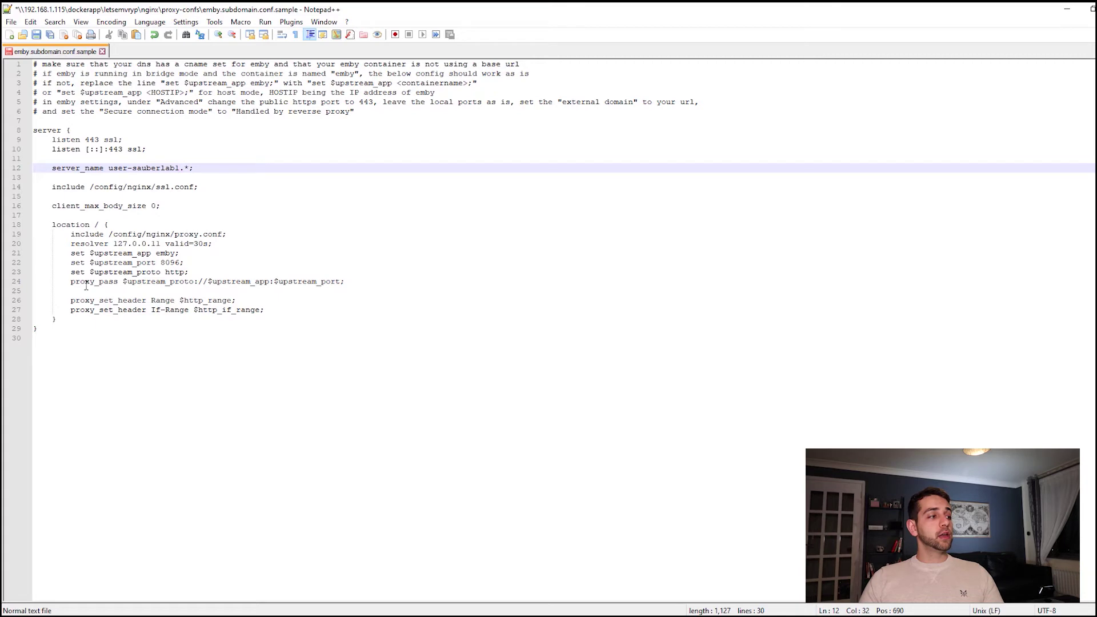
# Step: Replace the upstream app and port variables in the Emby proxy_pass line with 192.168.1.115:8096
pyautogui.moveTo(208, 281); pyautogui.dragTo(342, 282)
pyautogui.write('192')
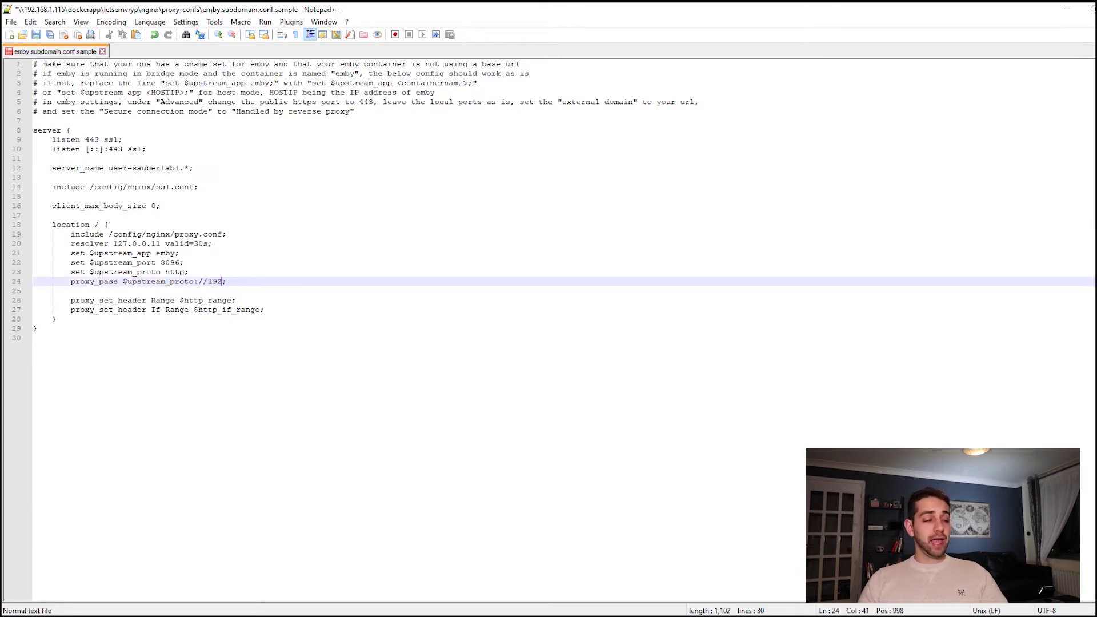
pyautogui.write('.168.')
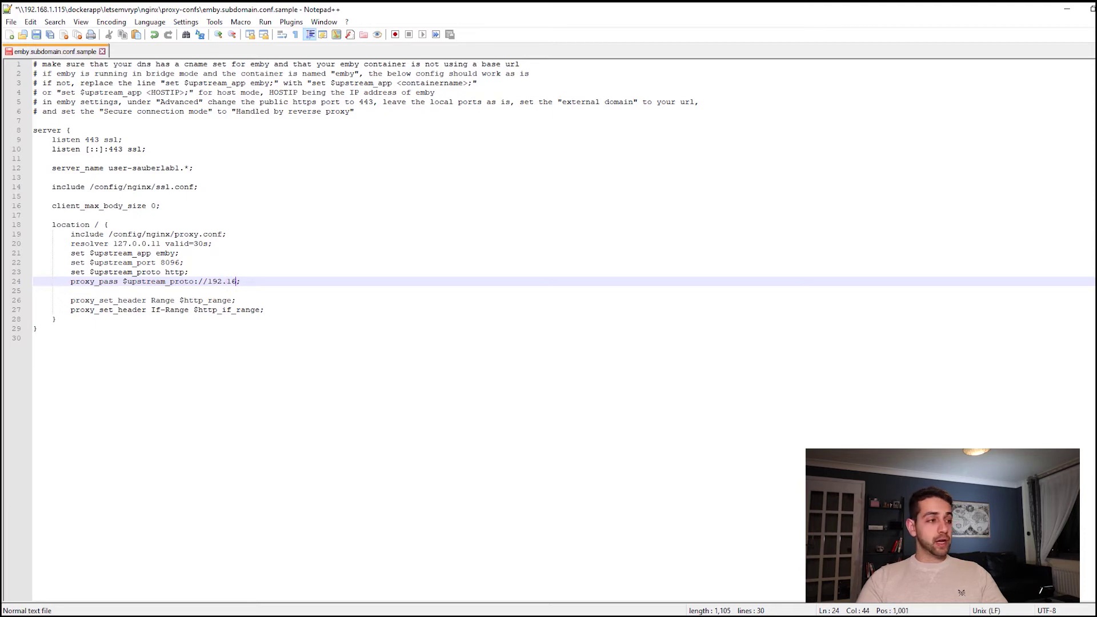
pyautogui.write('1.115')
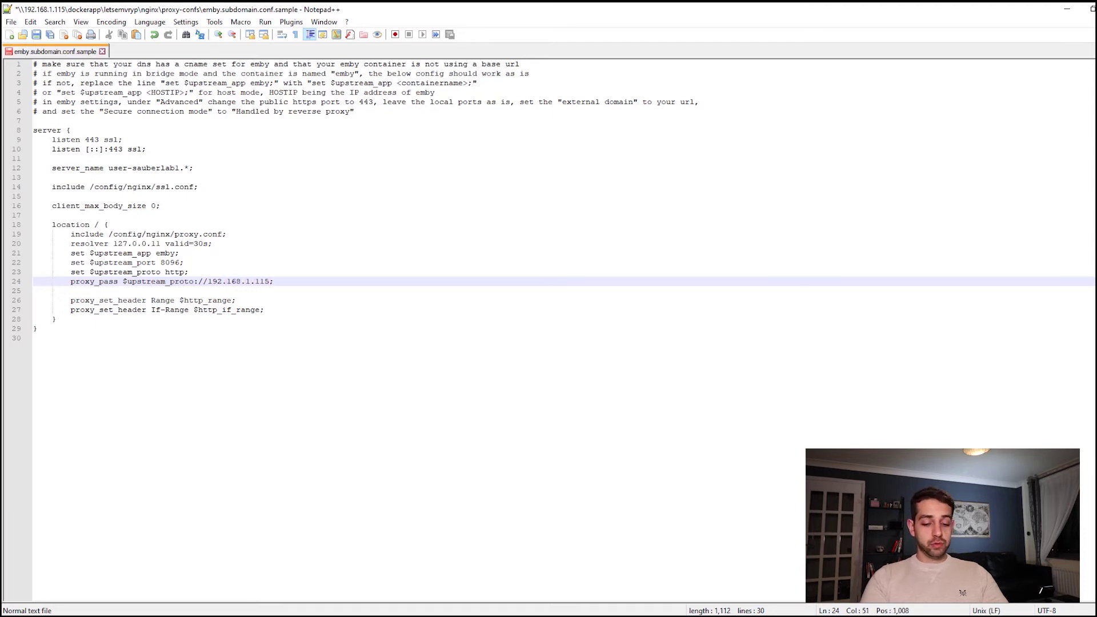
pyautogui.write(':8096')
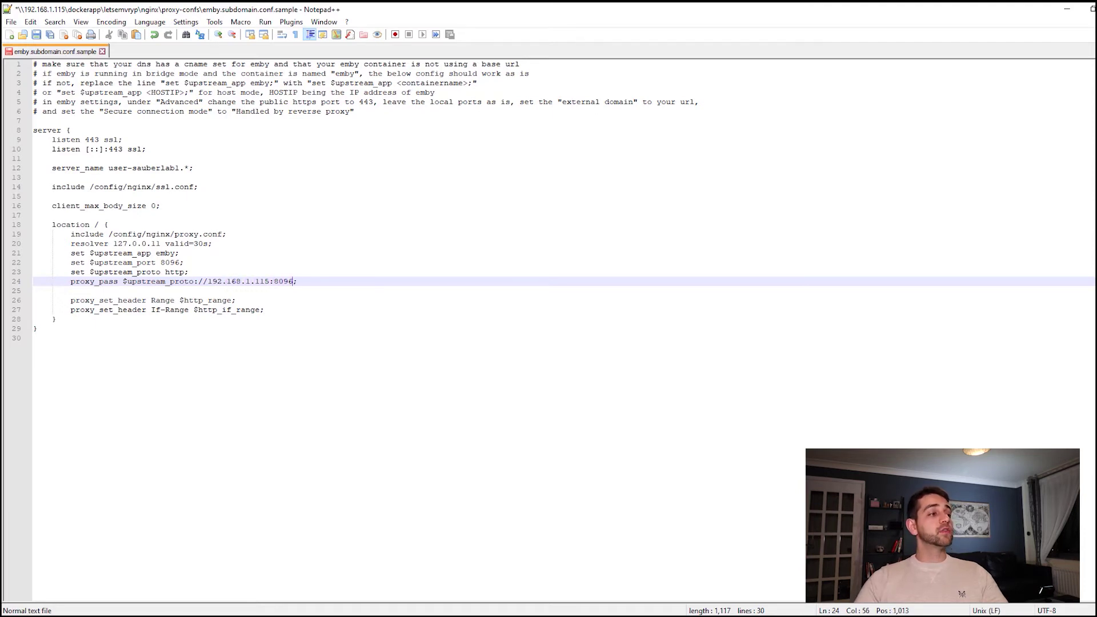
# Step: Save a copy of the edited Emby configuration as emby.subdomain.conf in the proxy-confs folder
pyautogui.click(10, 21)
pyautogui.click(82, 143)
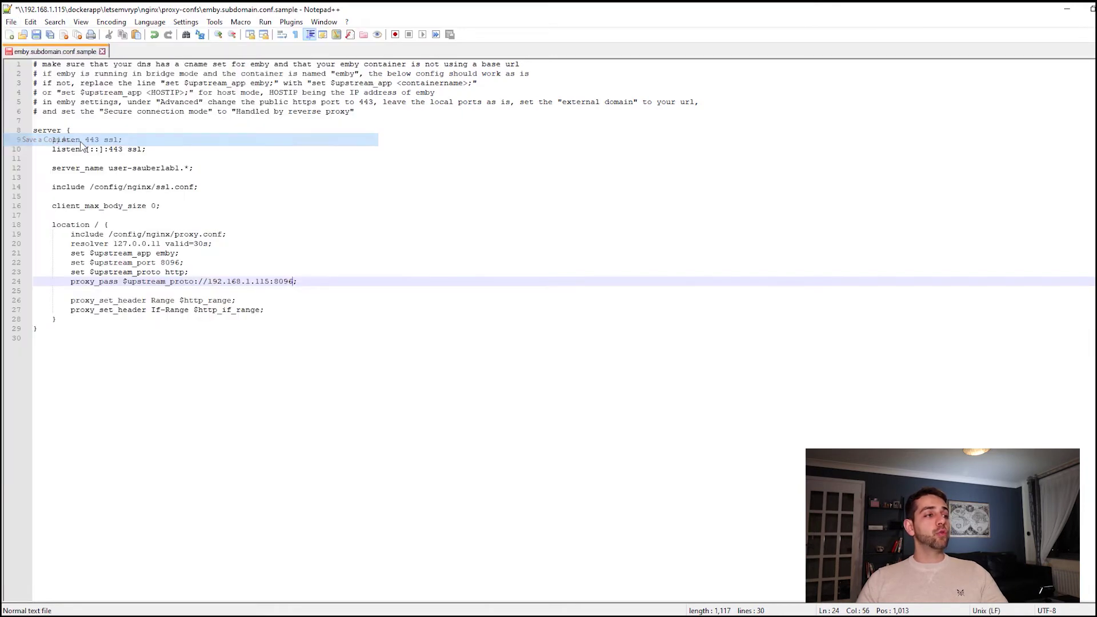
pyautogui.click(227, 287)
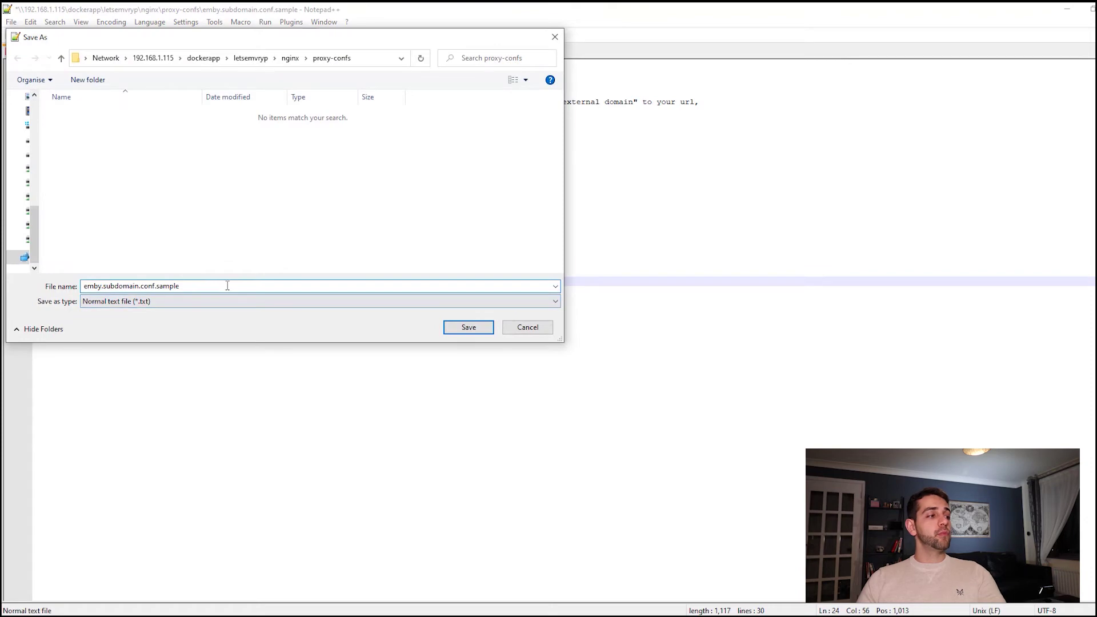
pyautogui.press('BackSpace')
pyautogui.press('BackSpace')
pyautogui.press('BackSpace')
pyautogui.press('BackSpace')
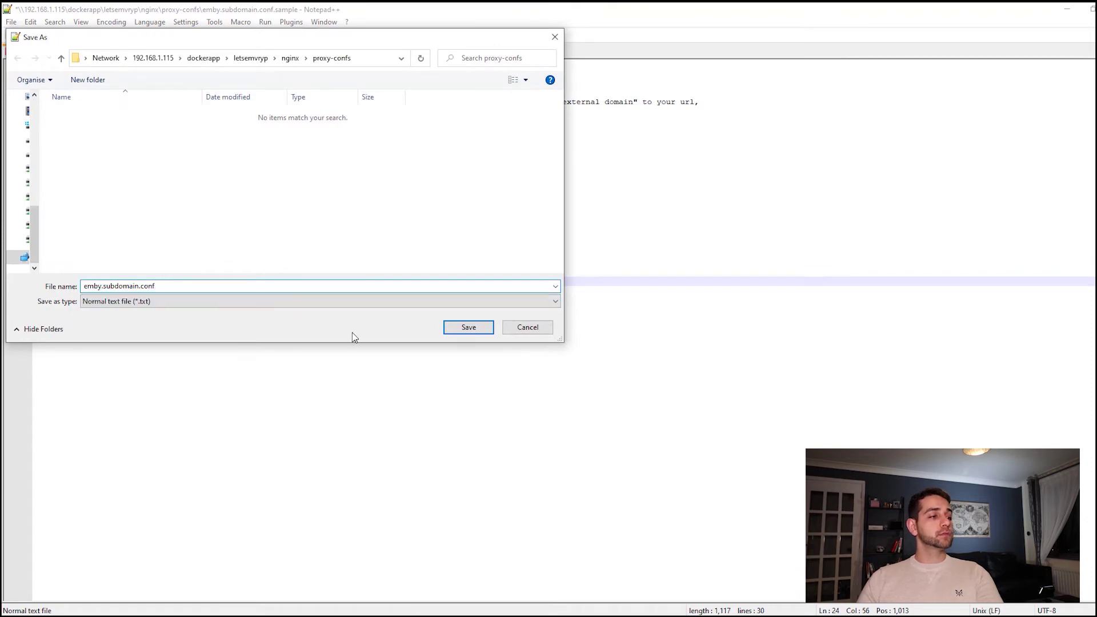
pyautogui.click(468, 327)
# Step: Switch to File Explorer and open jellyfin.subdomain.conf.sample from proxy-confs in Notepad++
pyautogui.hotkey('alt', 'Tab')
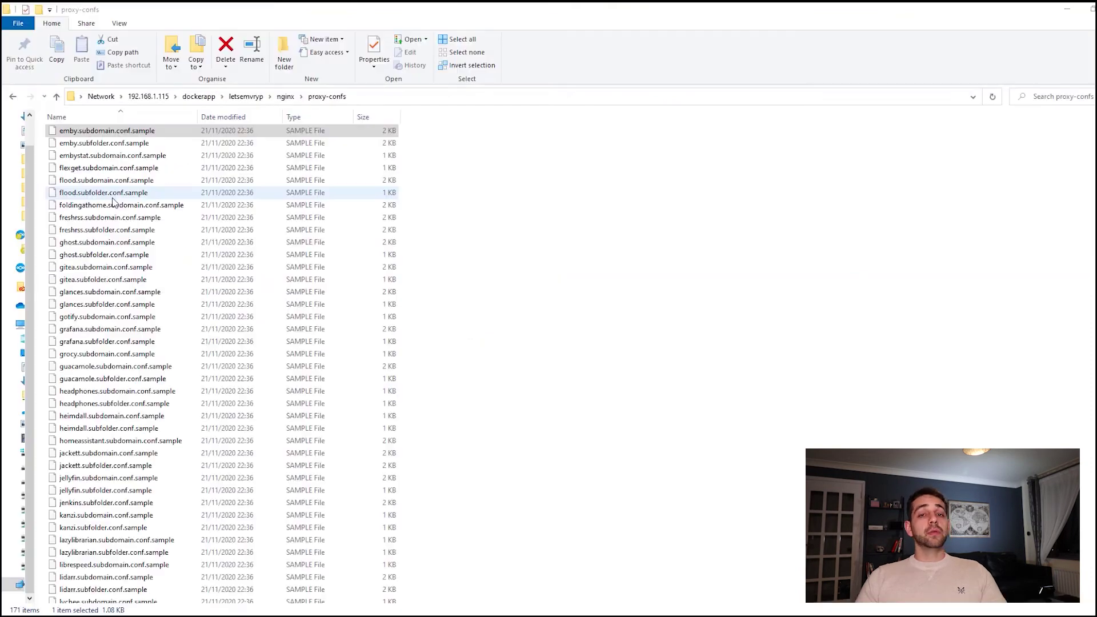
pyautogui.press('j')
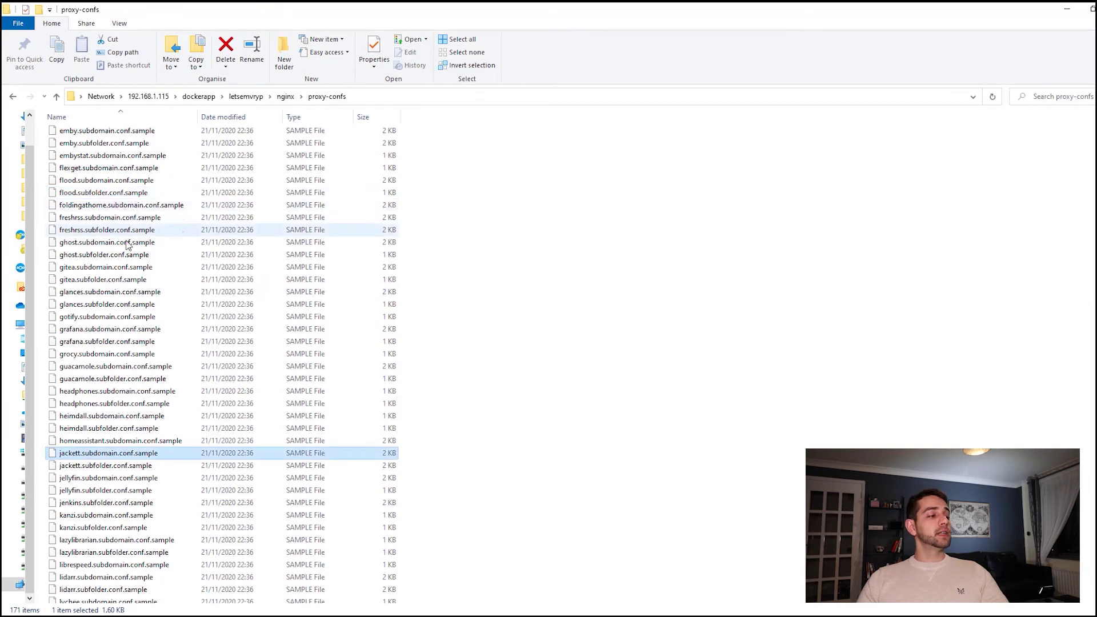
pyautogui.press('j')
pyautogui.click(140, 484)
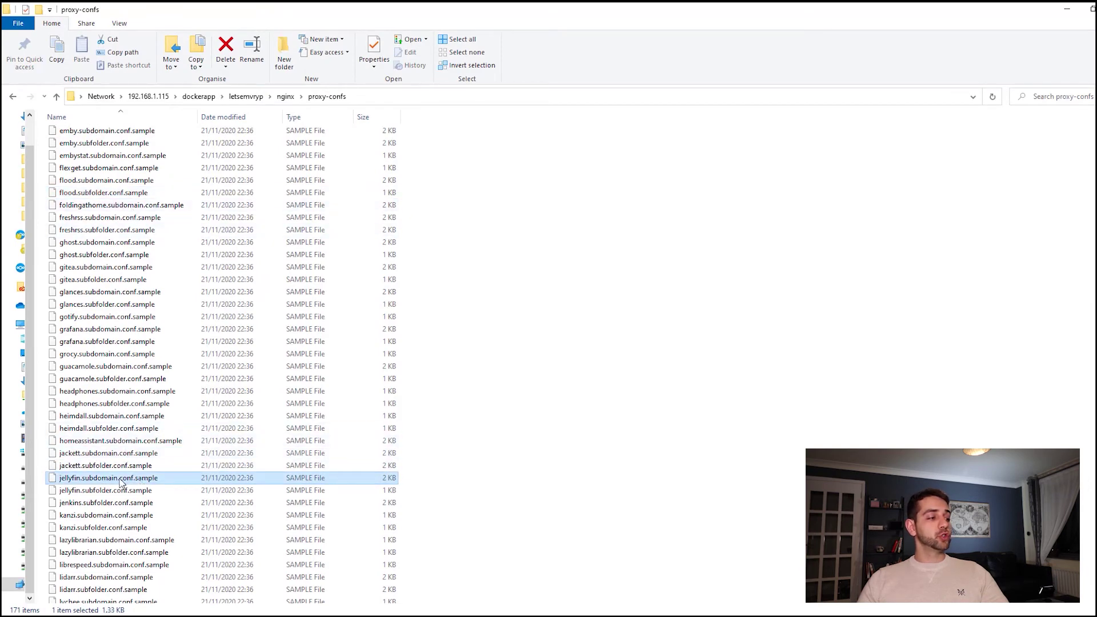
pyautogui.rightClick(121, 483)
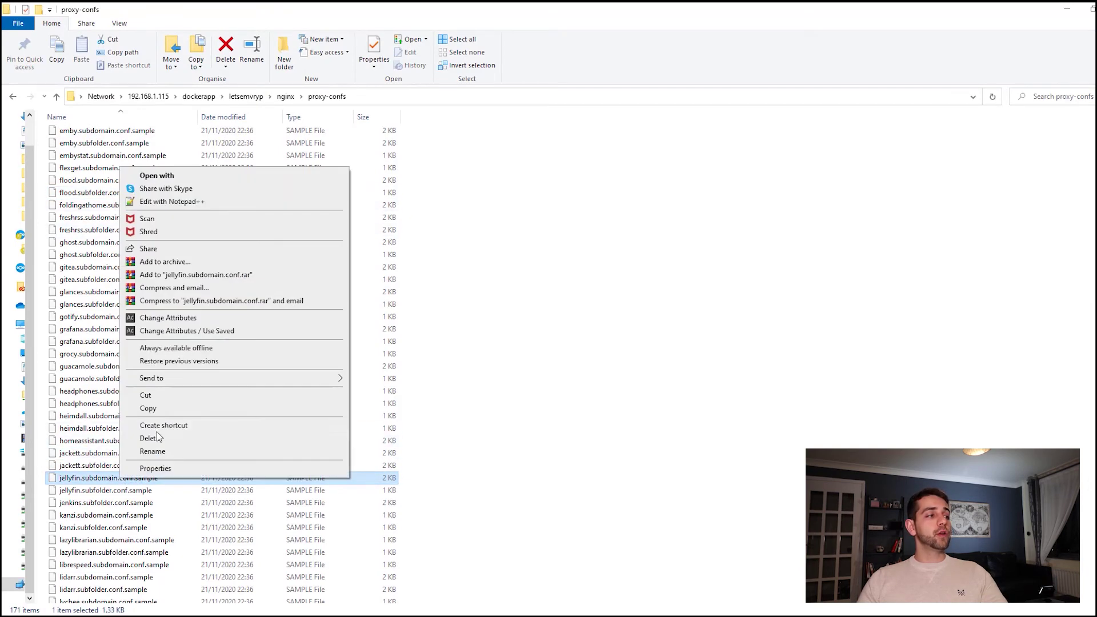
pyautogui.click(183, 203)
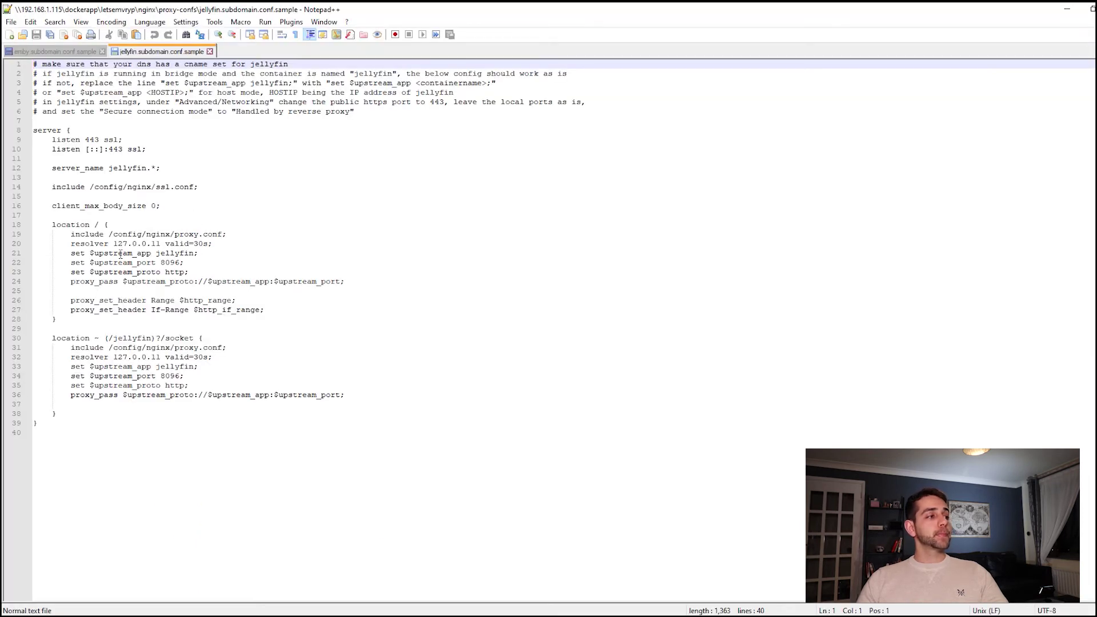
# Step: Set the Jellyfin server_name to user-sauberlab2.* and the first location block's proxy_pass target to 192.168.1.115:8095
pyautogui.moveTo(108, 168); pyautogui.dragTo(148, 168)
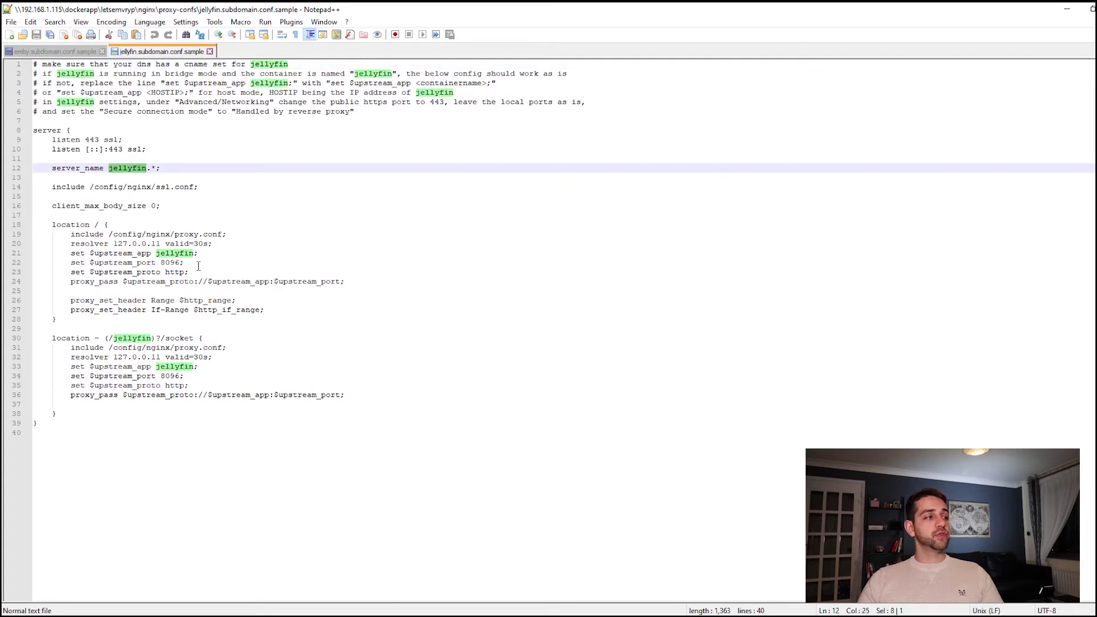
pyautogui.write('user-sauberlab2')
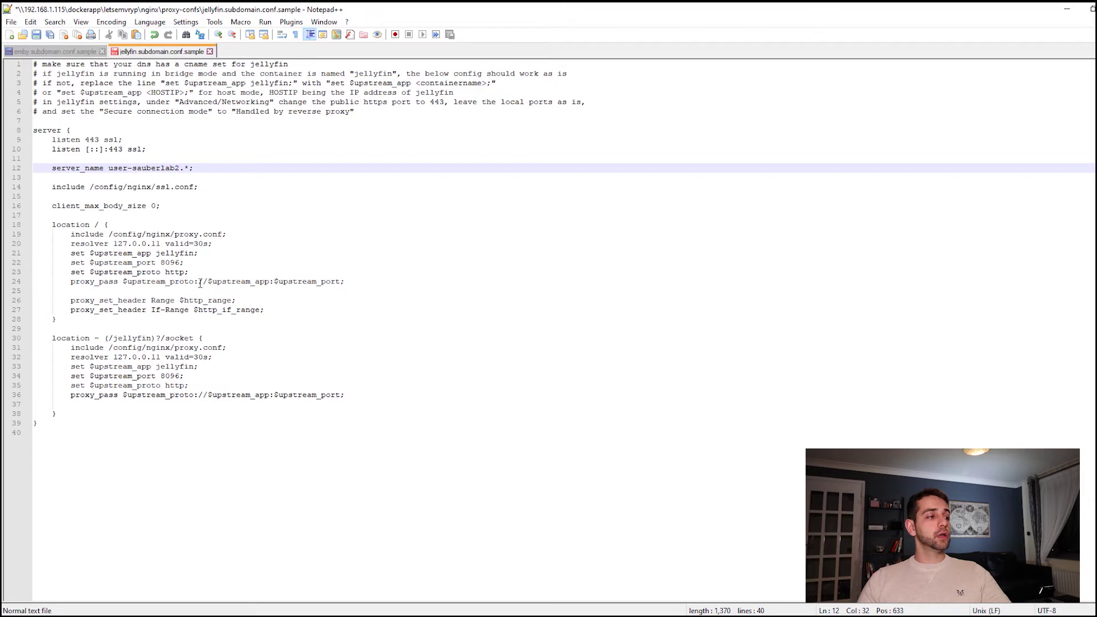
pyautogui.moveTo(210, 283); pyautogui.dragTo(340, 280)
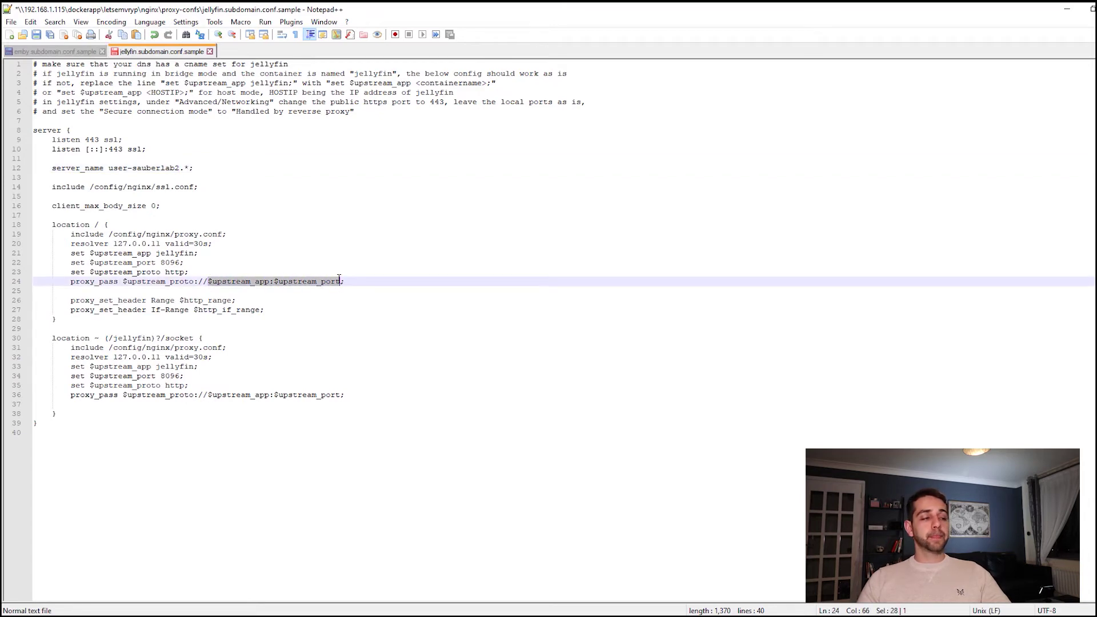
pyautogui.write('192.168.1.115')
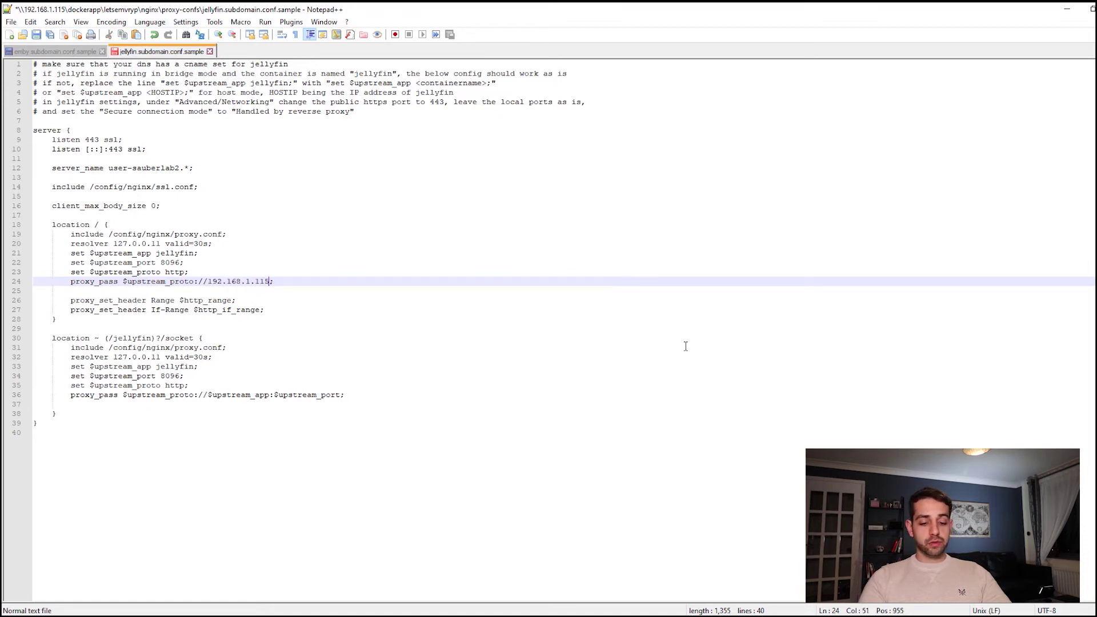
pyautogui.write(':8095')
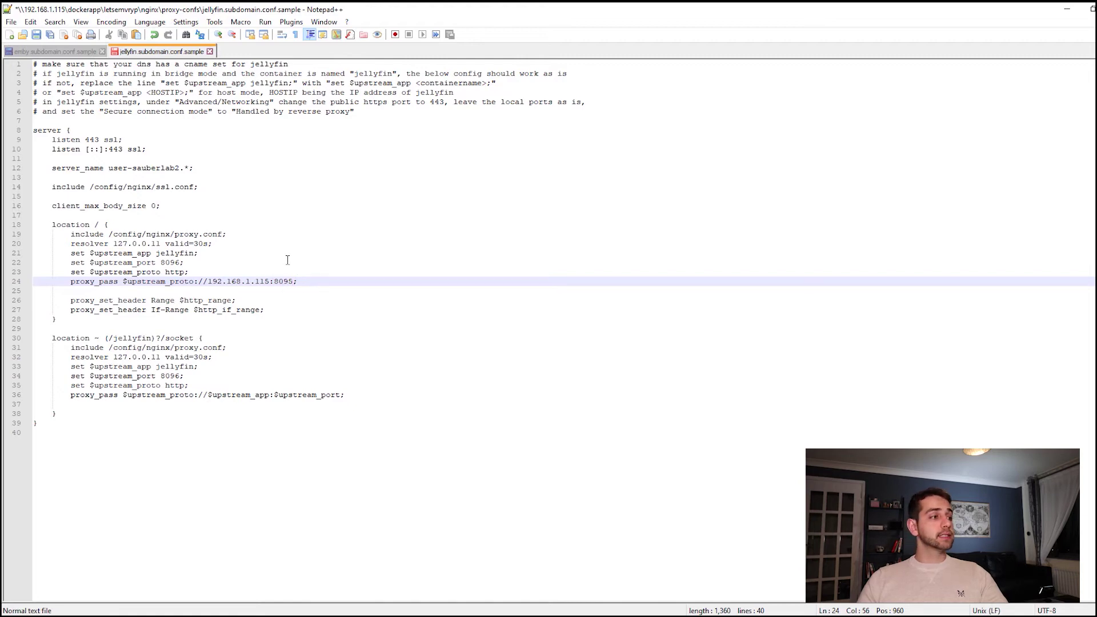
# Step: Save a copy of the edited Jellyfin configuration as jellyfin.subdomain.conf in the proxy-confs folder
pyautogui.click(11, 21)
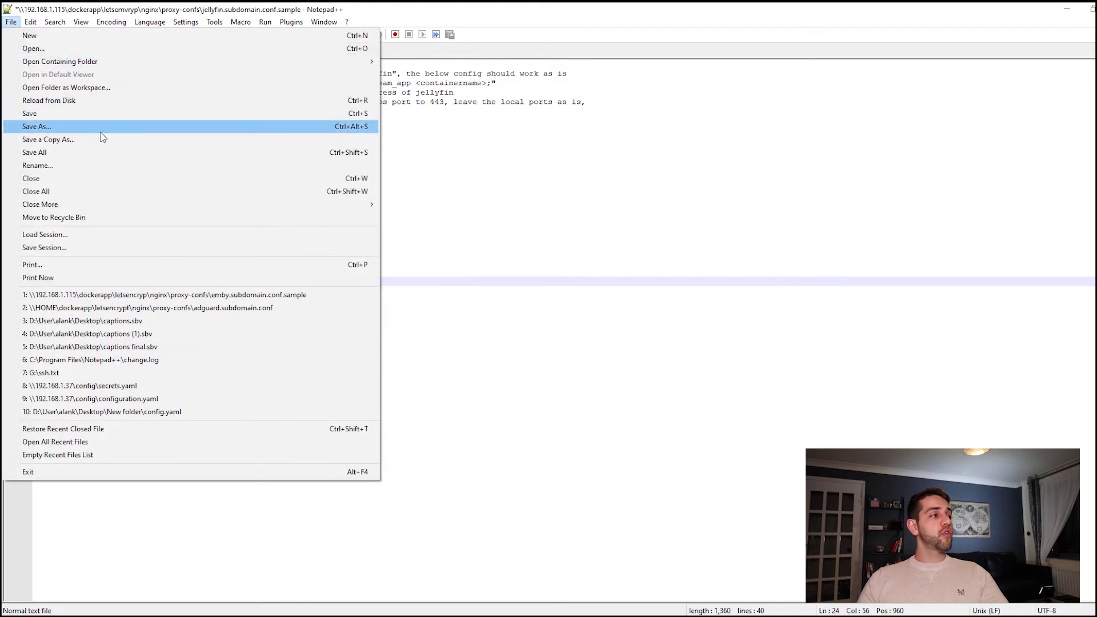
pyautogui.click(99, 142)
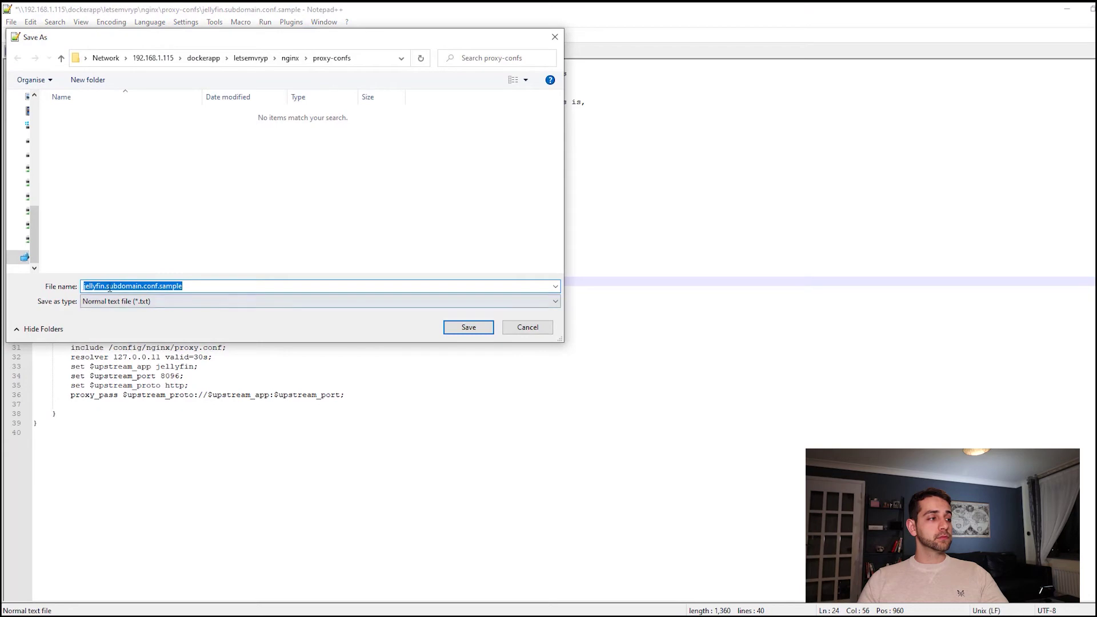
pyautogui.moveTo(209, 287); pyautogui.dragTo(156, 286)
pyautogui.press('BackSpace')
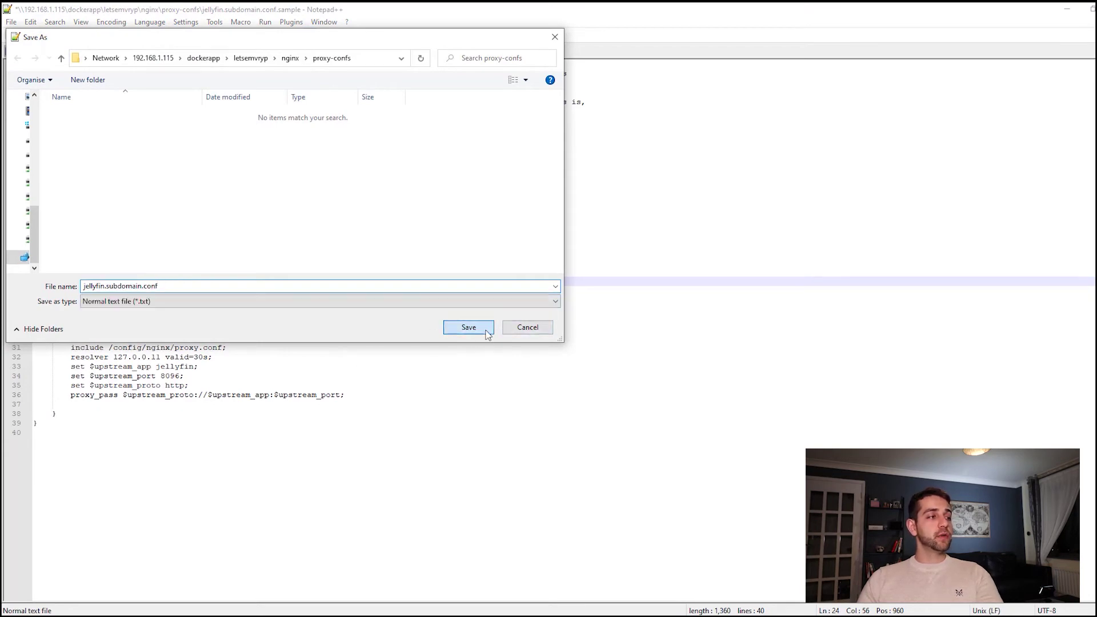
pyautogui.click(480, 327)
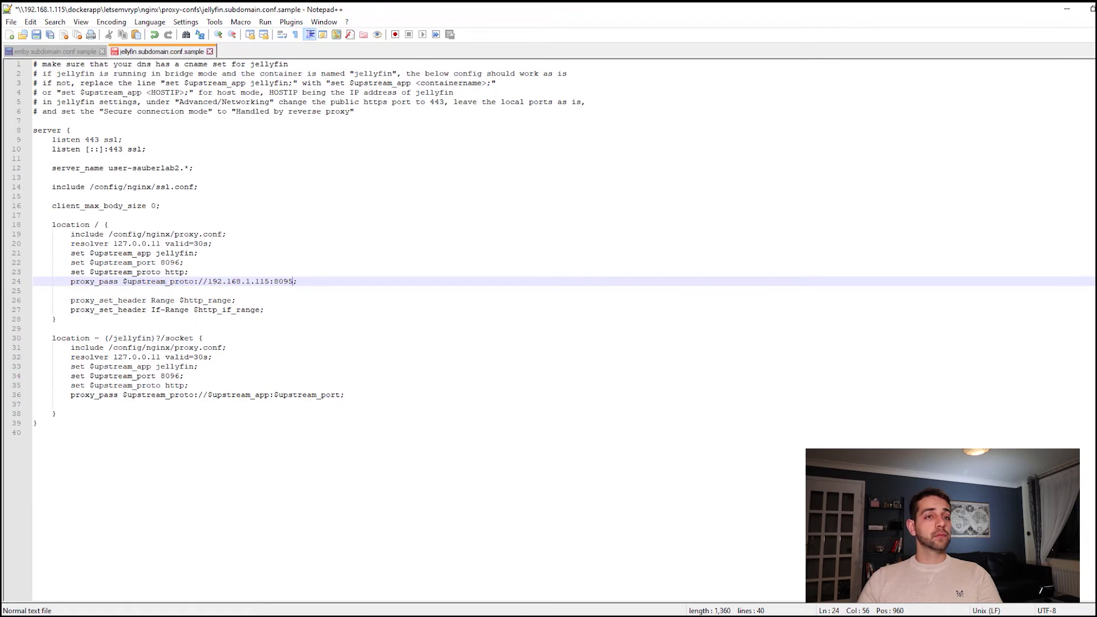
# Step: Minimize Notepad++ and File Explorer to return to Portainer, and restart the swag container from its details page
pyautogui.click(1067, 8)
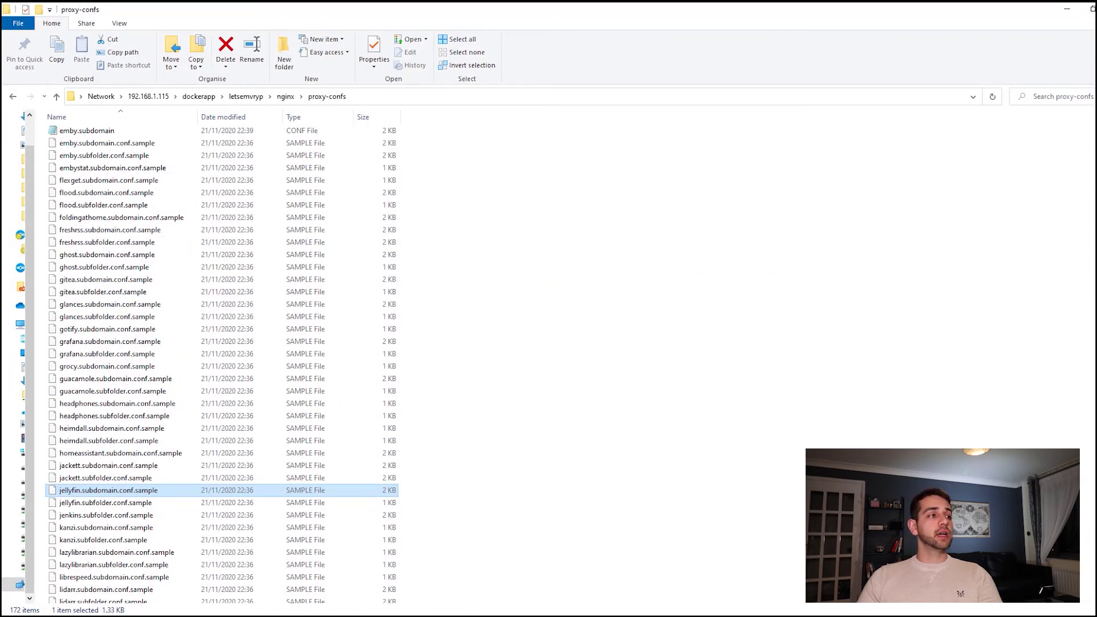
pyautogui.click(1067, 8)
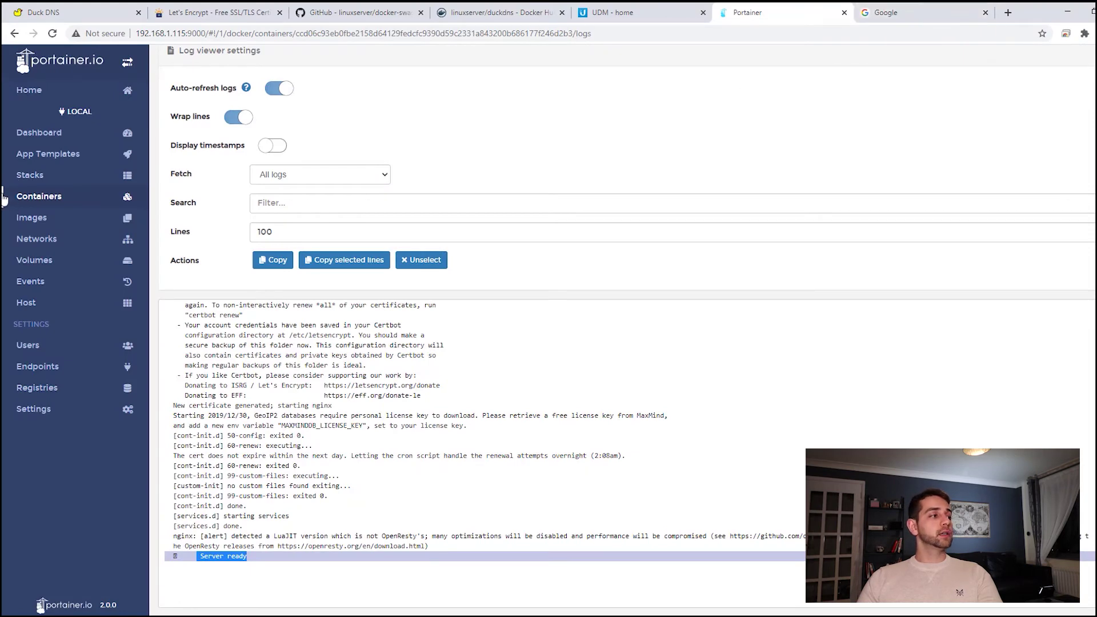
pyautogui.scroll(1, 230, 117)
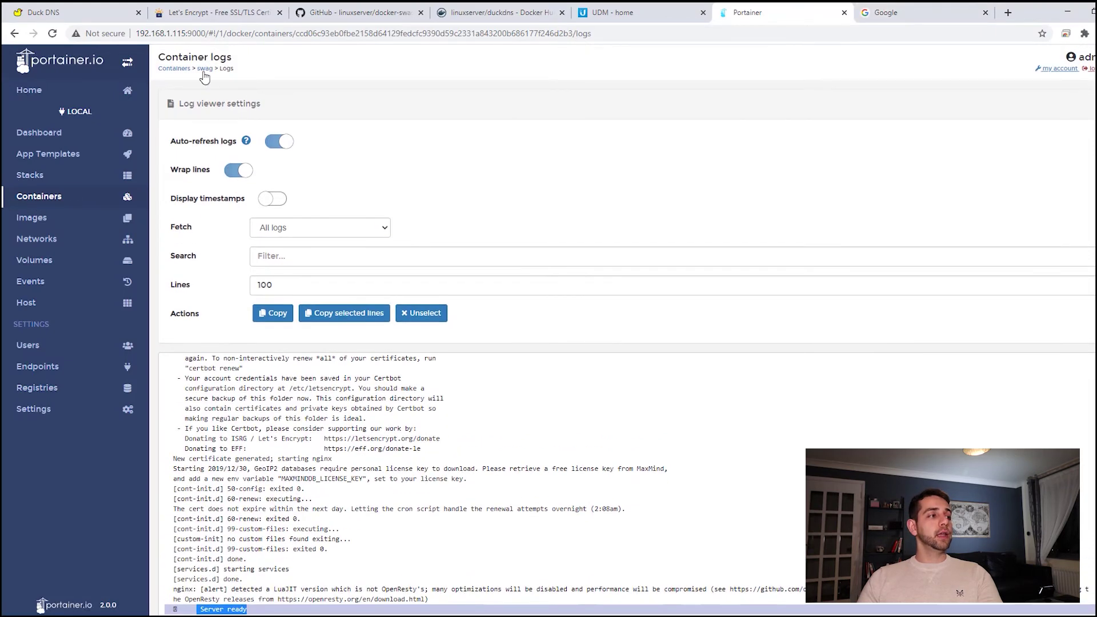
pyautogui.click(205, 69)
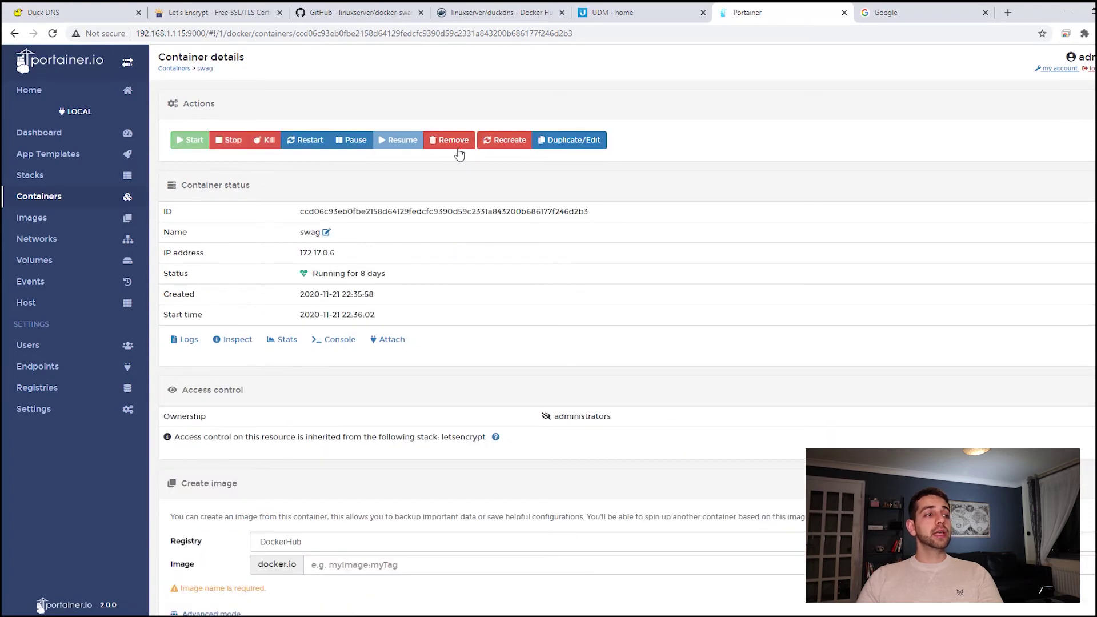
pyautogui.click(312, 143)
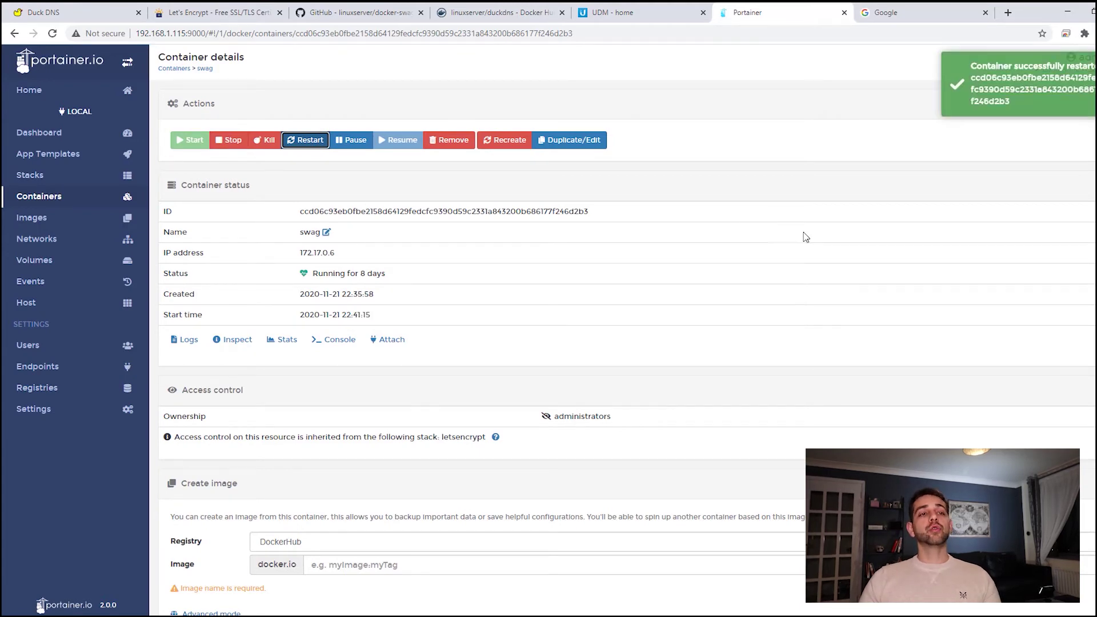
# Step: Examine the swag container's logs for the startup entries after the restart, and switch to the Google page
pyautogui.click(188, 345)
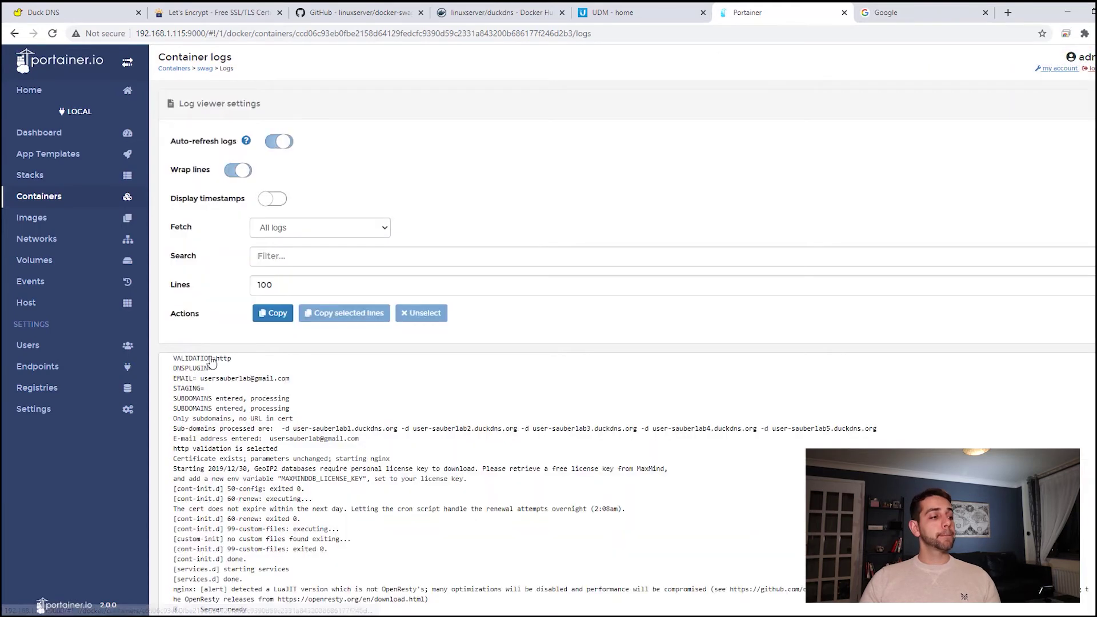
pyautogui.scroll(-1, 280, 405)
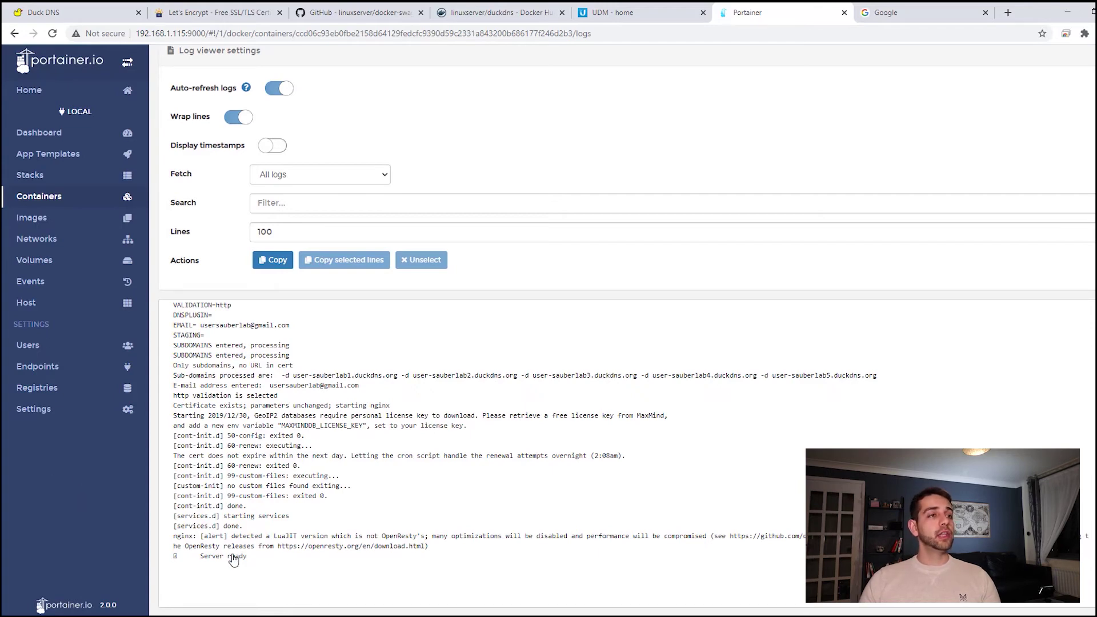
pyautogui.click(903, 10)
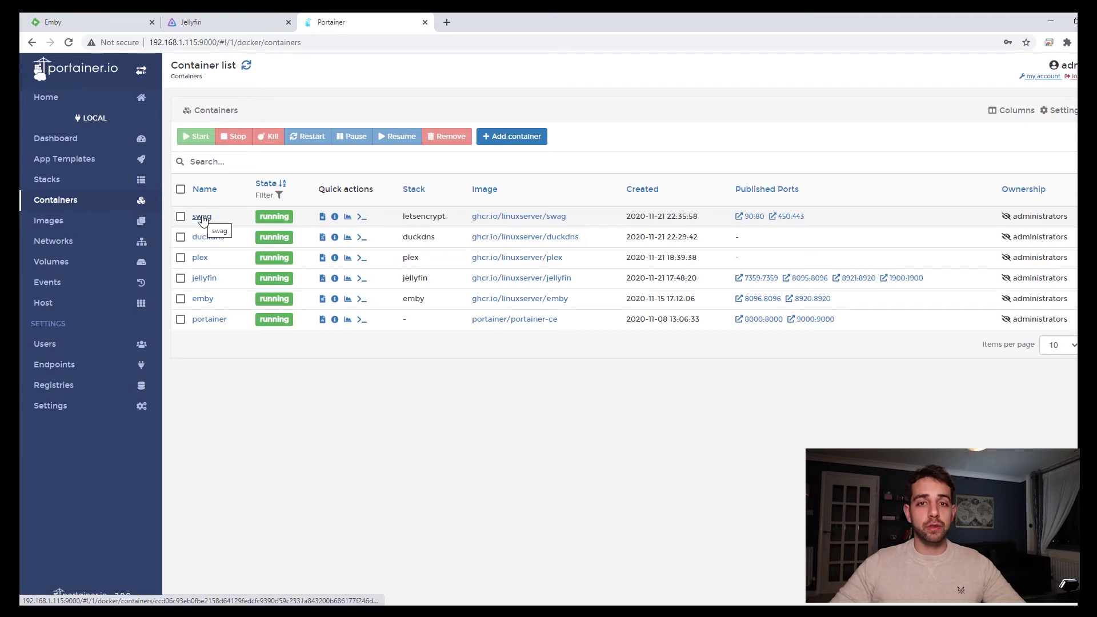
# Step: Open the emby container for editing and add a bind volume mapping with the container path /ssl
pyautogui.click(204, 299)
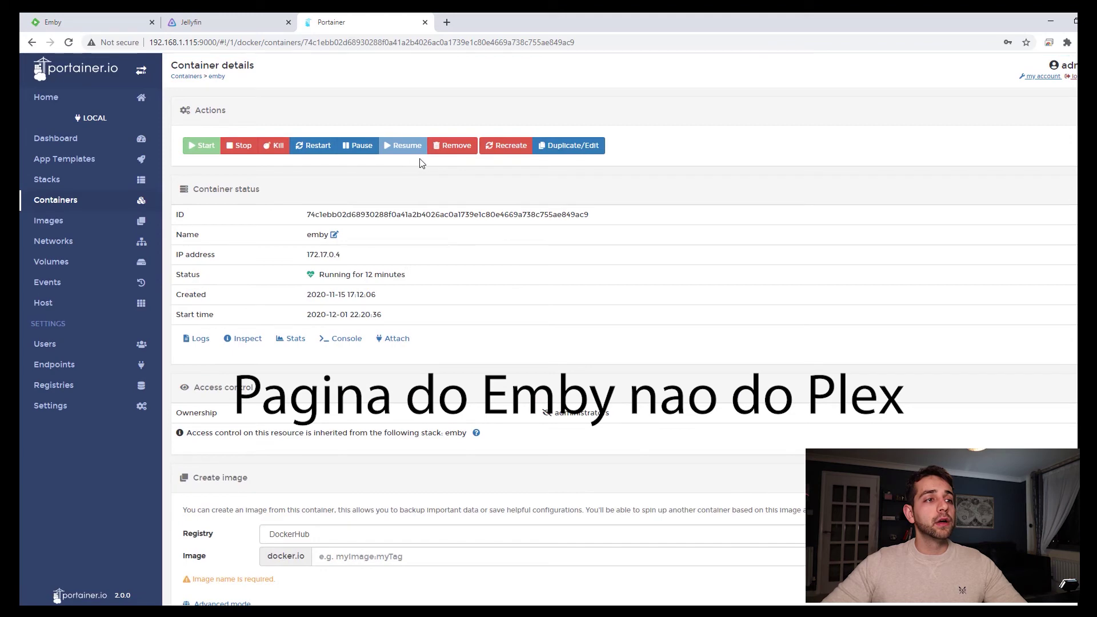
pyautogui.click(585, 150)
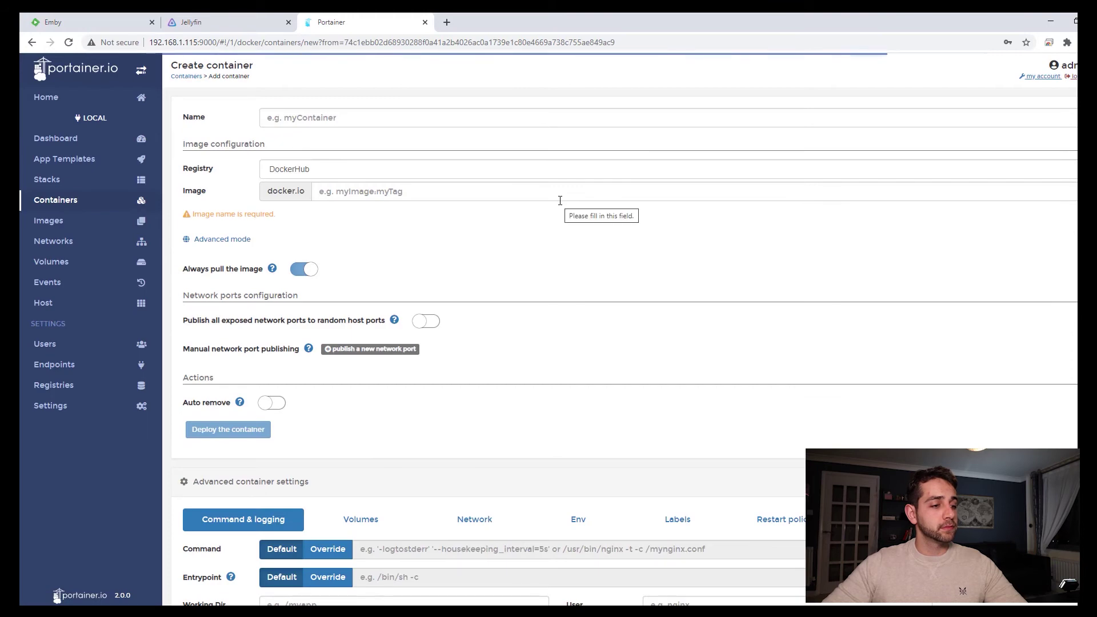
pyautogui.scroll(-2, 354, 423)
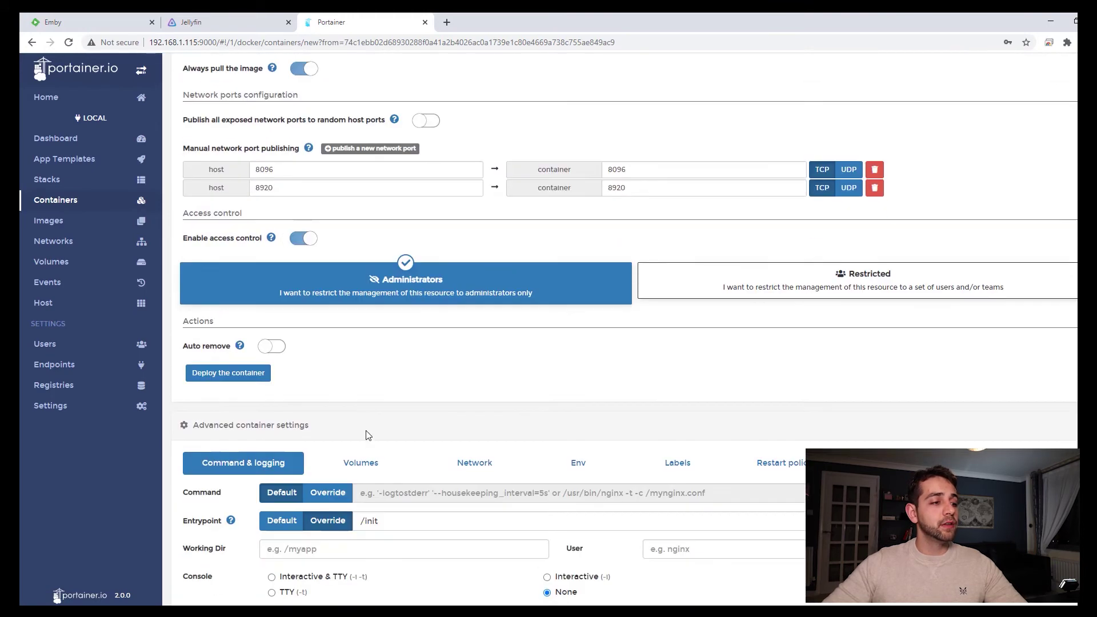
pyautogui.click(373, 468)
pyautogui.scroll(-1, 446, 416)
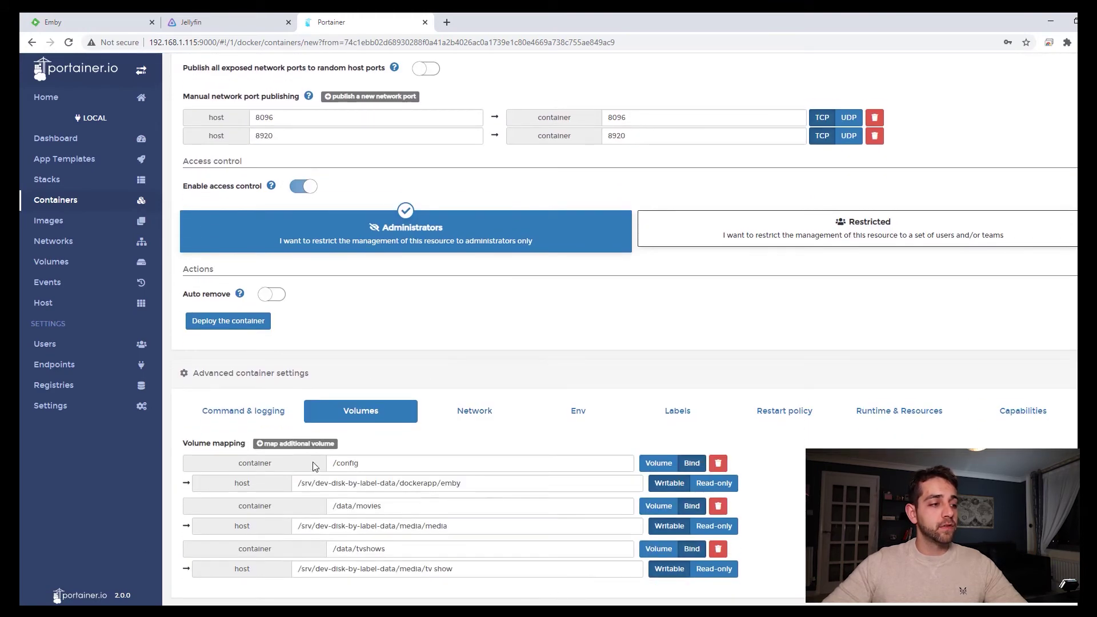
pyautogui.click(297, 446)
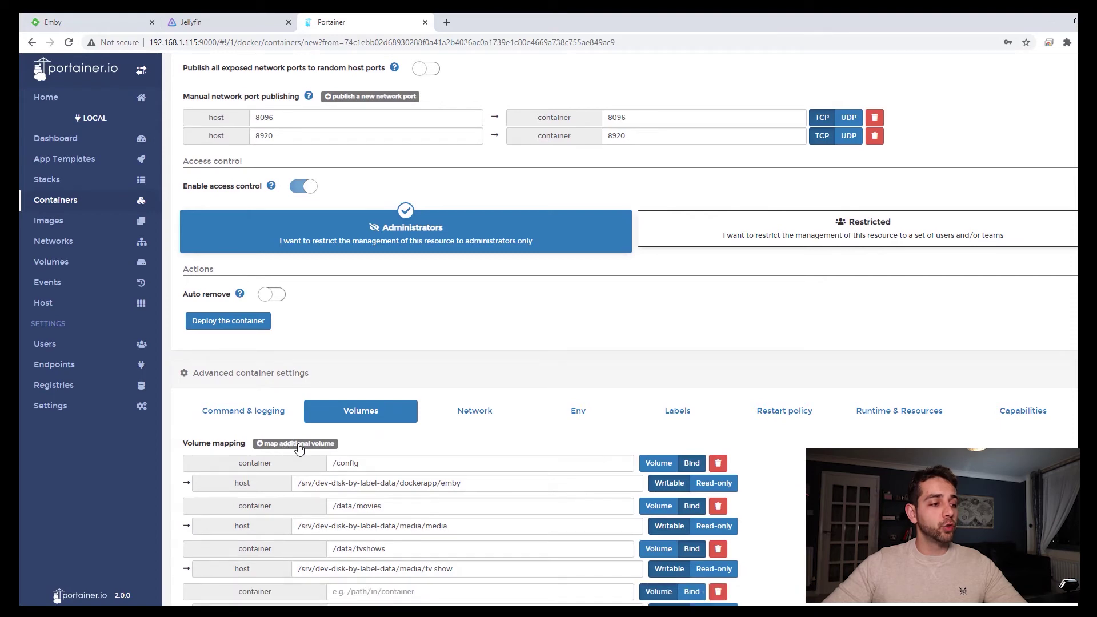
pyautogui.scroll(-1, 299, 449)
pyautogui.click(379, 550)
pyautogui.write('/ssl')
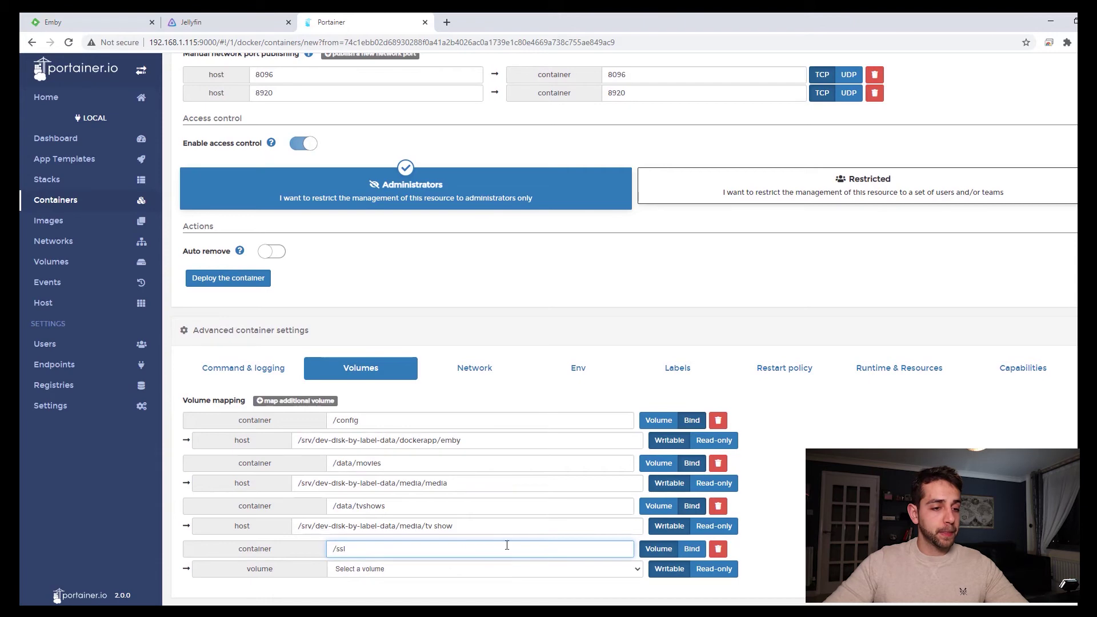
pyautogui.click(696, 552)
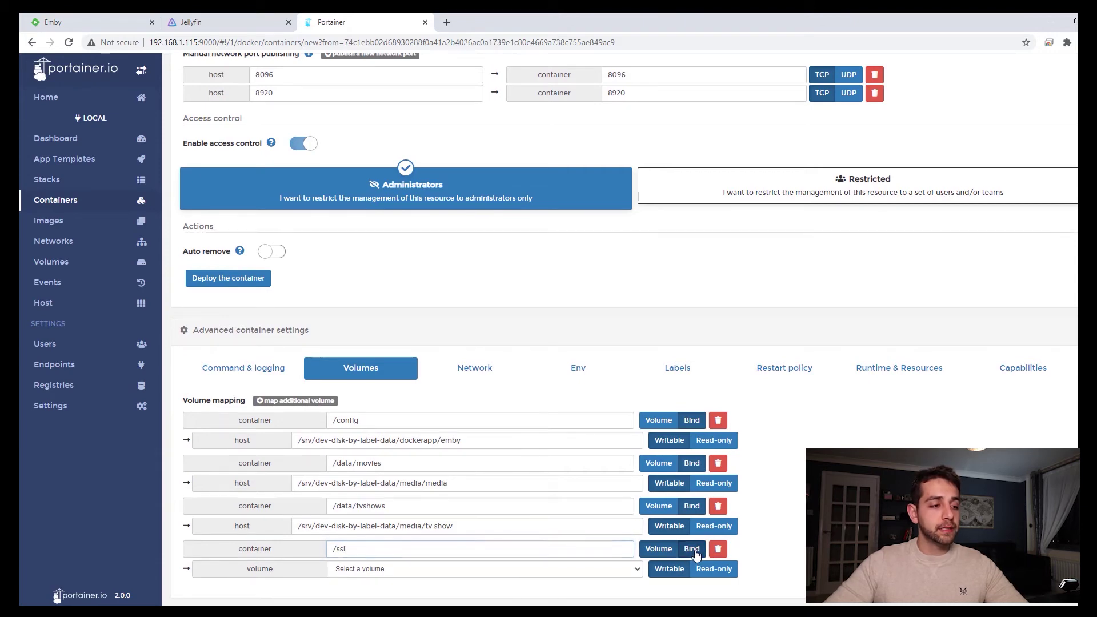
# Step: Set the emby /ssl mapping's host path to /srv/dev-disk-by-label-data/dockerapp and redeploy the container, replacing the existing one
pyautogui.click(377, 570)
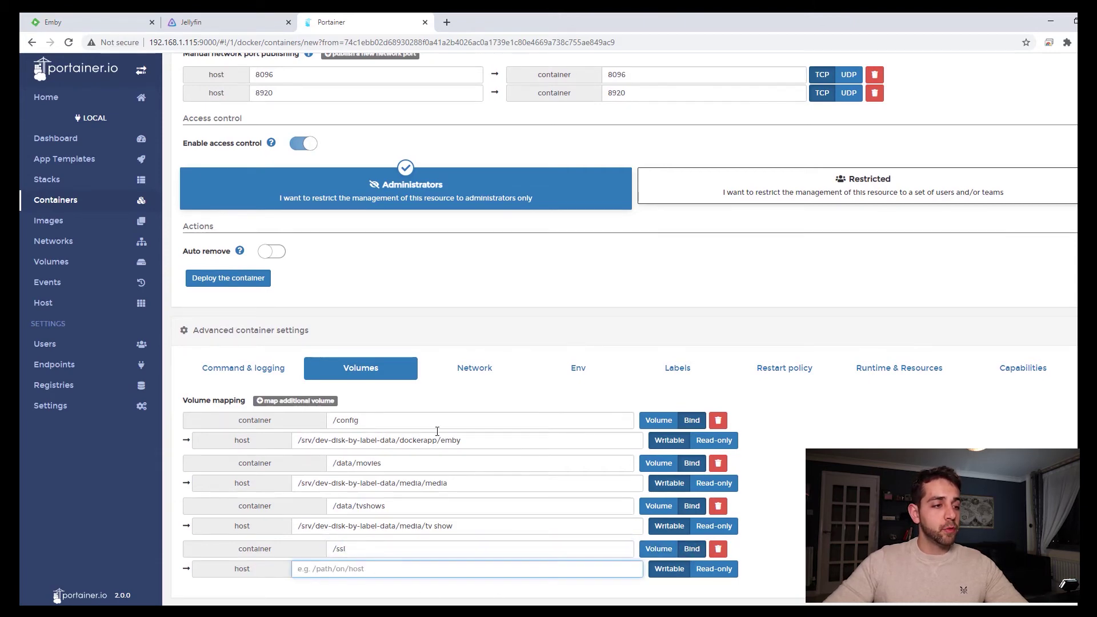
pyautogui.moveTo(437, 440); pyautogui.dragTo(297, 441)
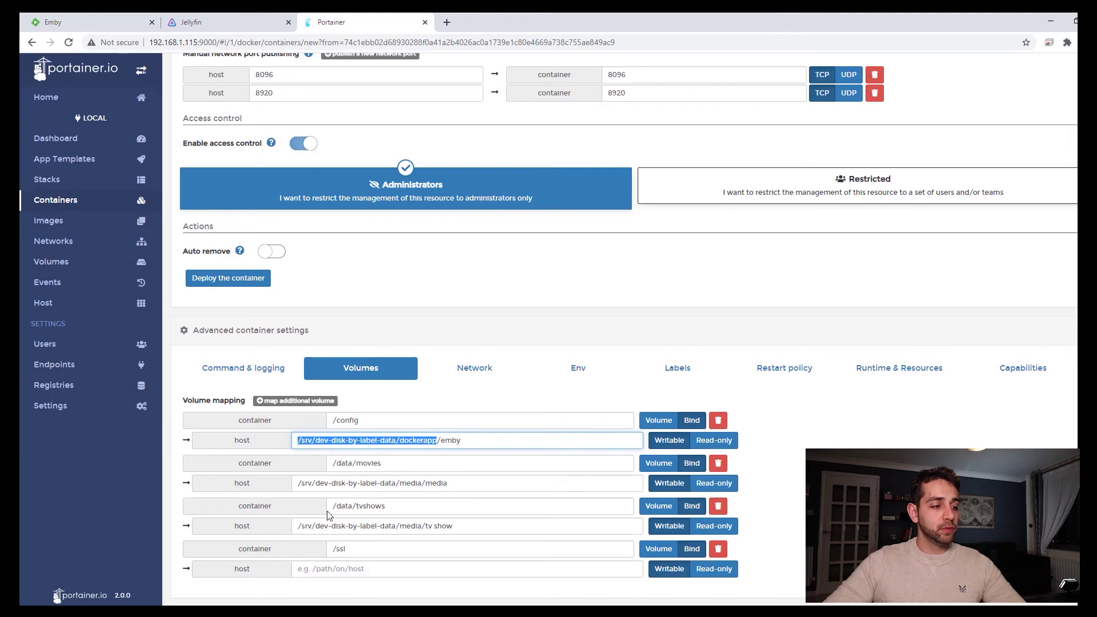
pyautogui.hotkey('ctrl', 'c')
pyautogui.click(347, 575)
pyautogui.hotkey('ctrl', 'v')
pyautogui.click(441, 384)
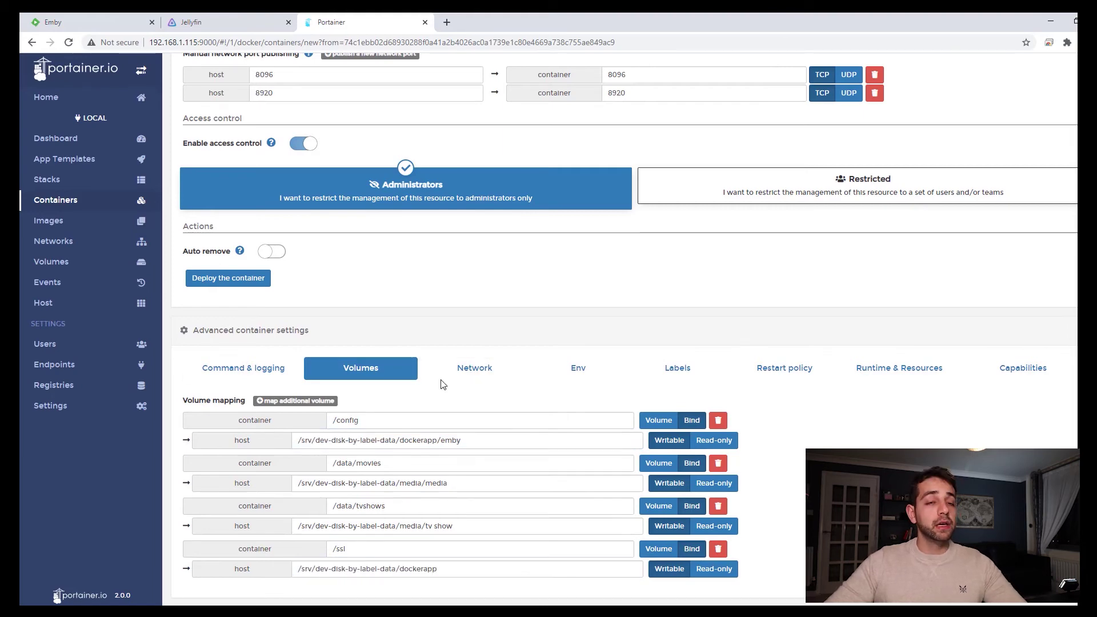
pyautogui.click(245, 280)
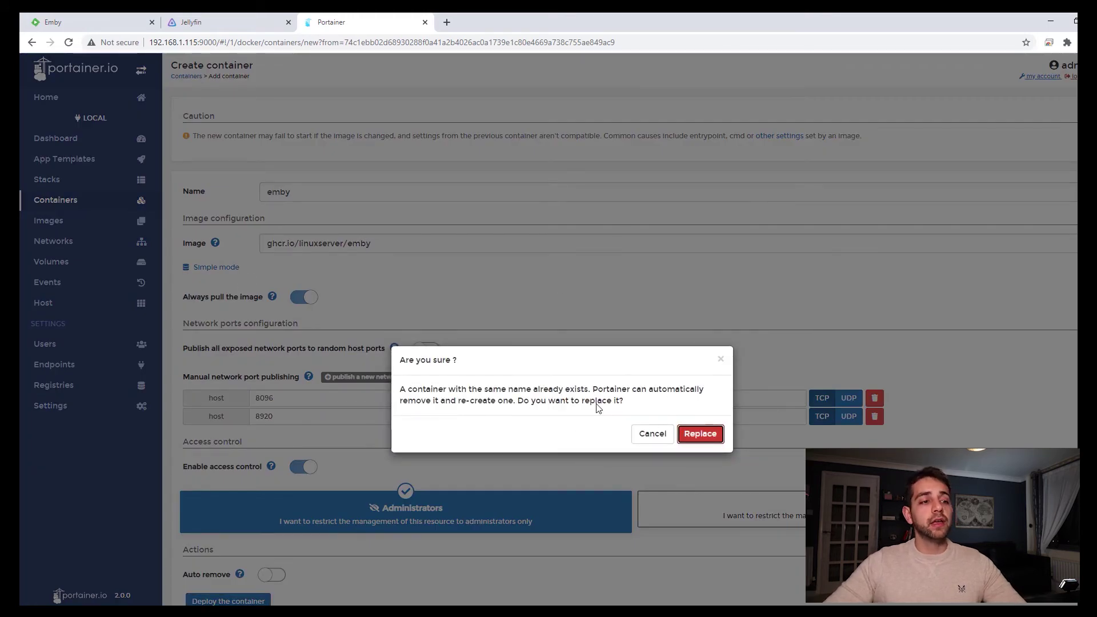
pyautogui.click(703, 436)
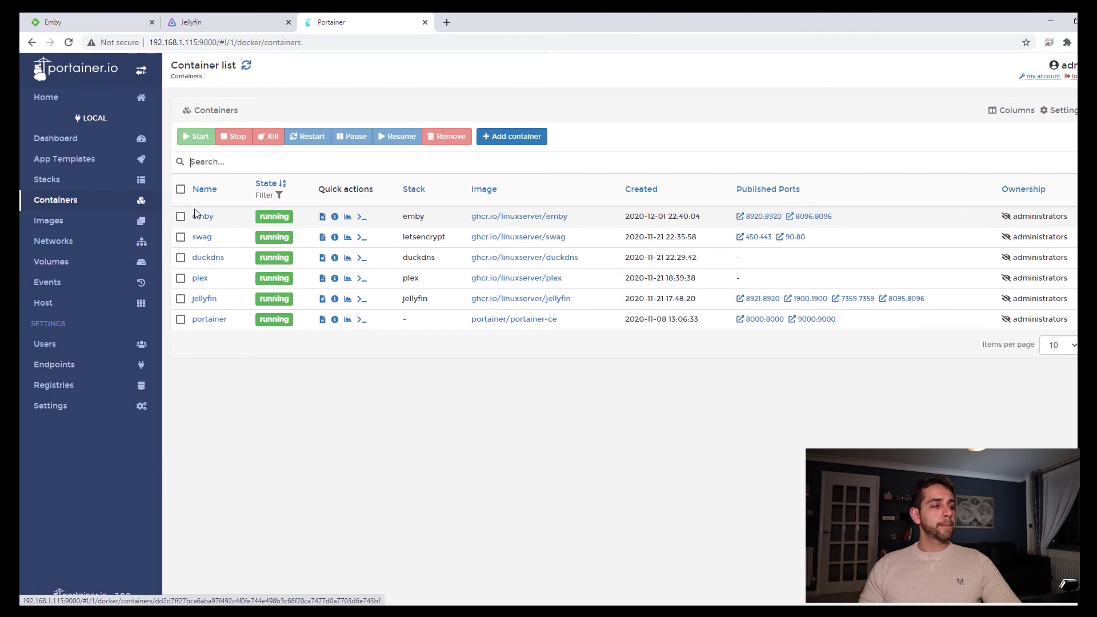
# Step: Open the jellyfin container for editing and add a bind volume mapping with the container path /ssl
pyautogui.click(212, 300)
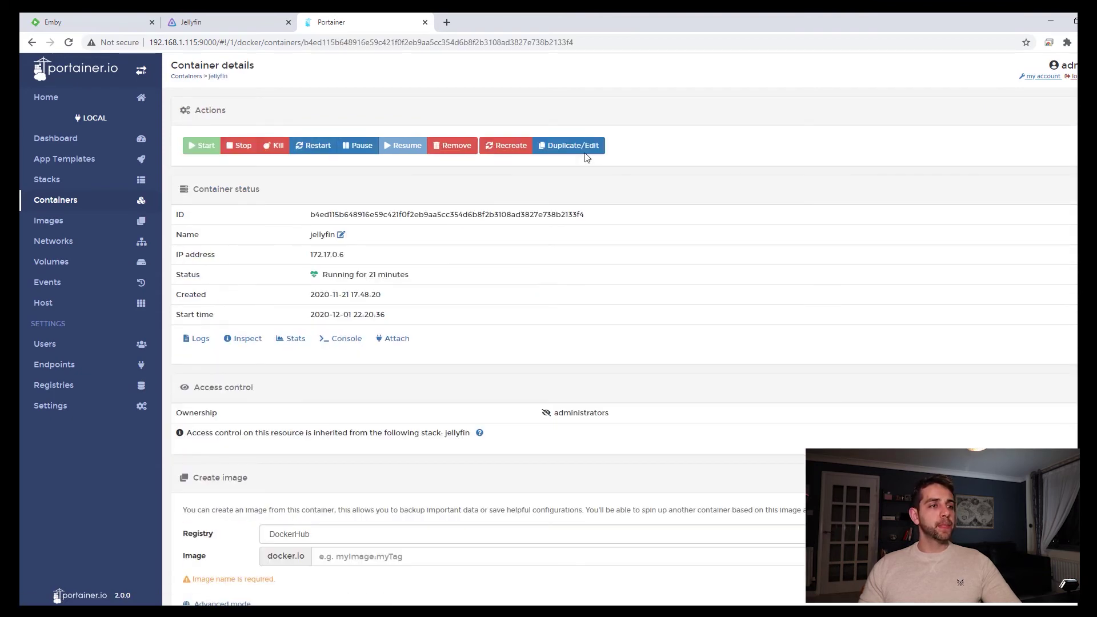
pyautogui.click(581, 150)
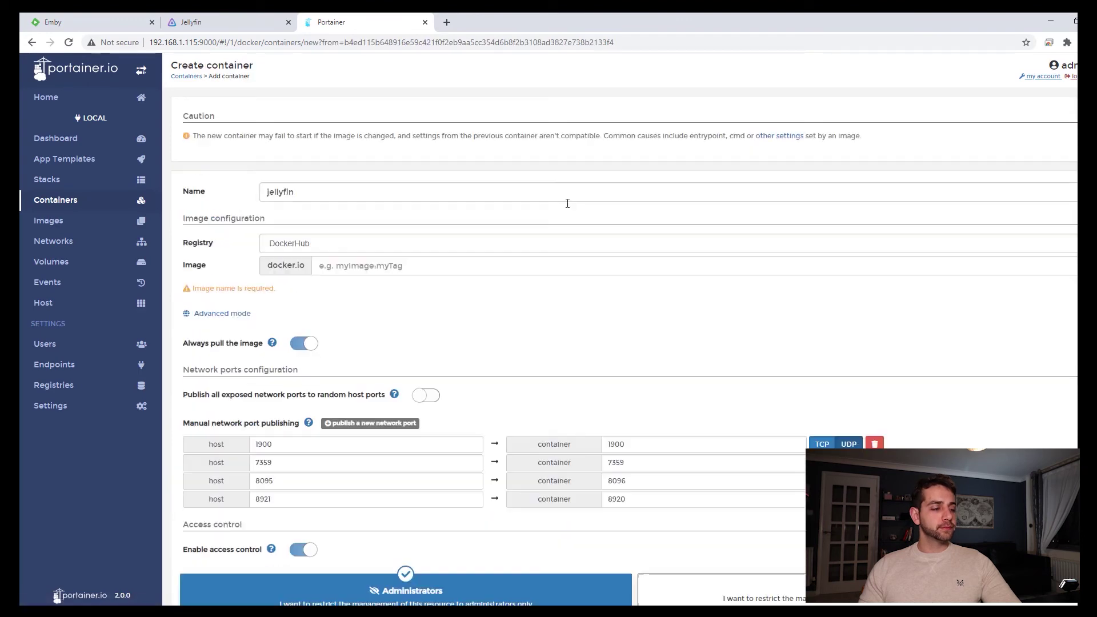
pyautogui.scroll(-6, 455, 297)
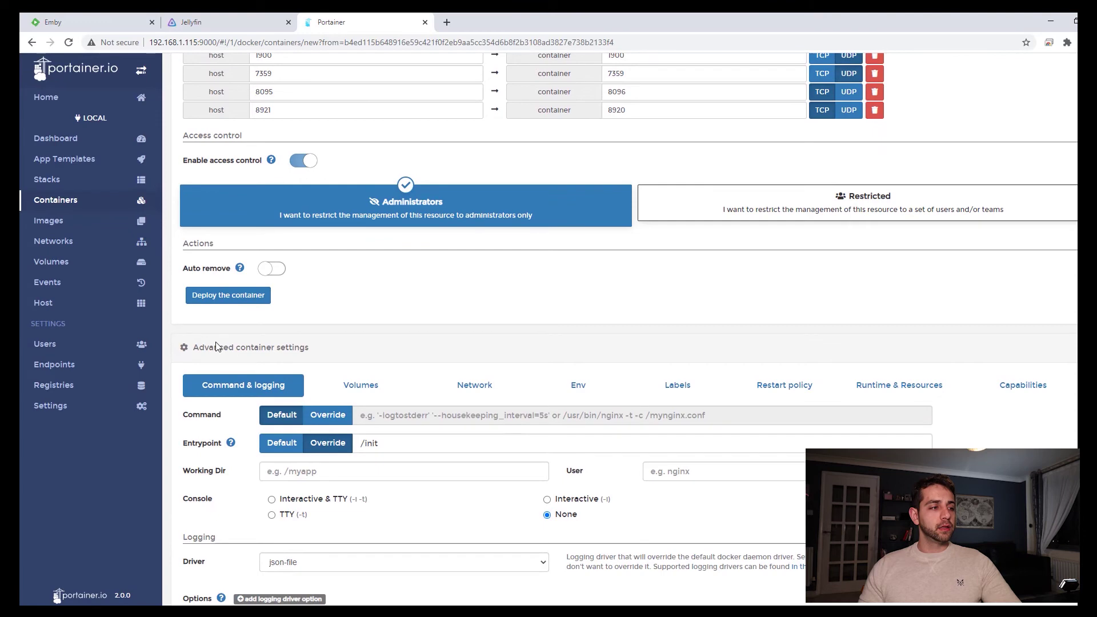
pyautogui.click(370, 393)
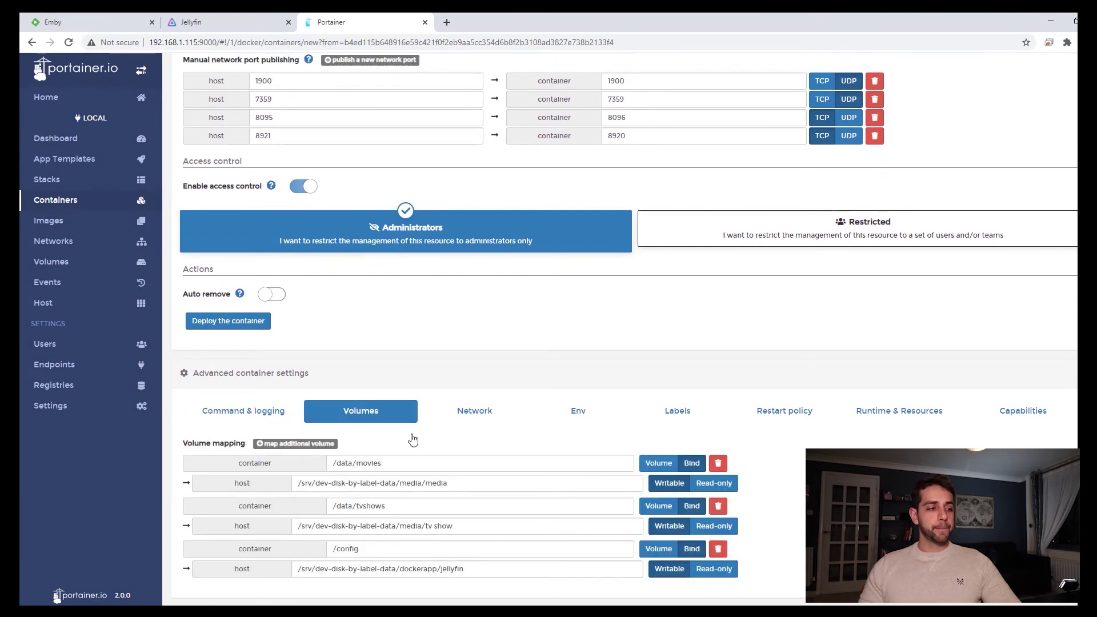
pyautogui.click(304, 445)
pyautogui.scroll(-1, 309, 451)
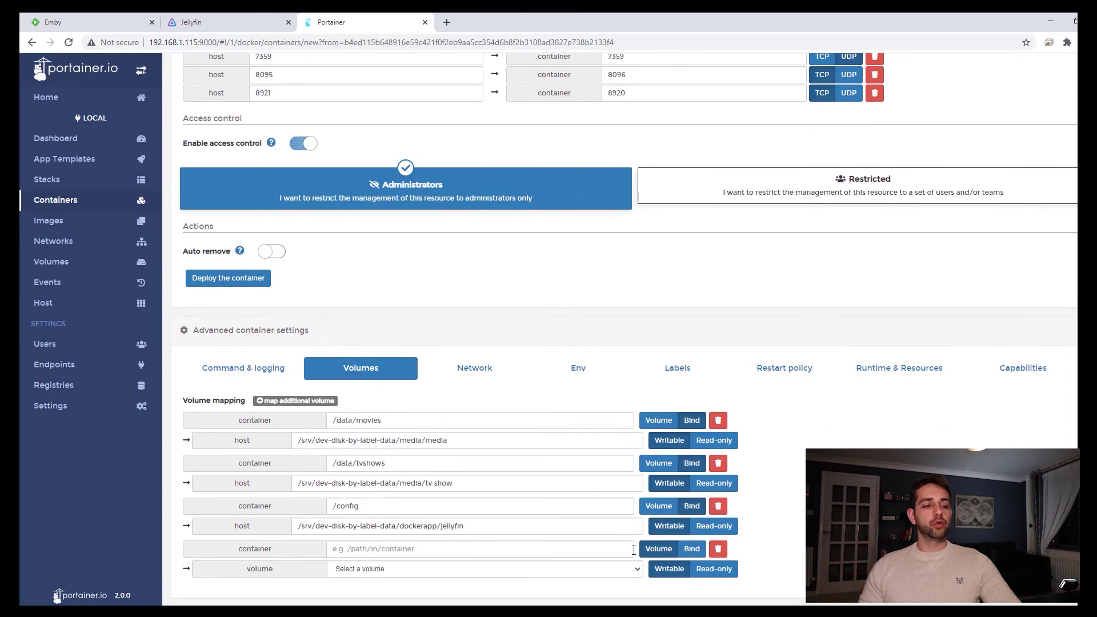
pyautogui.click(497, 549)
pyautogui.write('/ssl')
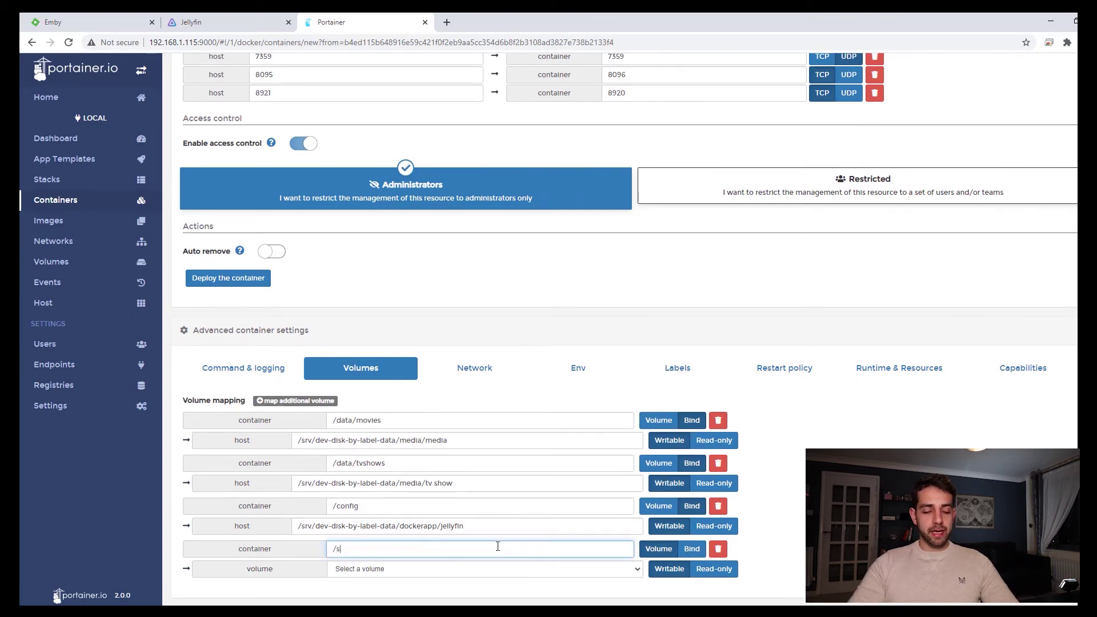
pyautogui.click(692, 549)
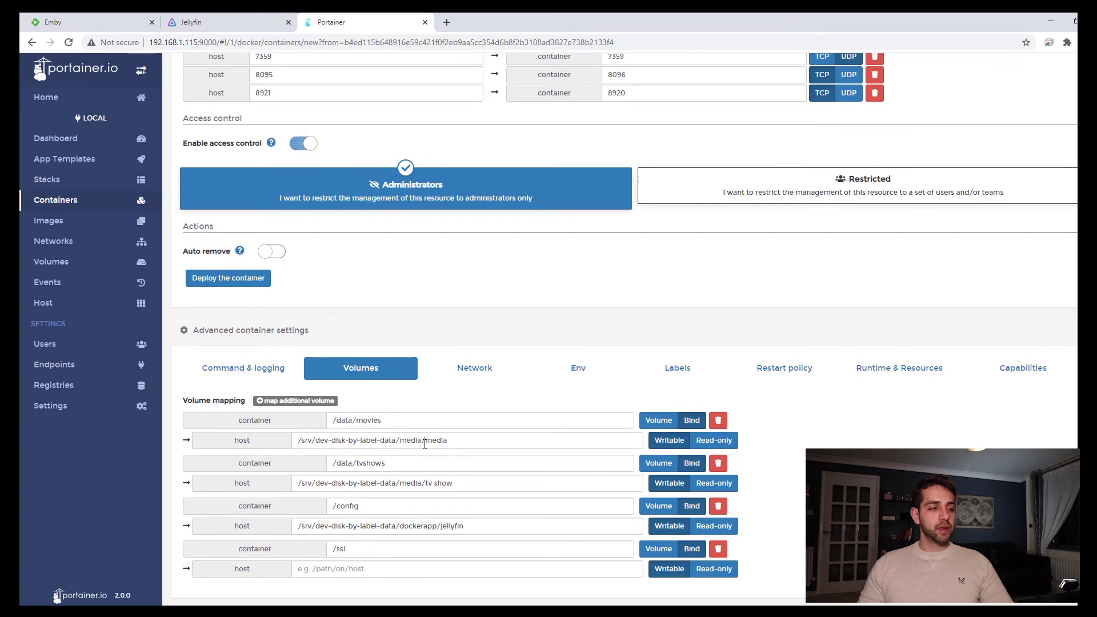
# Step: Set the jellyfin /ssl mapping's host path to /srv/dev-disk-by-label-data/dockerapp and redeploy the container, replacing the existing one
pyautogui.moveTo(438, 528); pyautogui.dragTo(297, 528)
pyautogui.click(348, 570)
pyautogui.hotkey('ctrl', 'v')
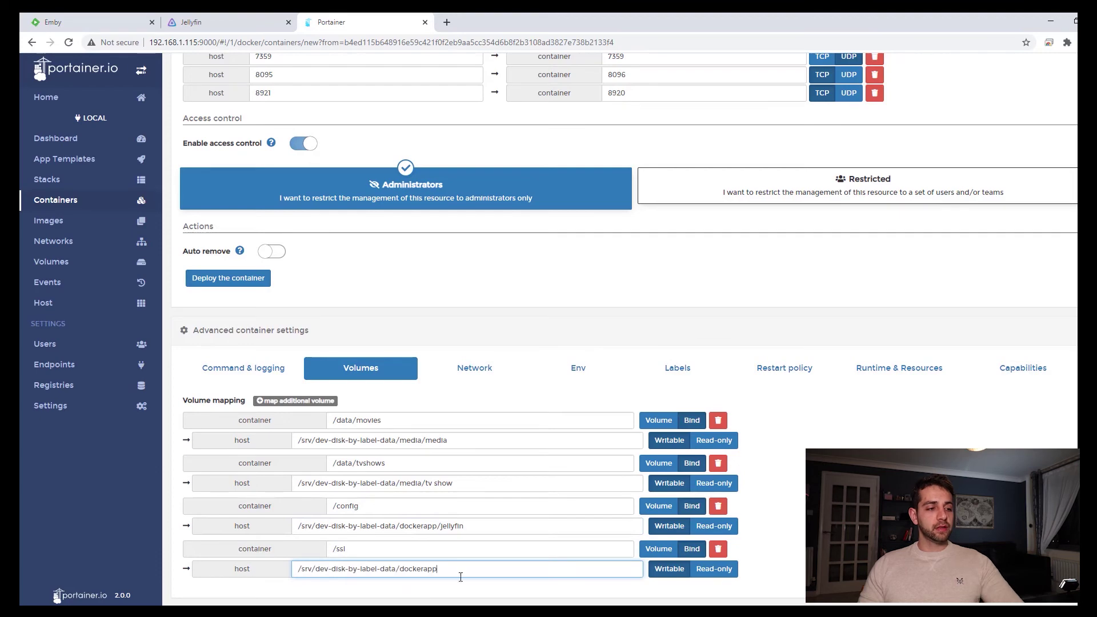
pyautogui.click(248, 290)
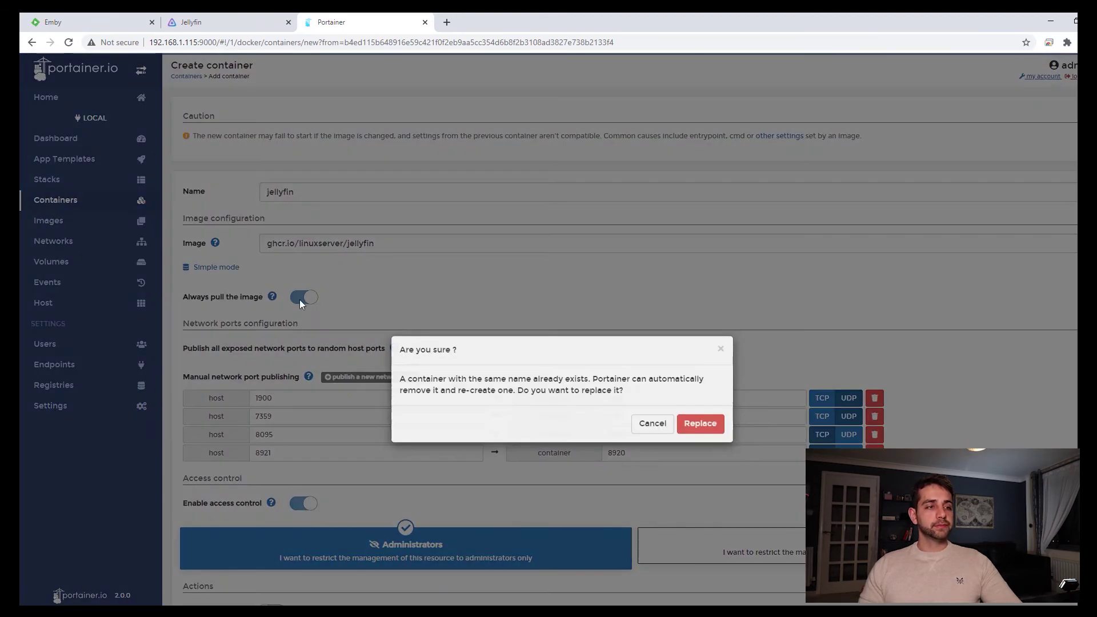
pyautogui.click(709, 438)
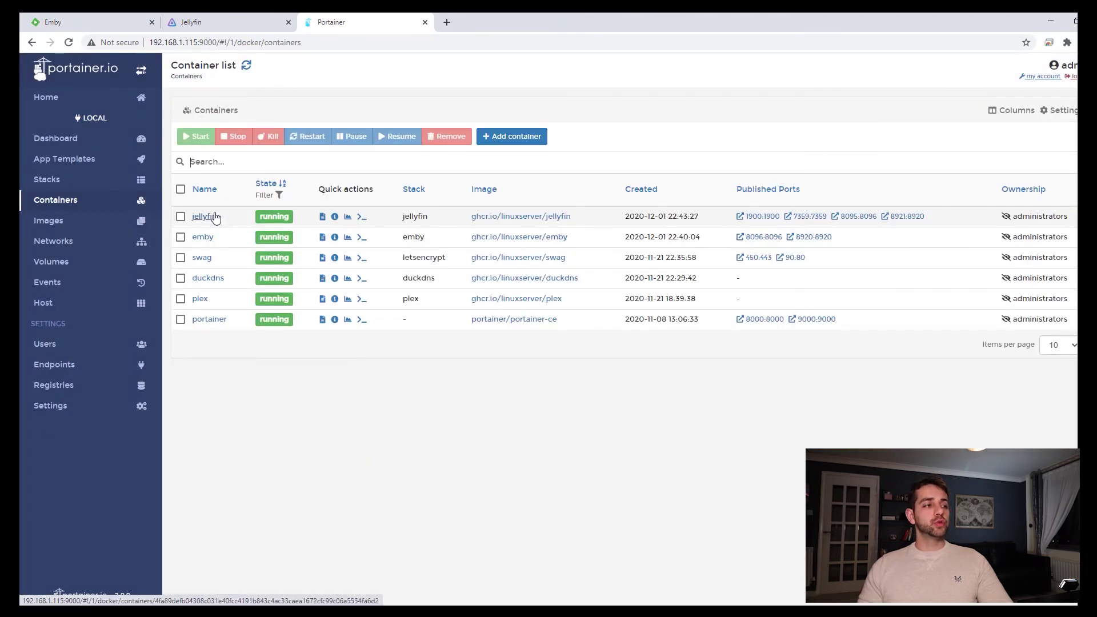
# Step: Switch to the Emby page and open the server's network settings (Rede) from its management area
pyautogui.click(126, 23)
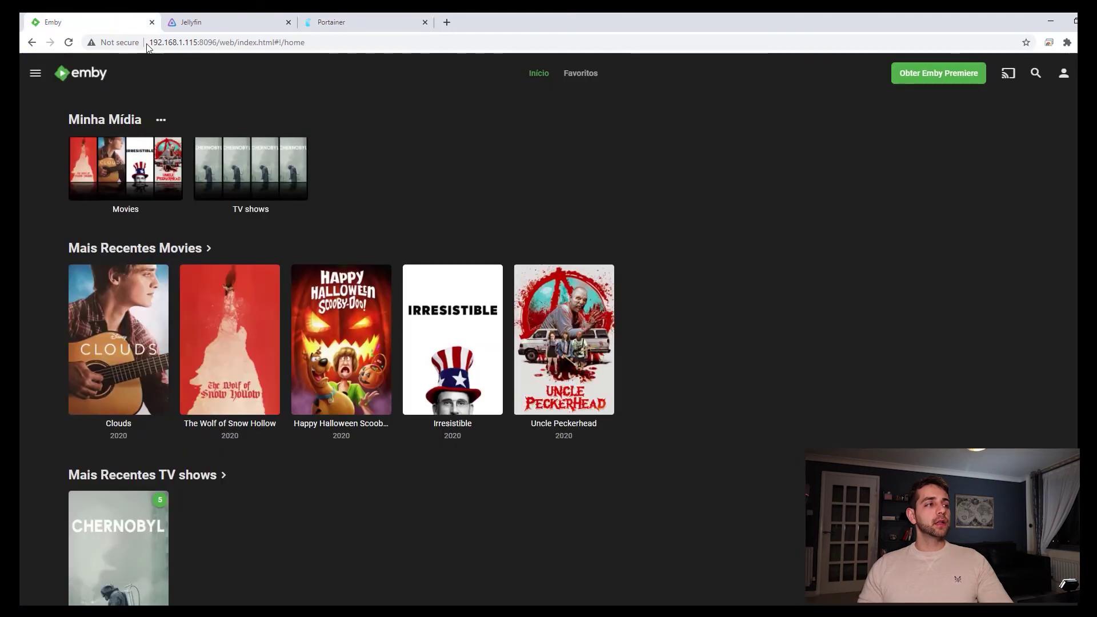
pyautogui.click(35, 76)
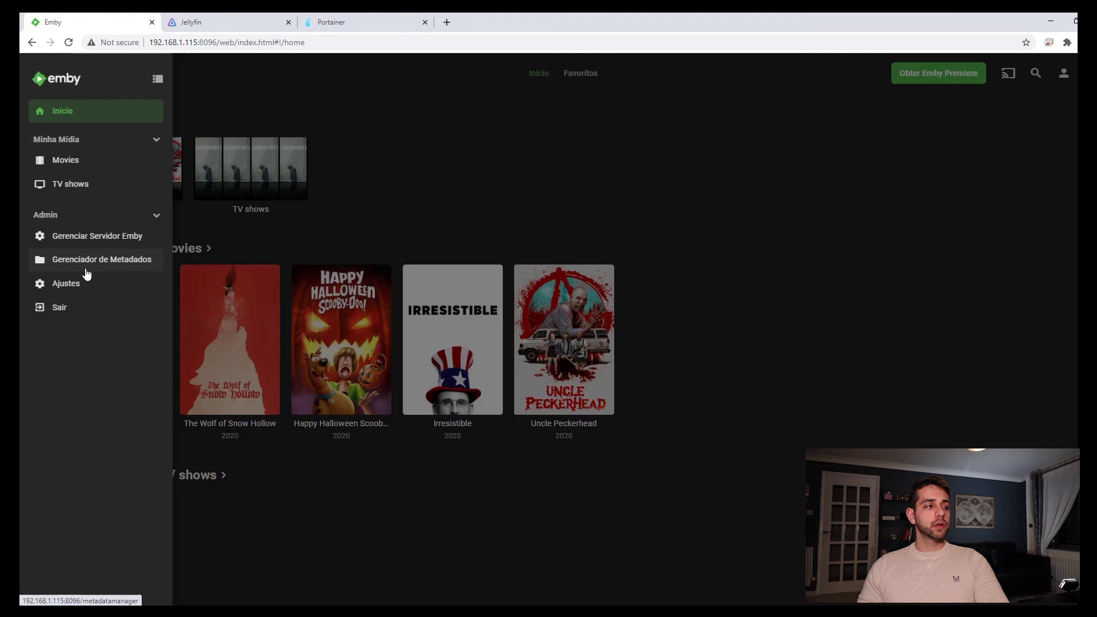
pyautogui.click(114, 240)
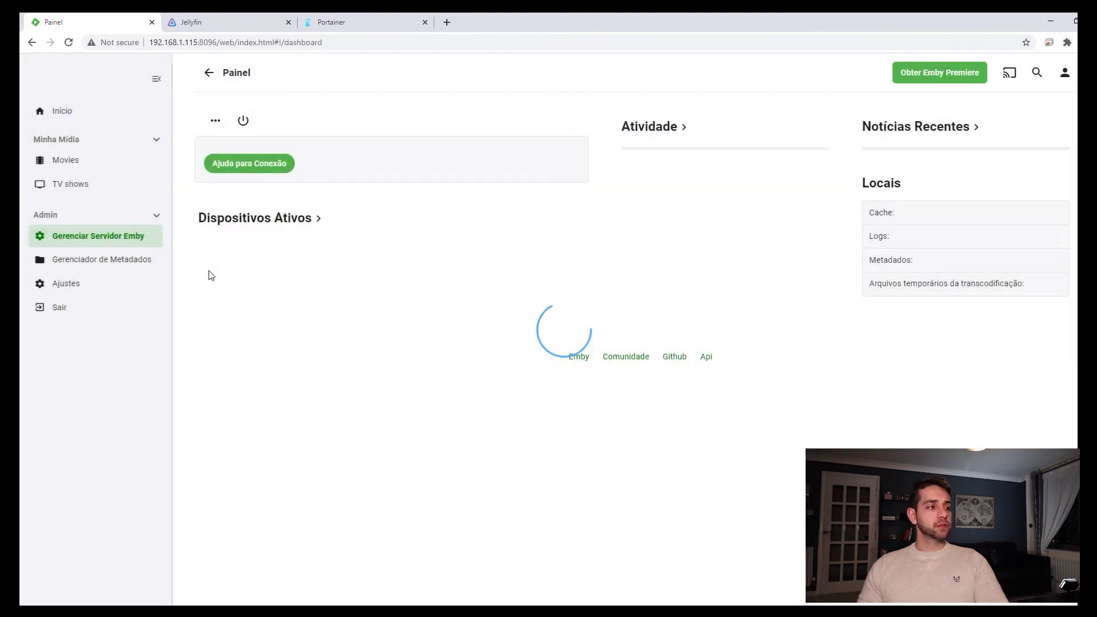
pyautogui.scroll(-2, 143, 360)
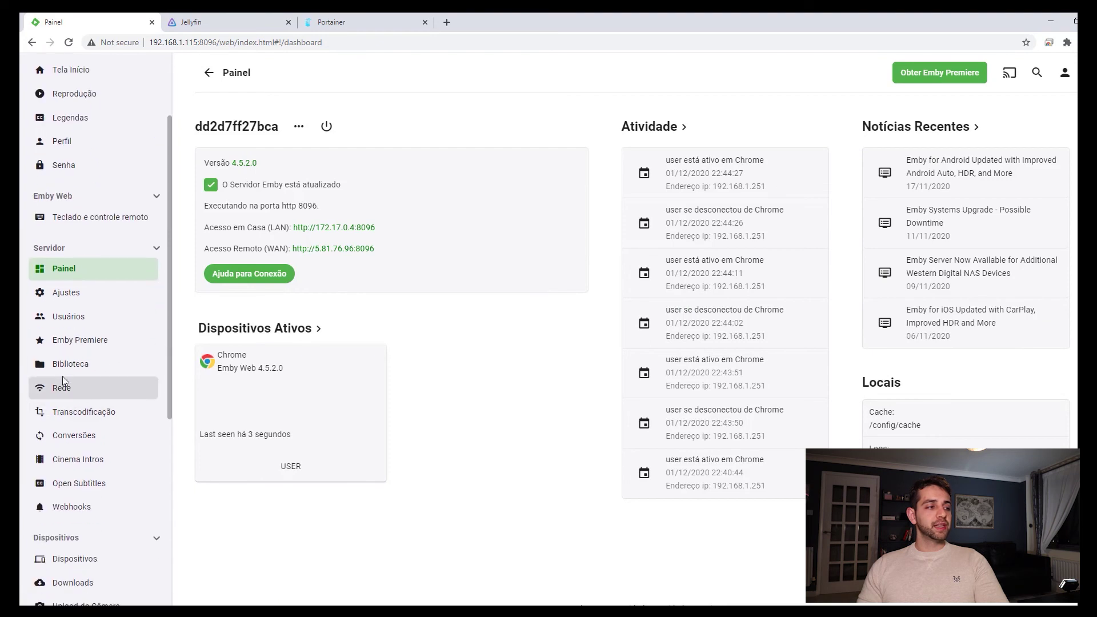
pyautogui.click(84, 393)
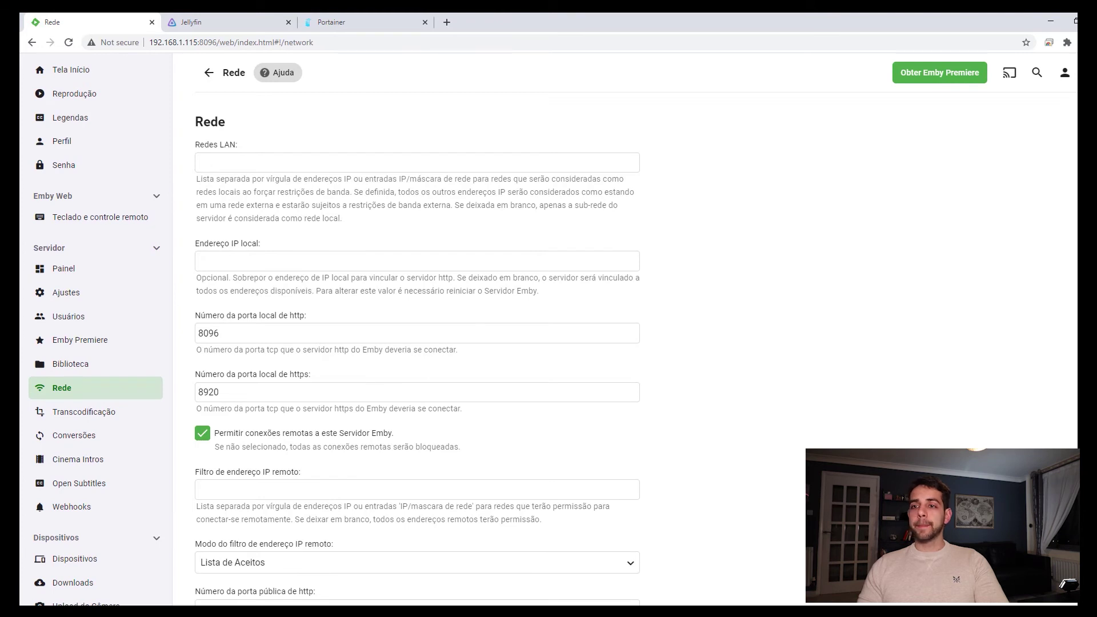
# Step: Set Emby's public HTTPS port number to 443 and the external domain to user-sauberlab1.duckdns.org/
pyautogui.scroll(-5, 440, 260)
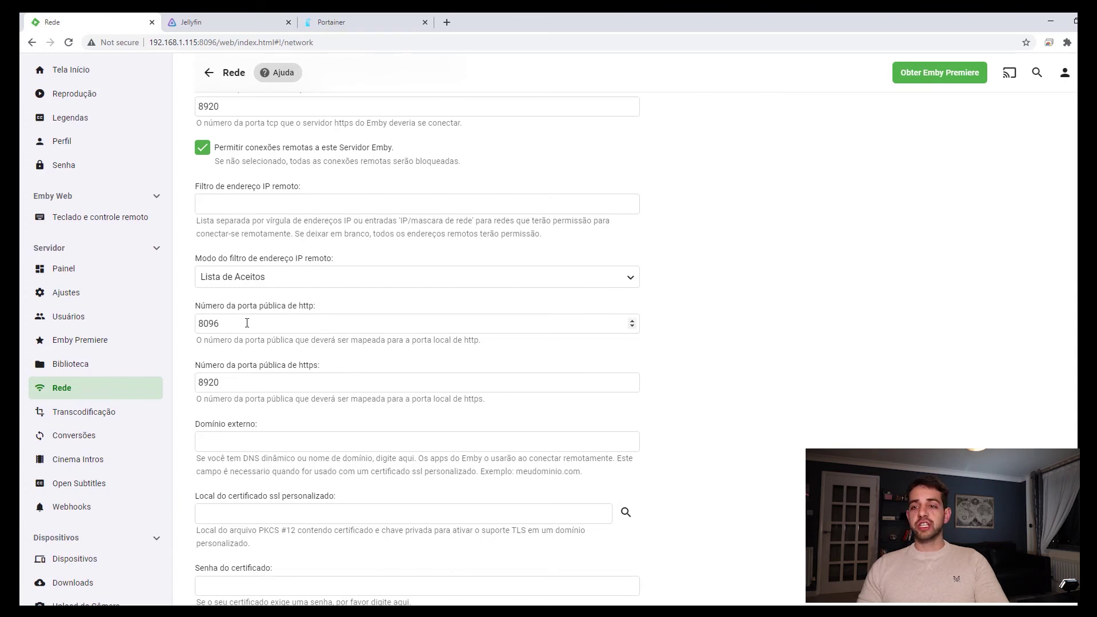
pyautogui.moveTo(239, 385); pyautogui.dragTo(157, 377)
pyautogui.write('443')
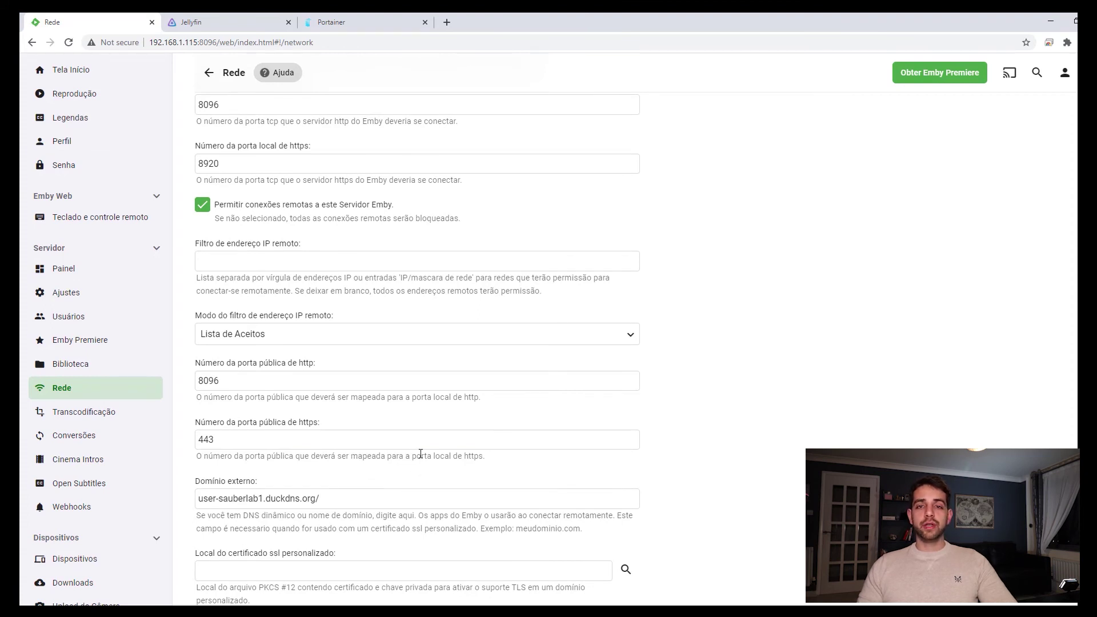
# Step: Browse for Emby's custom SSL certificate and go to the folder /ssl/letsemvryp/etc/letsencrypt
pyautogui.scroll(-2, 421, 453)
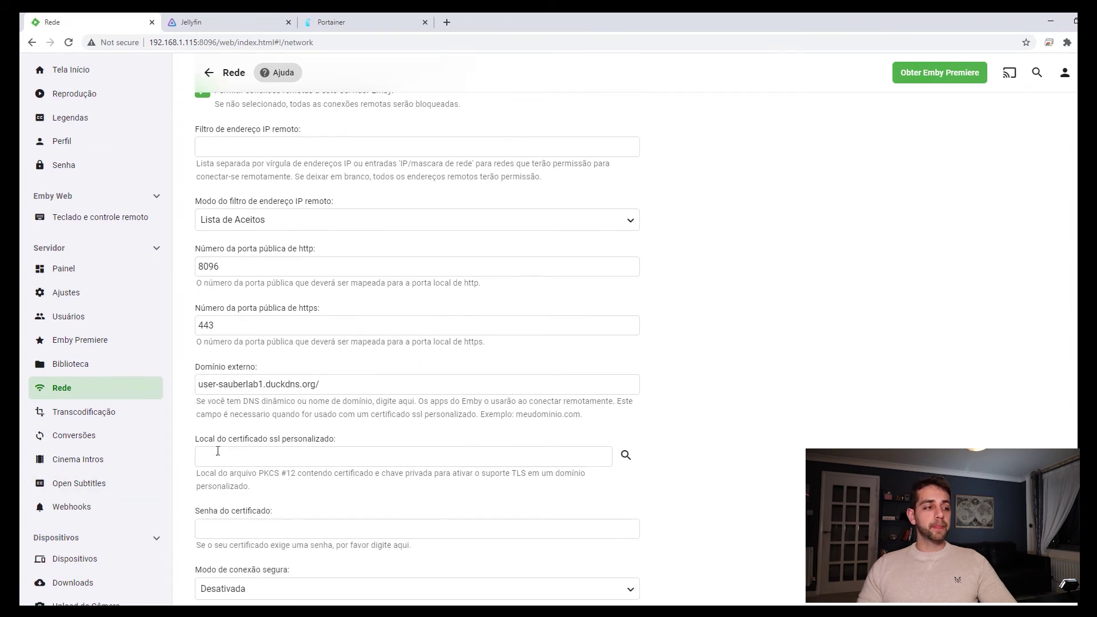
pyautogui.moveTo(218, 441); pyautogui.dragTo(303, 444)
pyautogui.click(493, 449)
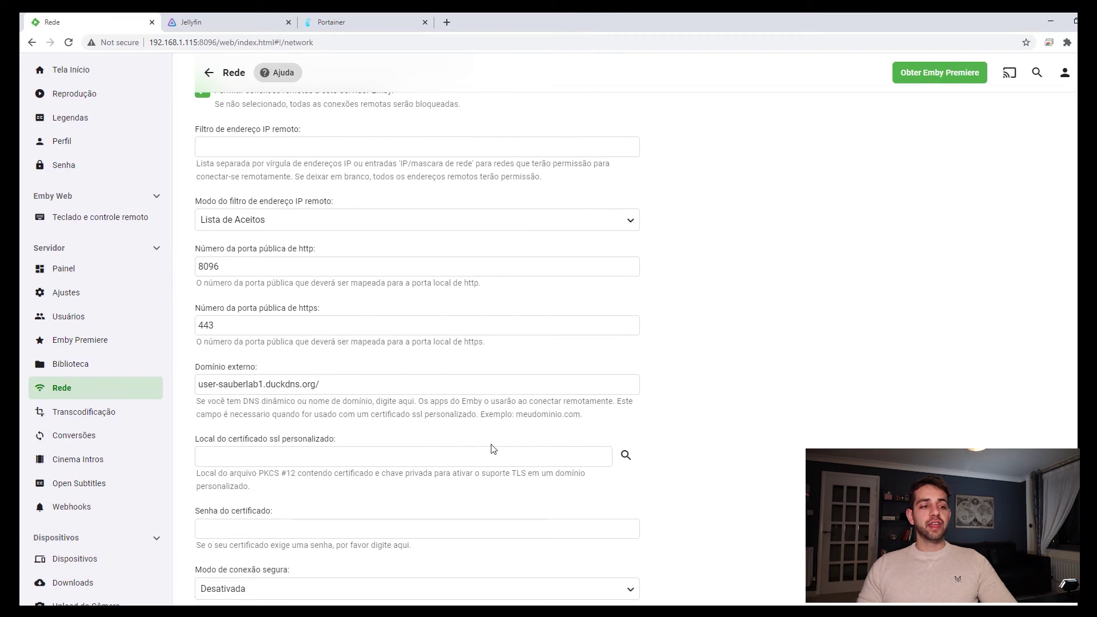
pyautogui.click(626, 456)
pyautogui.scroll(-1, 418, 324)
pyautogui.click(374, 317)
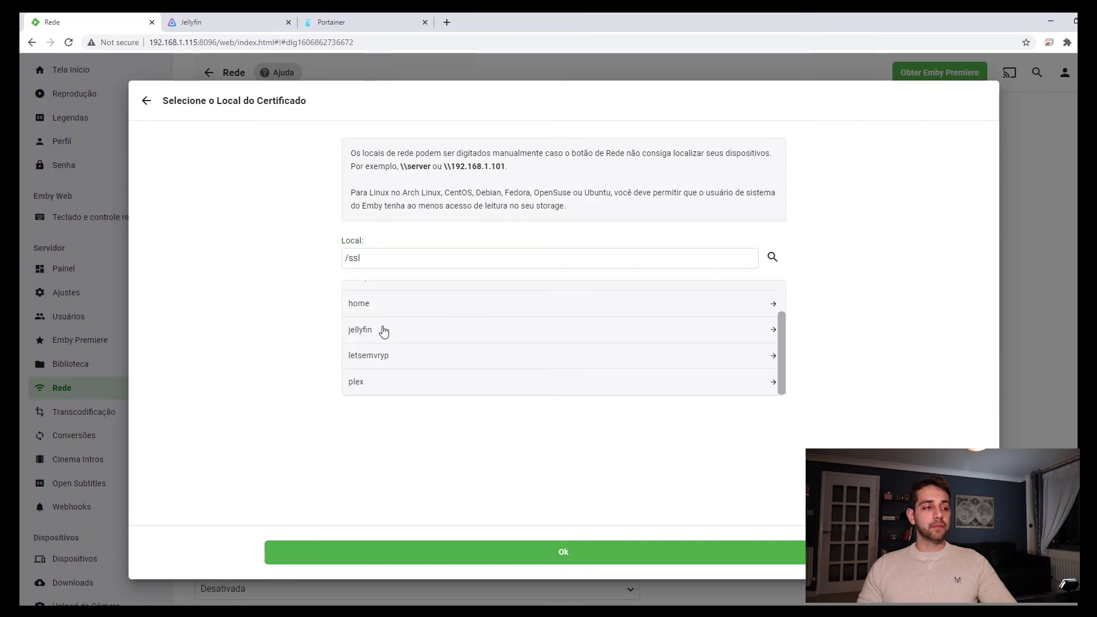
pyautogui.click(387, 356)
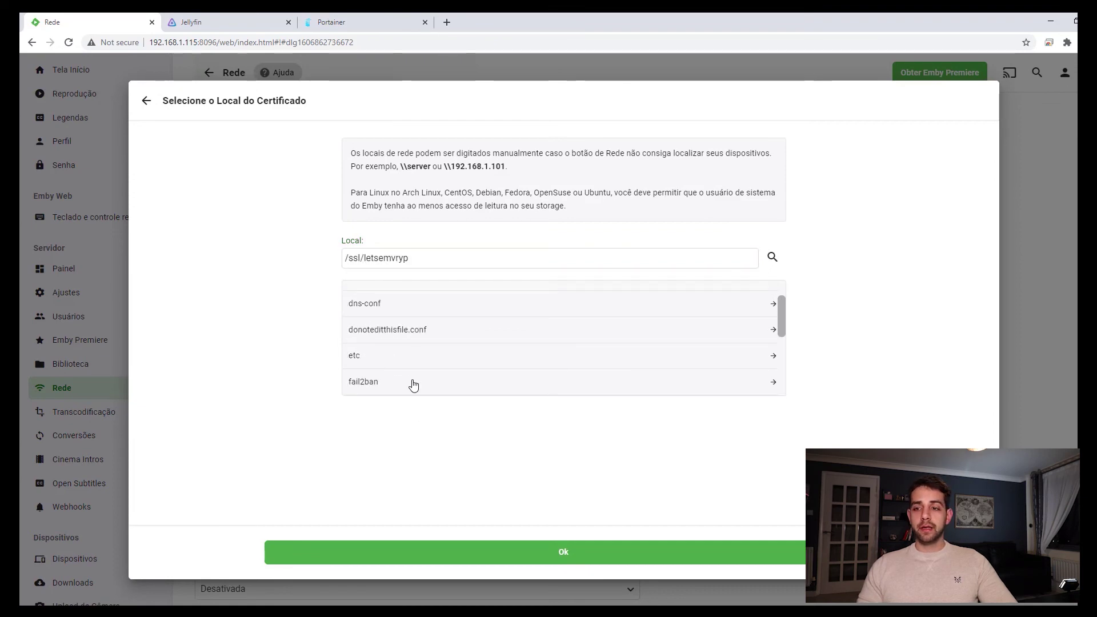
pyautogui.click(379, 362)
pyautogui.click(383, 323)
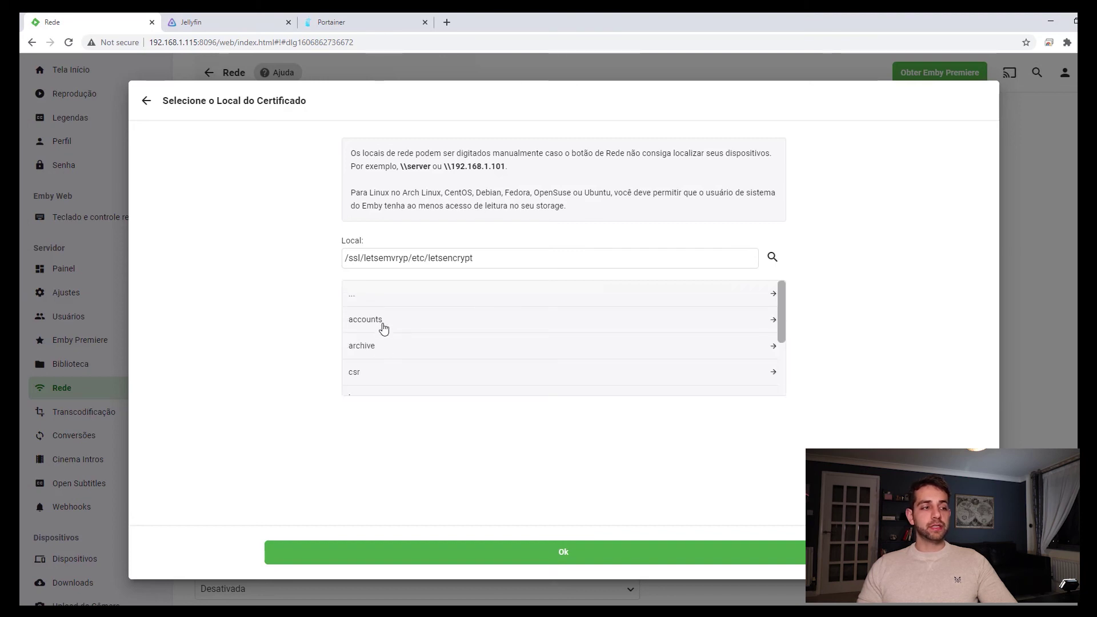
# Step: Choose privkey.pfx in live/user-sauberlab1.duckdns.org as Emby's custom SSL certificate and confirm the path
pyautogui.scroll(-1, 388, 358)
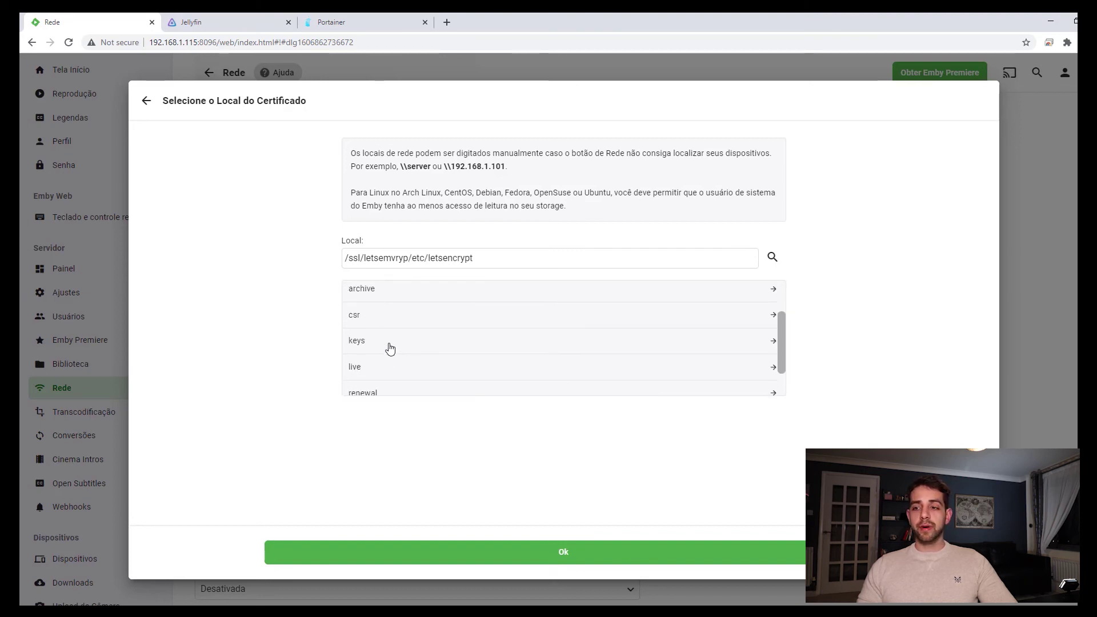
pyautogui.click(385, 368)
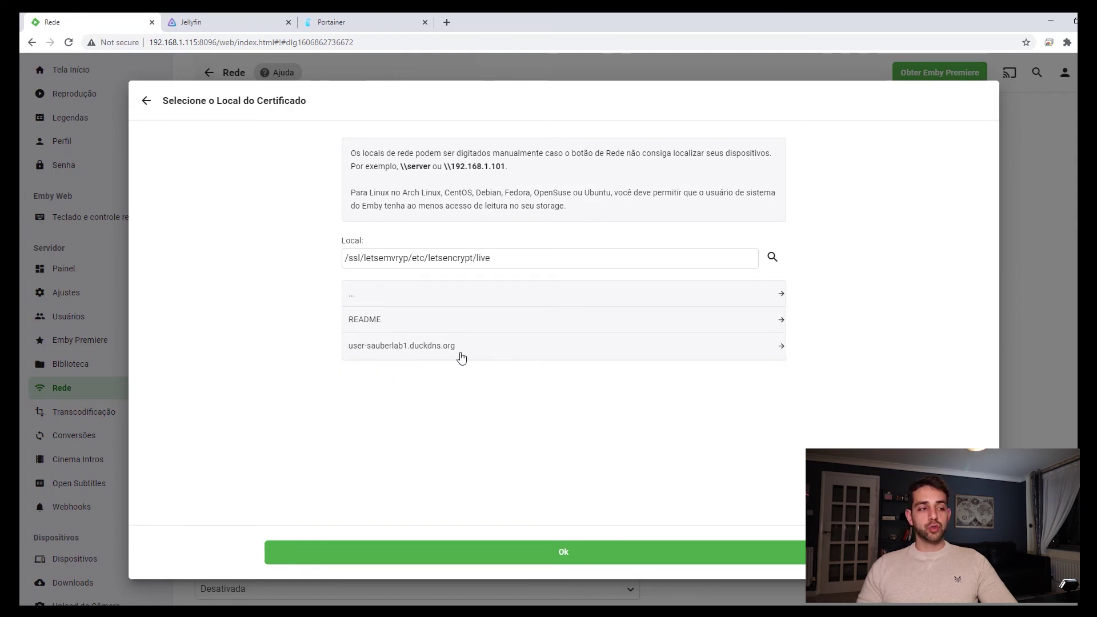
pyautogui.click(403, 351)
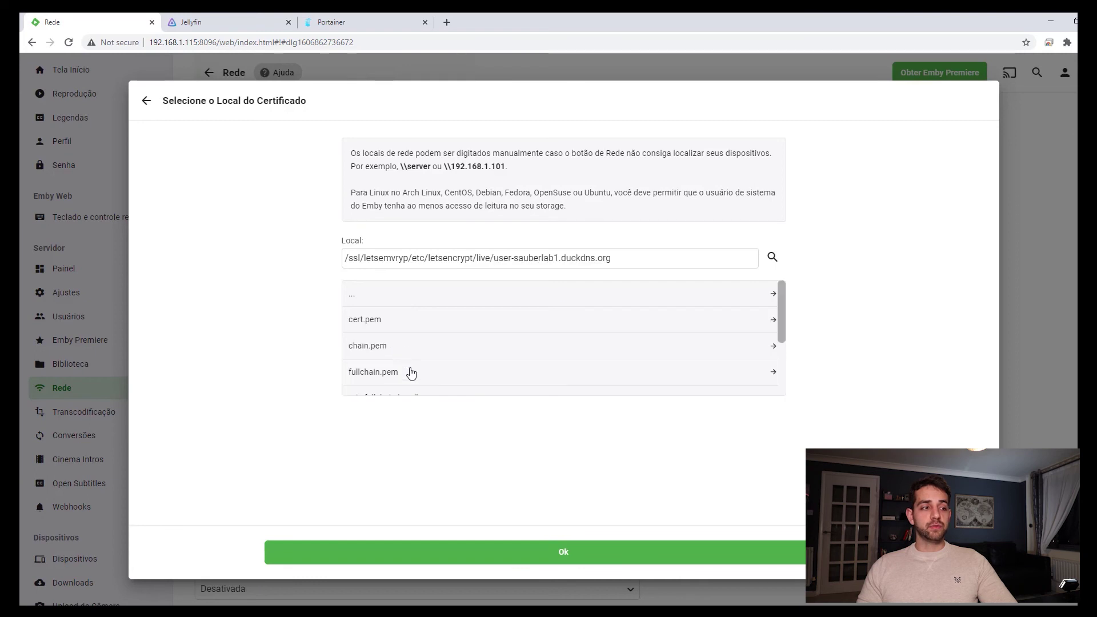
pyautogui.scroll(-2, 423, 372)
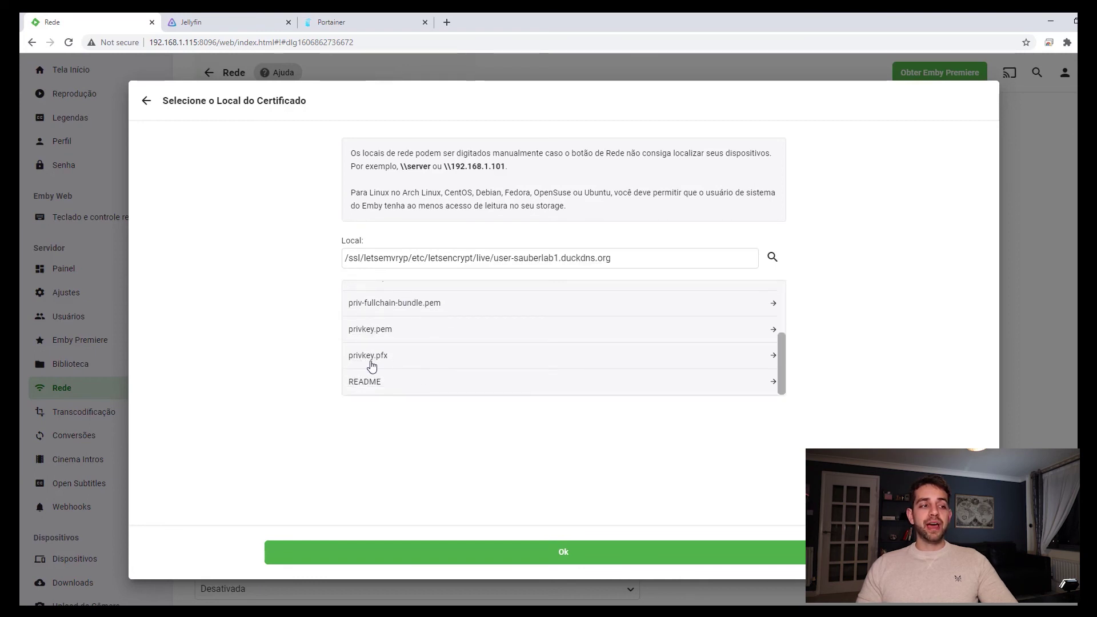
pyautogui.click(394, 360)
pyautogui.click(558, 553)
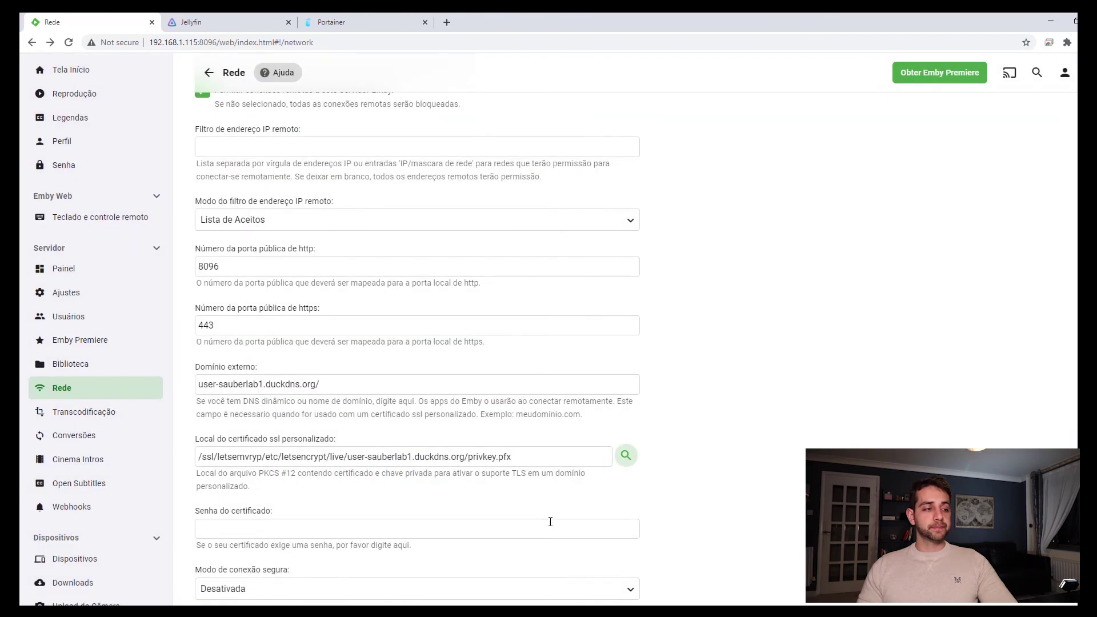
# Step: Set Emby's secure connection mode to Tratado pelo proxy reverso and save the network settings
pyautogui.scroll(-3, 440, 328)
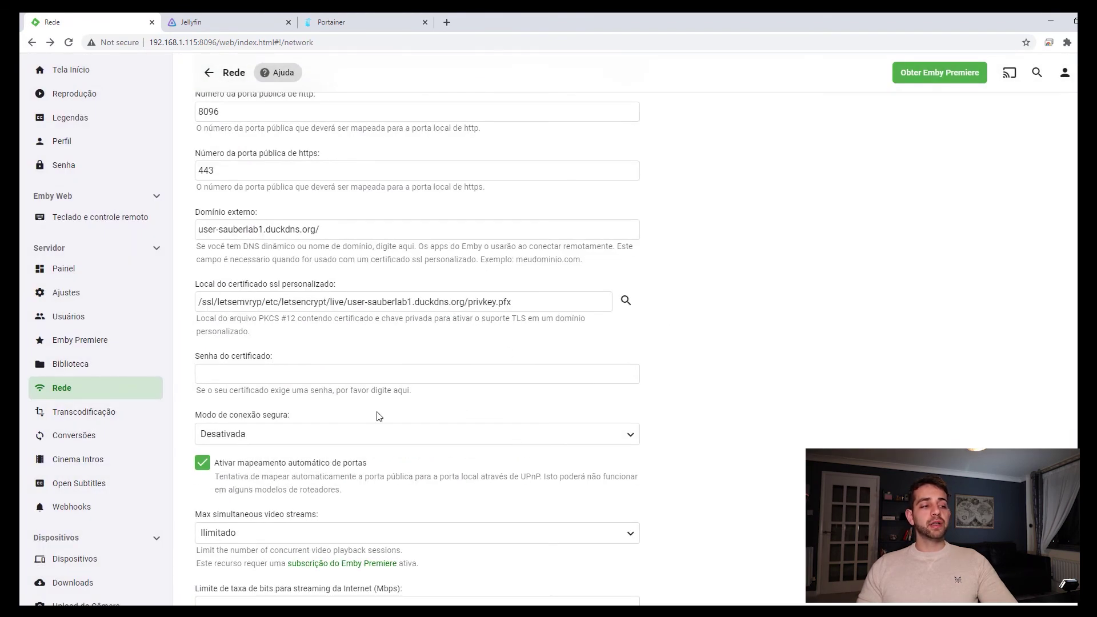
pyautogui.click(272, 436)
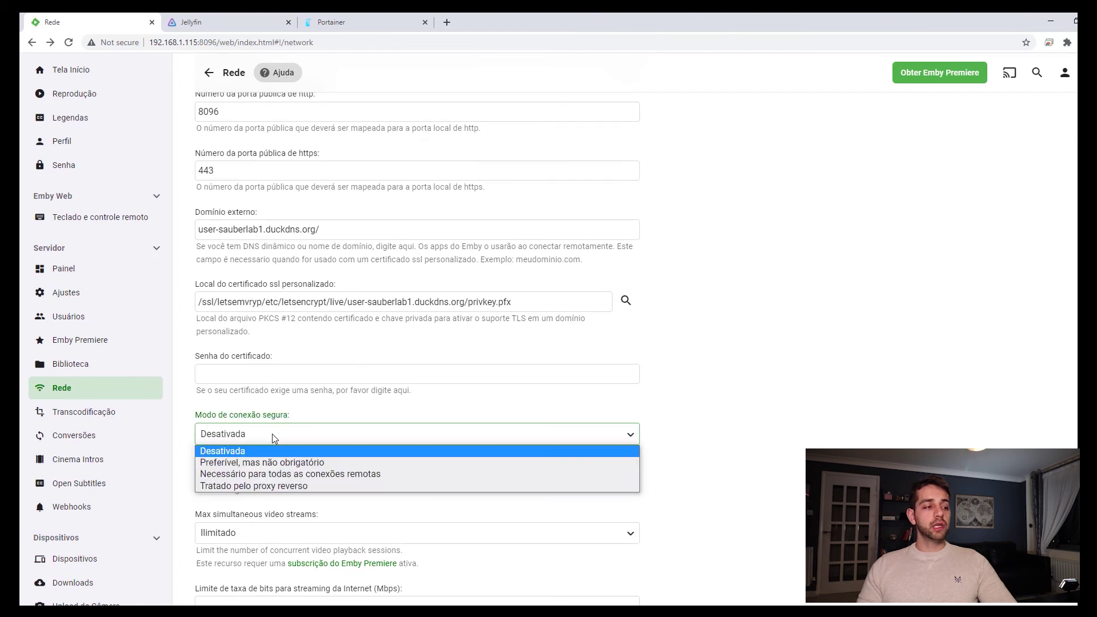
pyautogui.click(296, 487)
pyautogui.scroll(-3, 352, 489)
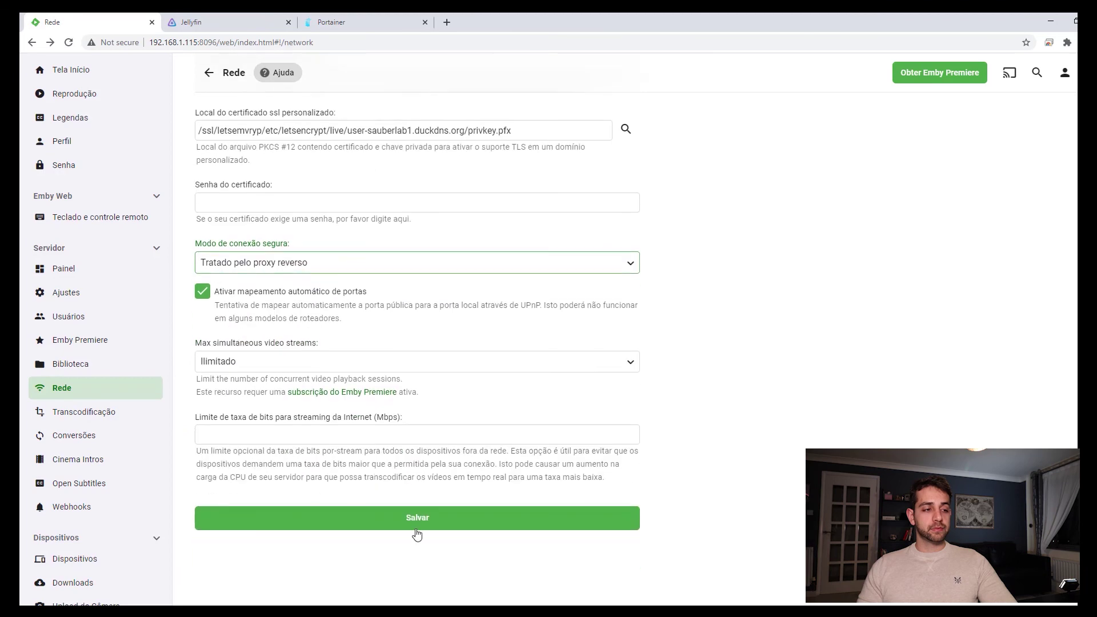
pyautogui.click(455, 525)
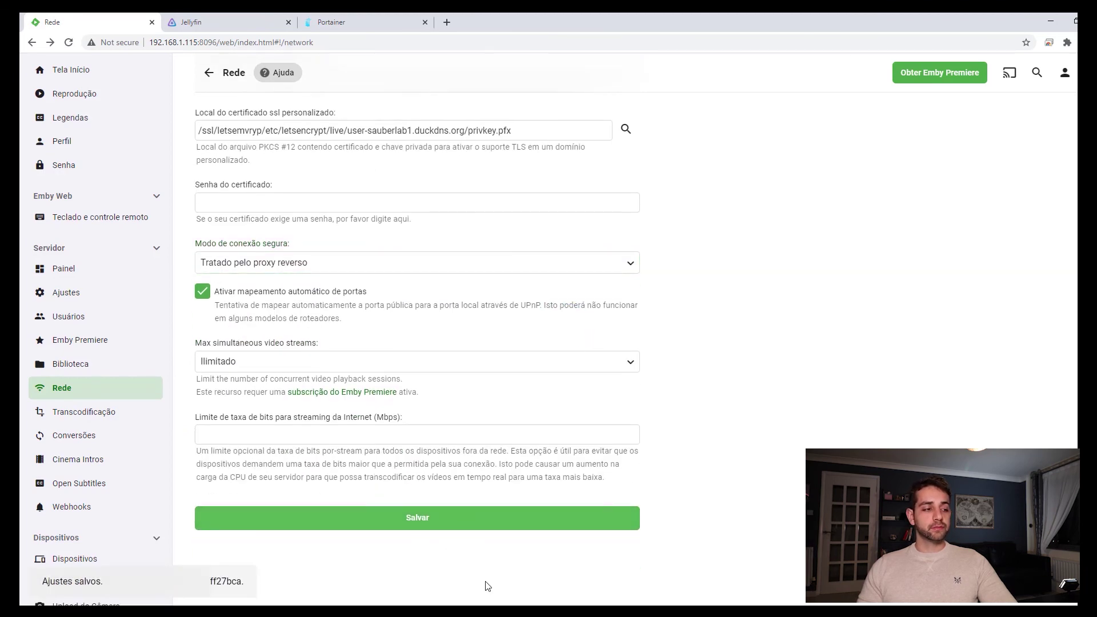
pyautogui.scroll(2, 86, 269)
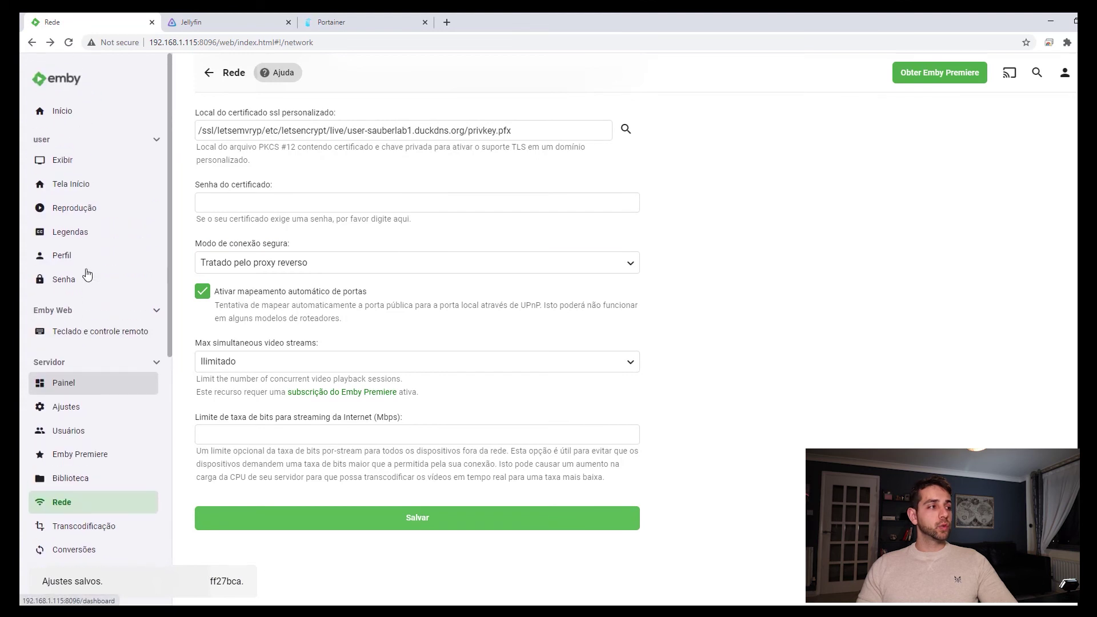
pyautogui.click(91, 383)
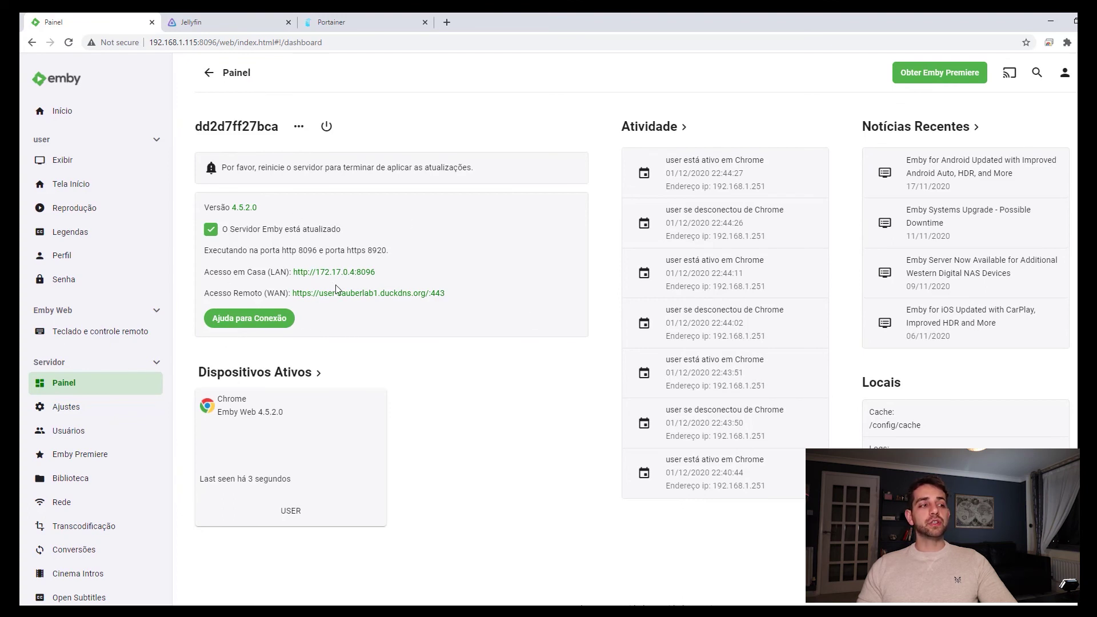
# Step: Switch to the Jellyfin page and open the Networking settings from its admin dashboard
pyautogui.click(239, 21)
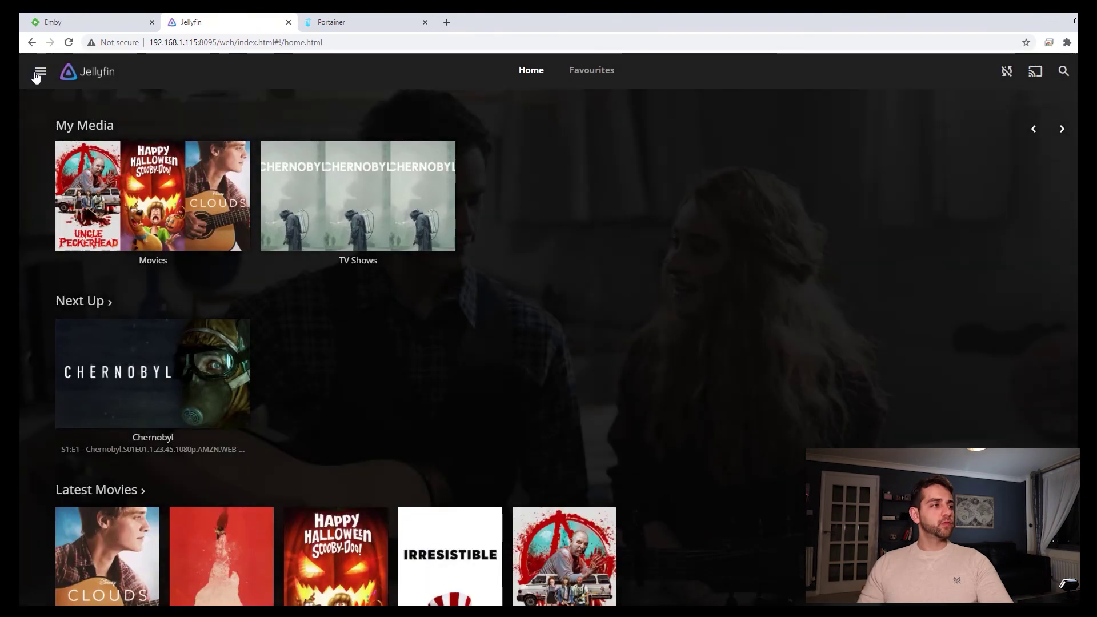
pyautogui.click(40, 73)
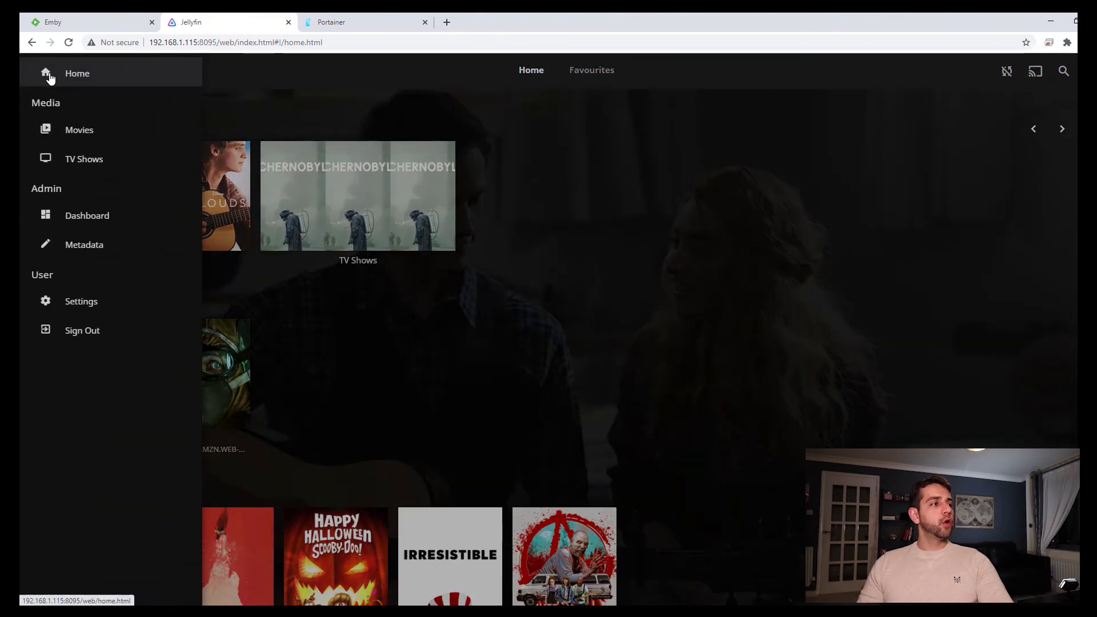
pyautogui.click(98, 223)
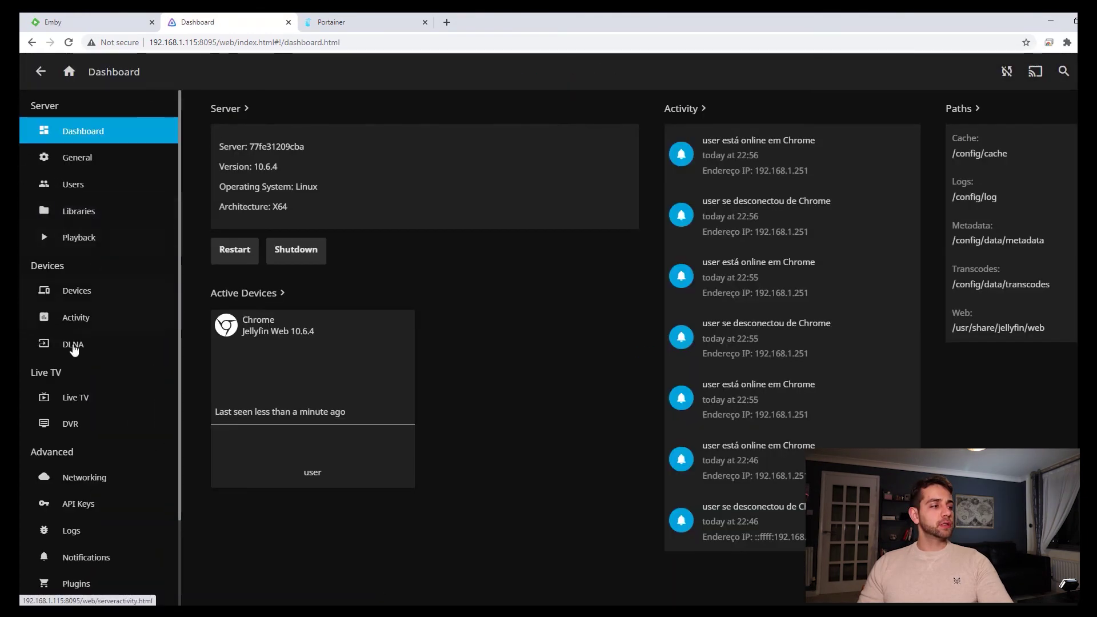
pyautogui.click(90, 478)
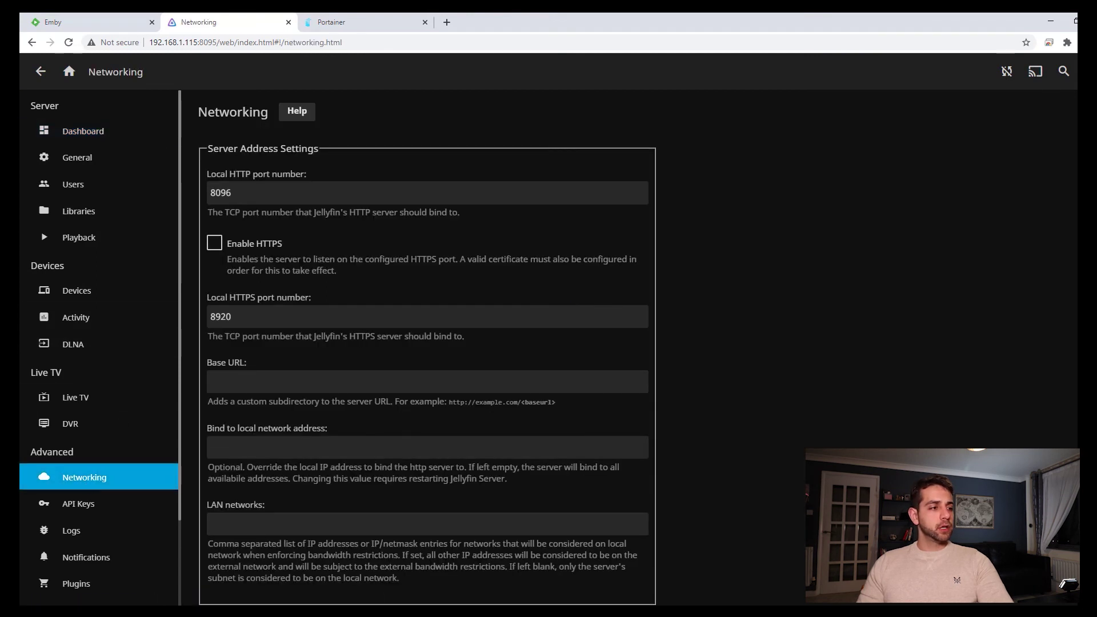
# Step: Set Jellyfin's Base URL to user-sauberlab2.duckdns.org
pyautogui.scroll(-2, 261, 222)
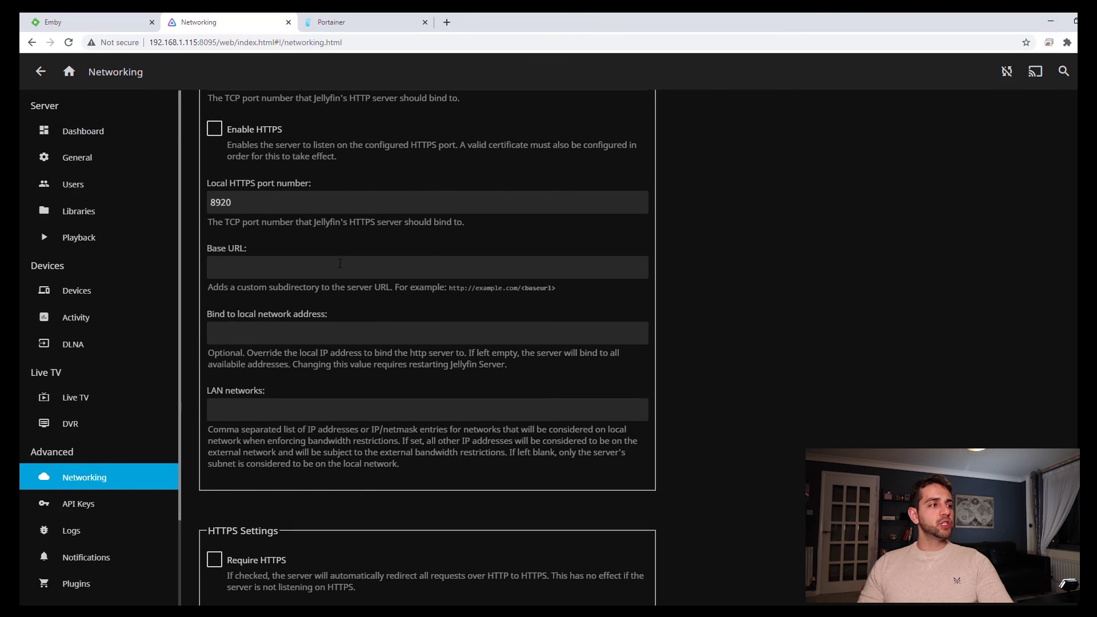
pyautogui.click(340, 264)
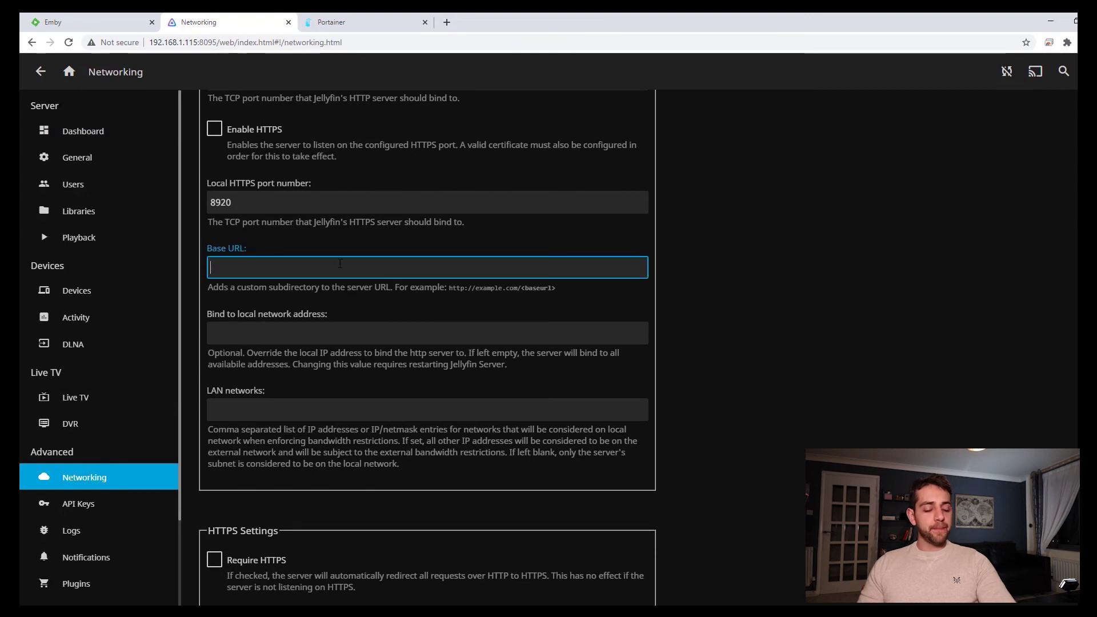
pyautogui.click(252, 270)
pyautogui.write('user-sauberlab2.duckdns.org')
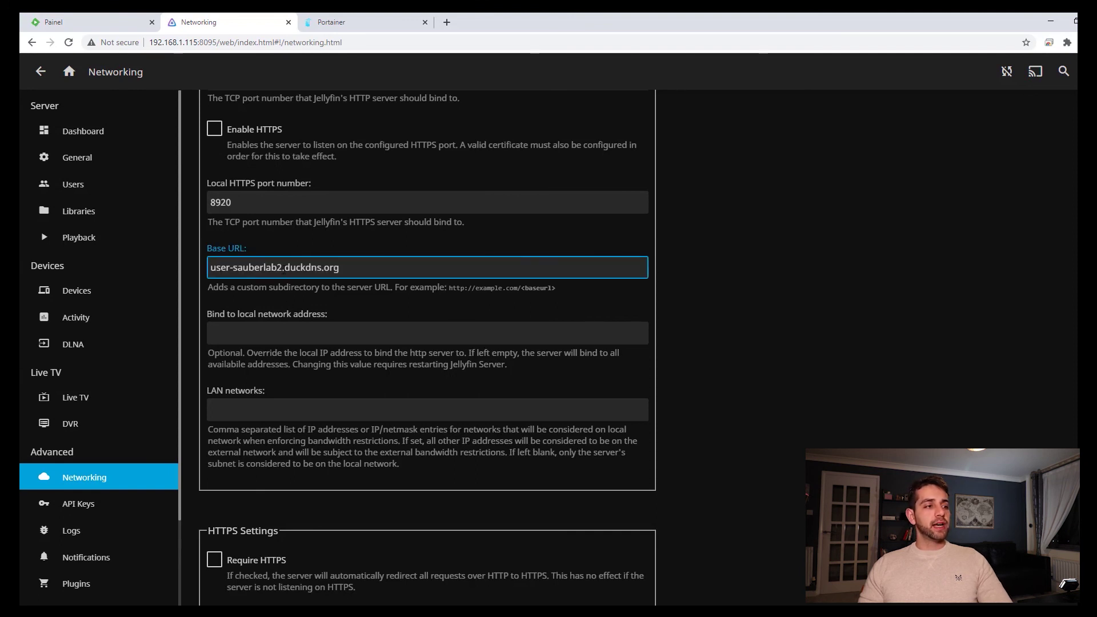
# Step: Enable Require HTTPS in Jellyfin and browse for the custom SSL certificate in /ssl/letsemvryp/etc/letsencrypt
pyautogui.scroll(-5, 341, 312)
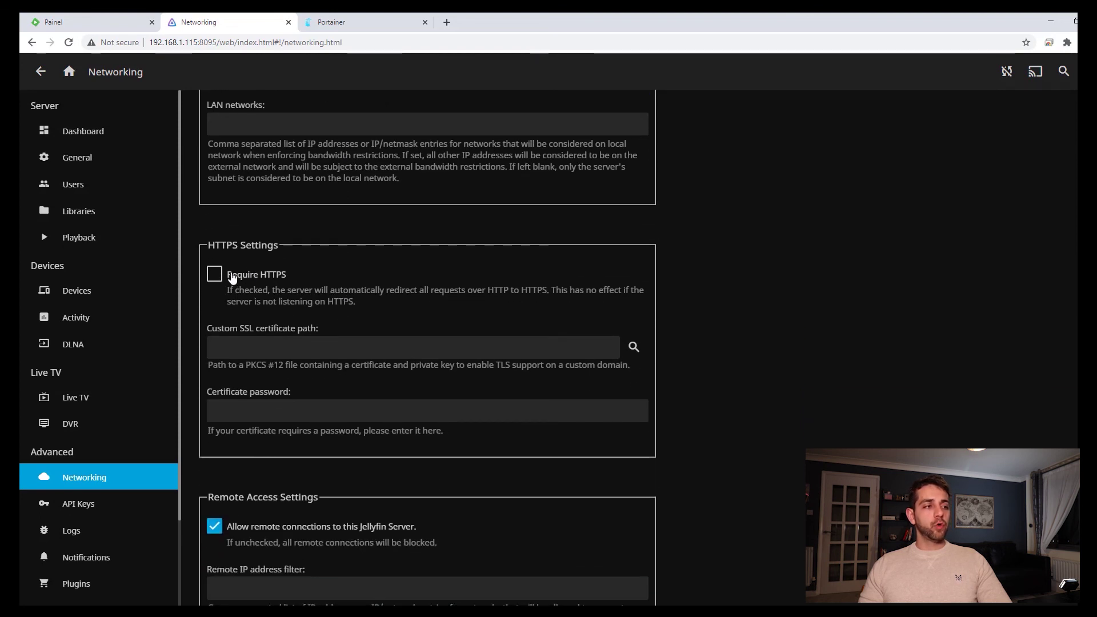
pyautogui.click(263, 284)
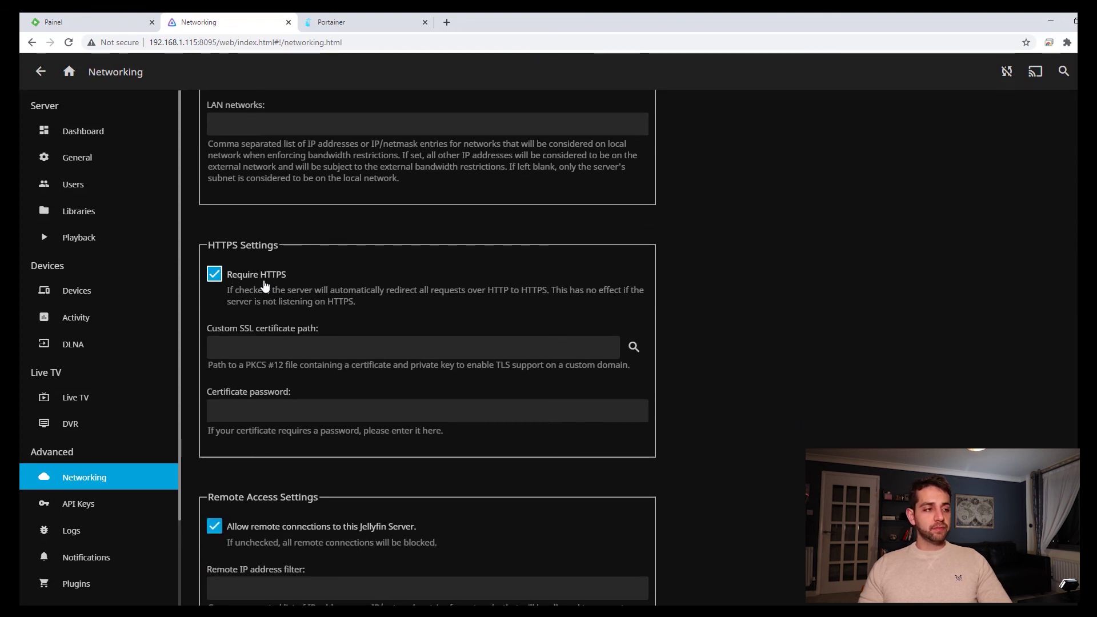
pyautogui.click(634, 347)
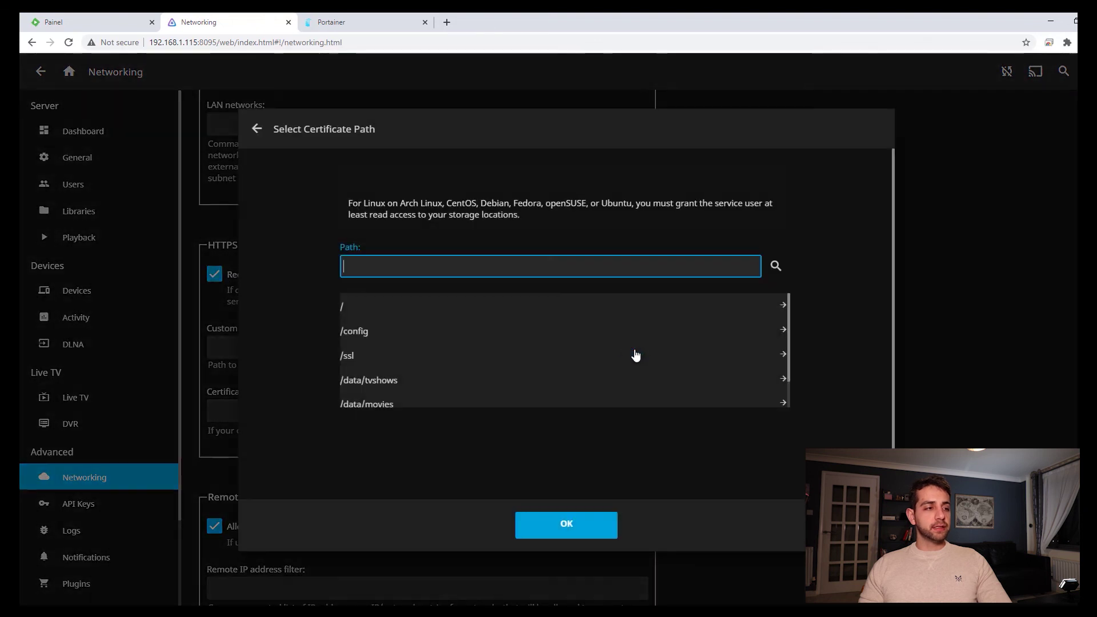
pyautogui.click(358, 360)
pyautogui.scroll(-1, 395, 395)
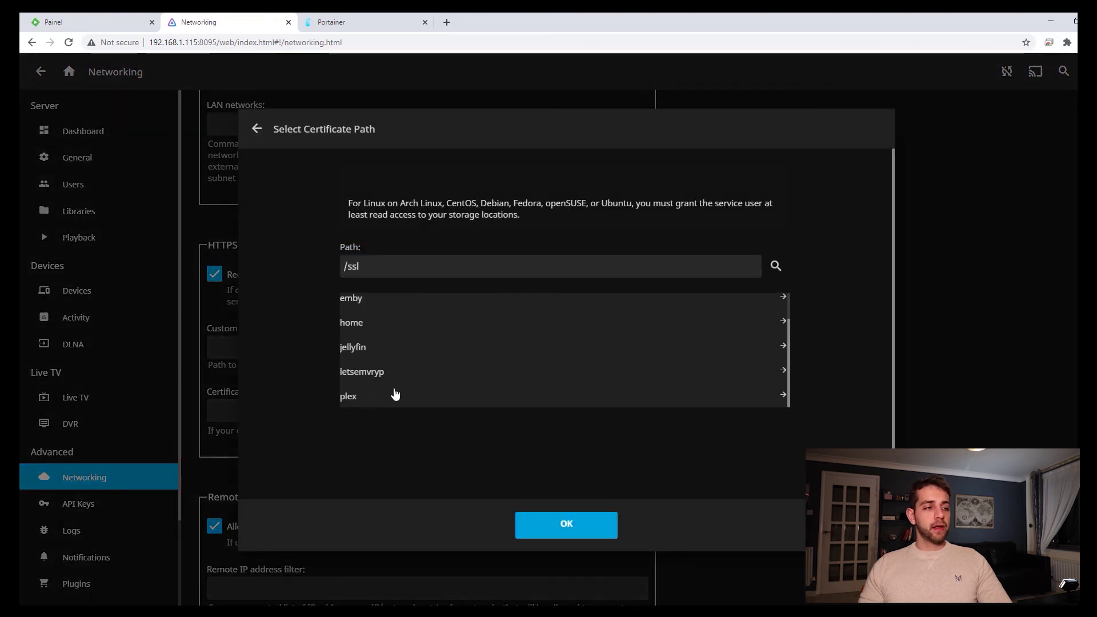
pyautogui.click(383, 372)
pyautogui.scroll(-2, 374, 371)
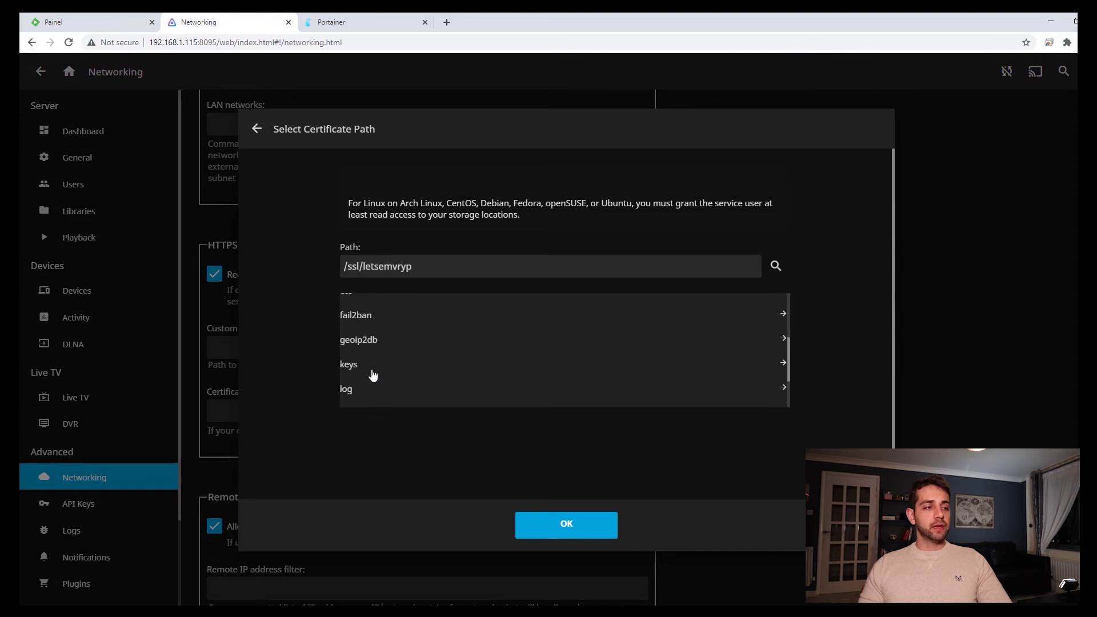
pyautogui.scroll(3, 358, 309)
pyautogui.click(359, 349)
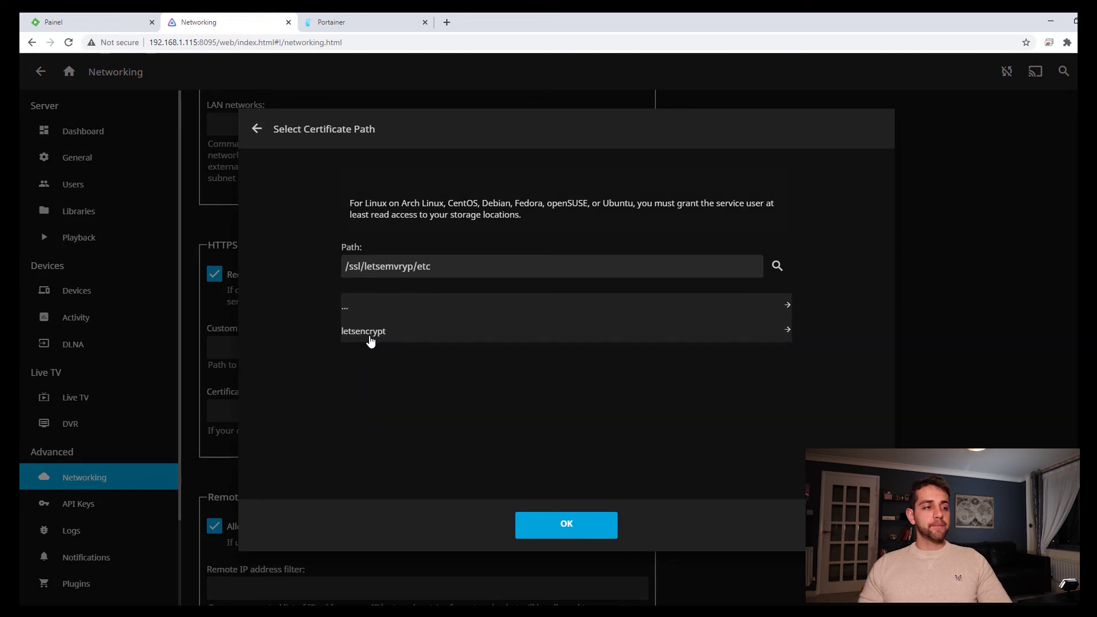
pyautogui.click(374, 337)
# Step: Choose privkey.pfx in live/user-sauberlab1.duckdns.org as Jellyfin's custom SSL certificate and confirm the path
pyautogui.scroll(-2, 360, 366)
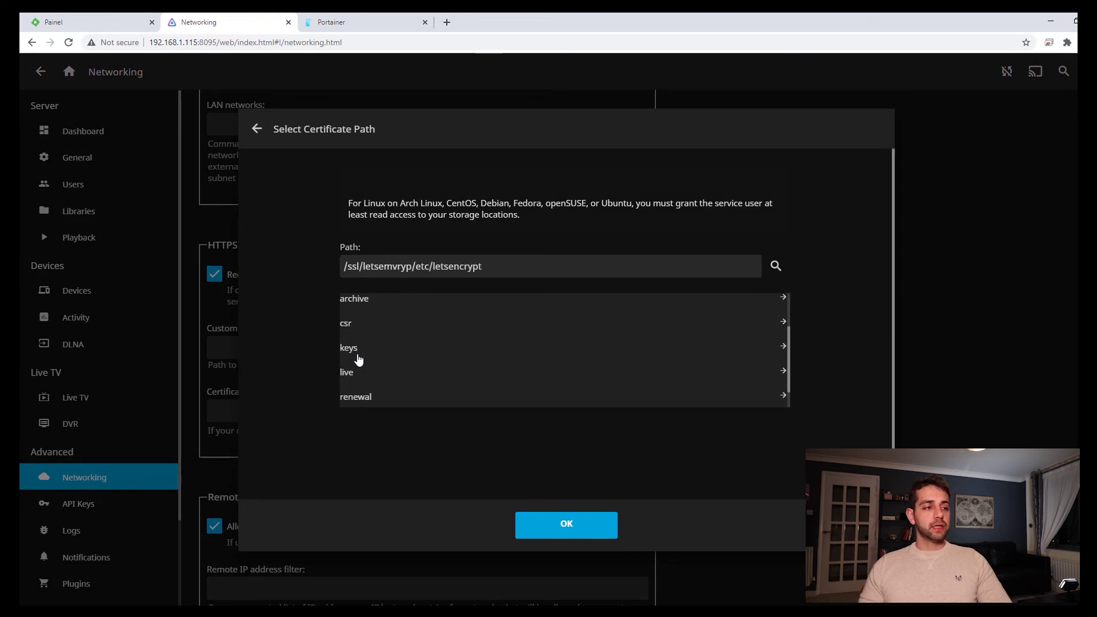
pyautogui.click(359, 373)
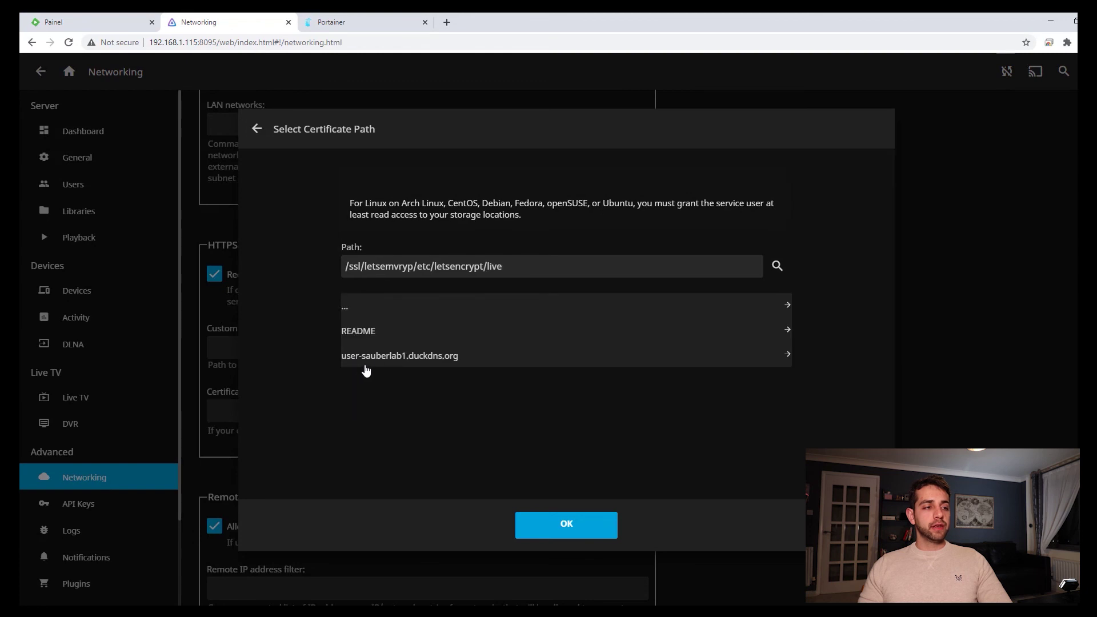
pyautogui.click(414, 359)
pyautogui.scroll(-2, 392, 379)
pyautogui.click(390, 398)
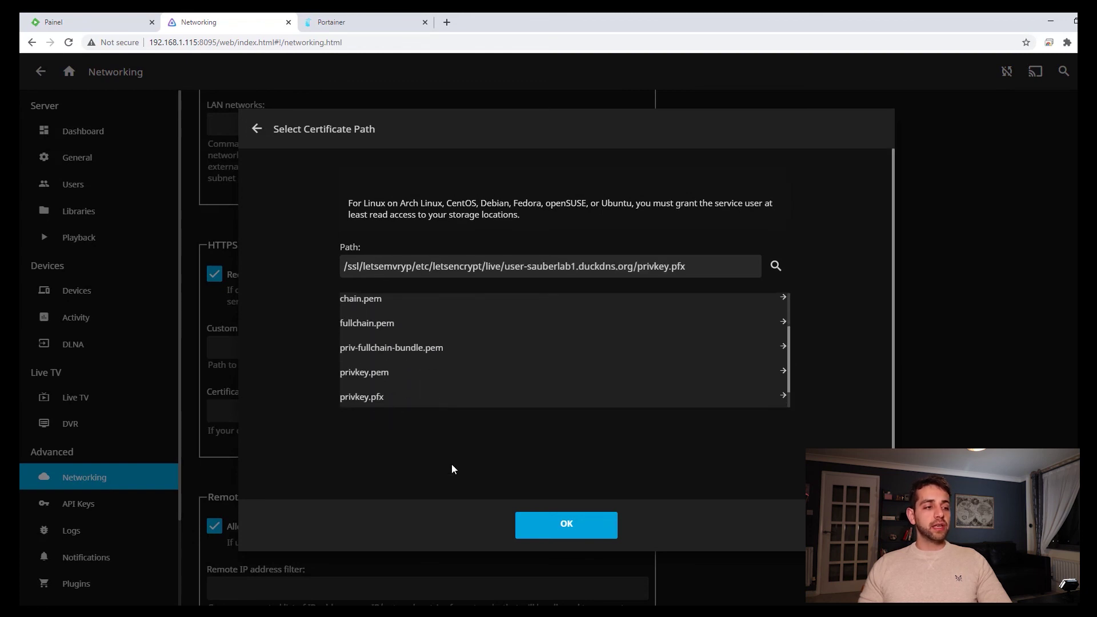
pyautogui.click(572, 530)
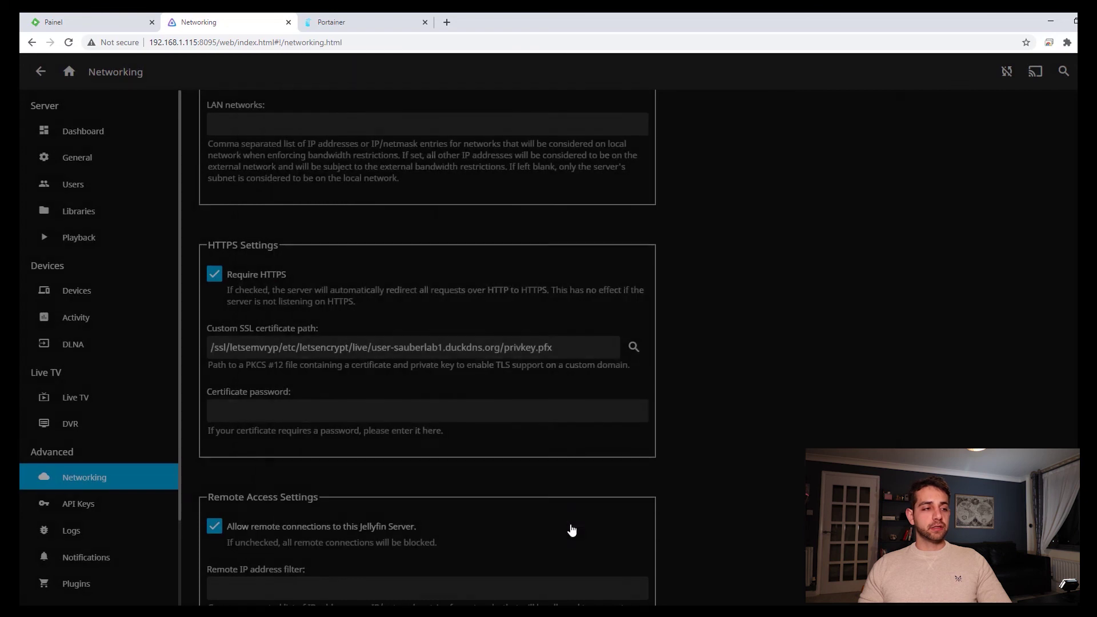
# Step: Set Jellyfin's public HTTPS port number to 443, save the networking settings and acknowledge the hosting settings notice
pyautogui.scroll(-4, 427, 474)
pyautogui.scroll(-3, 426, 476)
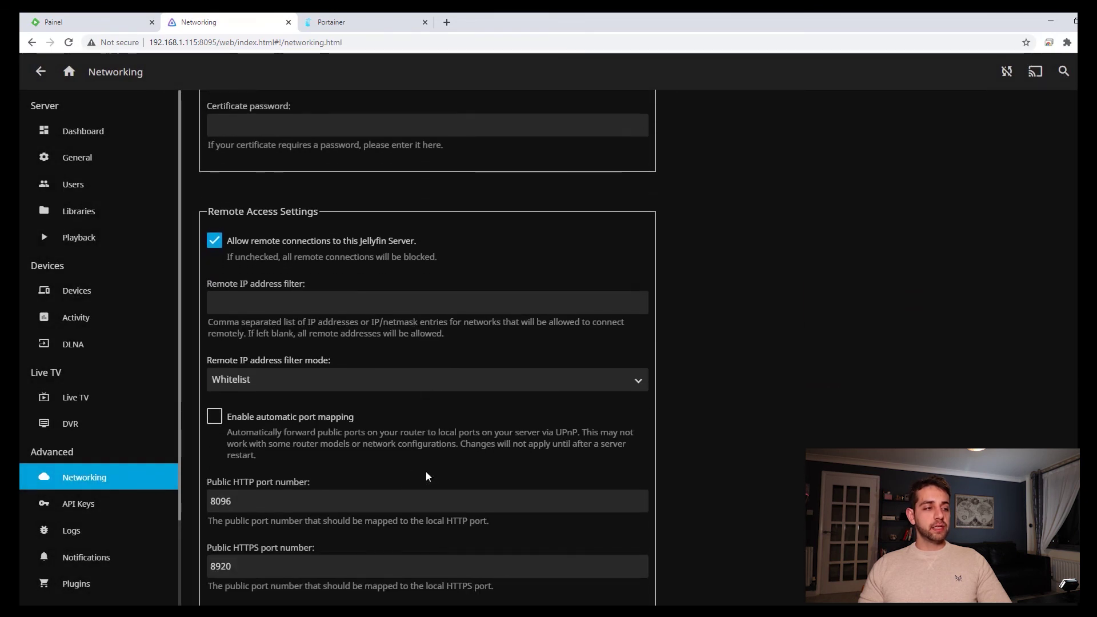
pyautogui.doubleClick(261, 471)
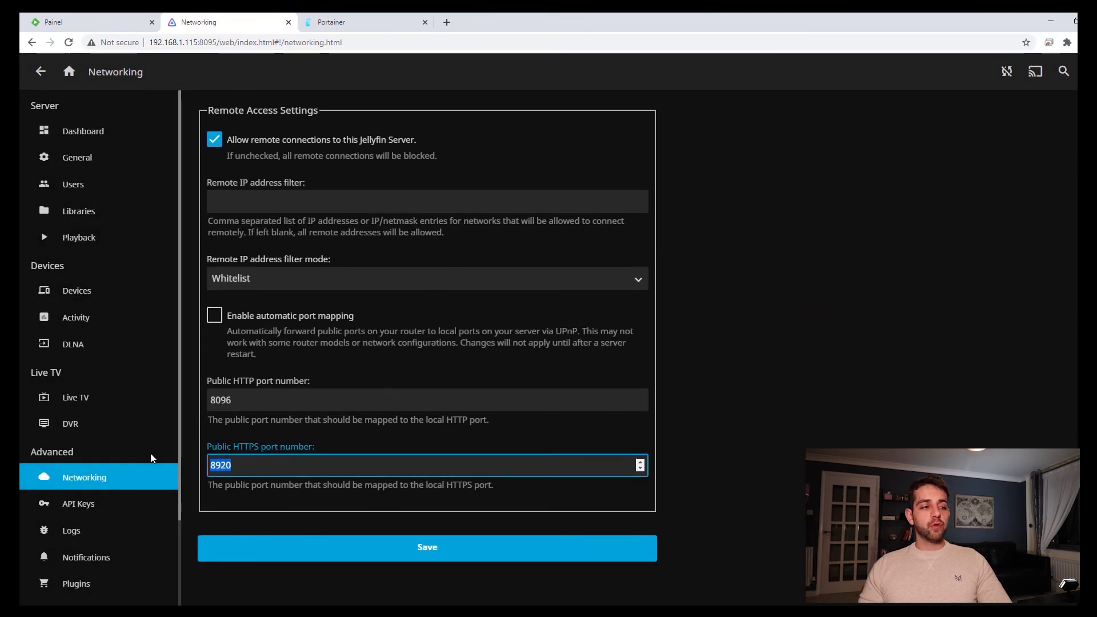
pyautogui.write('443')
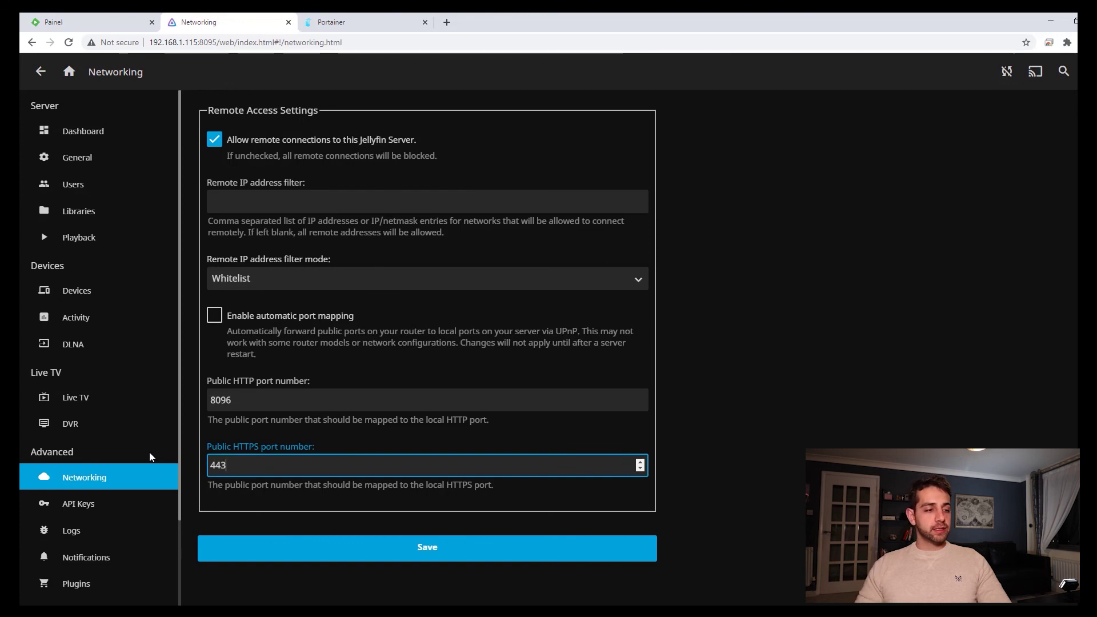
pyautogui.click(464, 547)
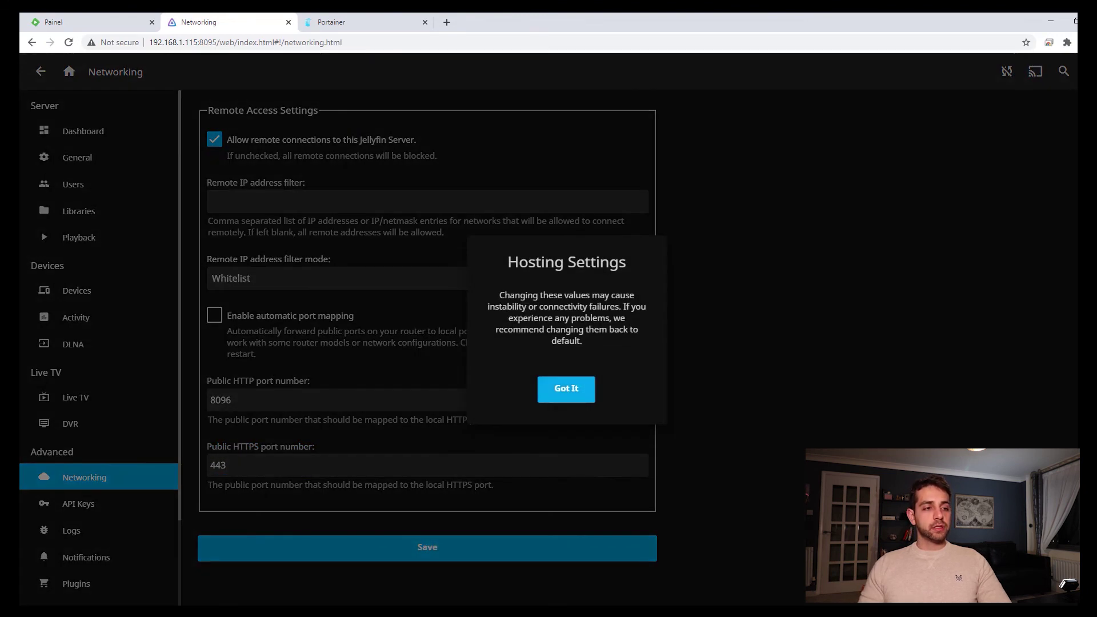
pyautogui.click(566, 390)
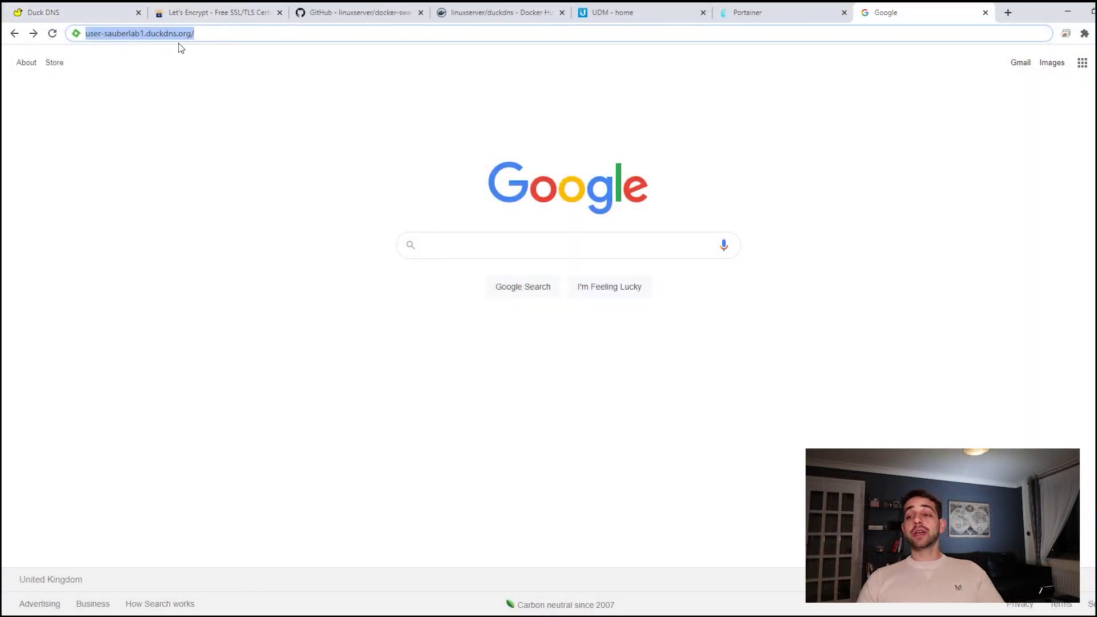
pyautogui.click(207, 35)
pyautogui.press('Return')
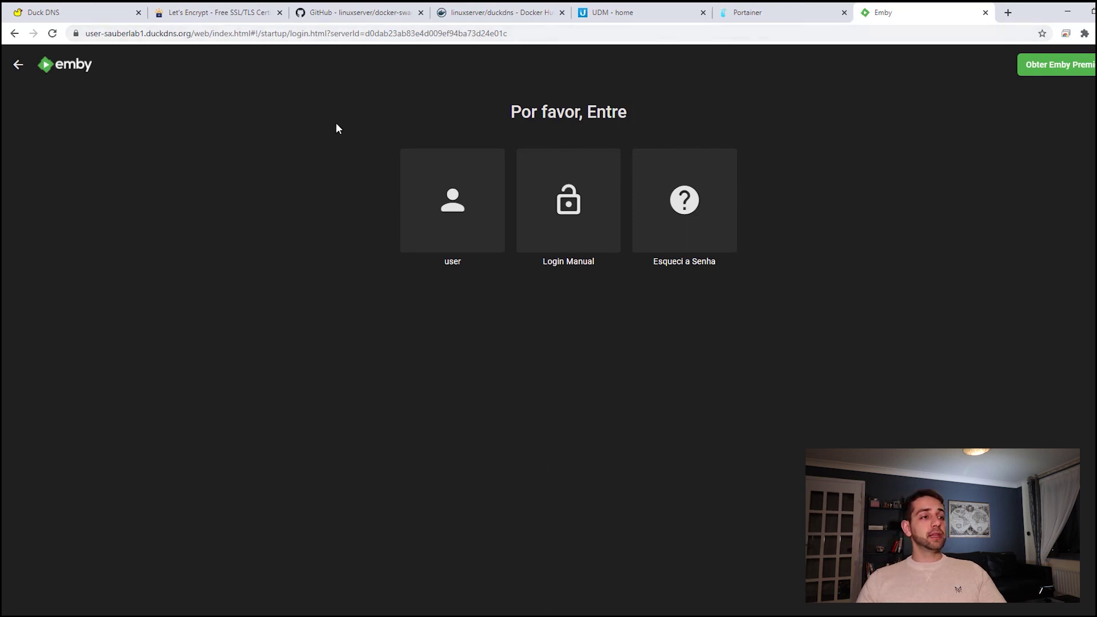
pyautogui.hotkey('ctrl', 'l')
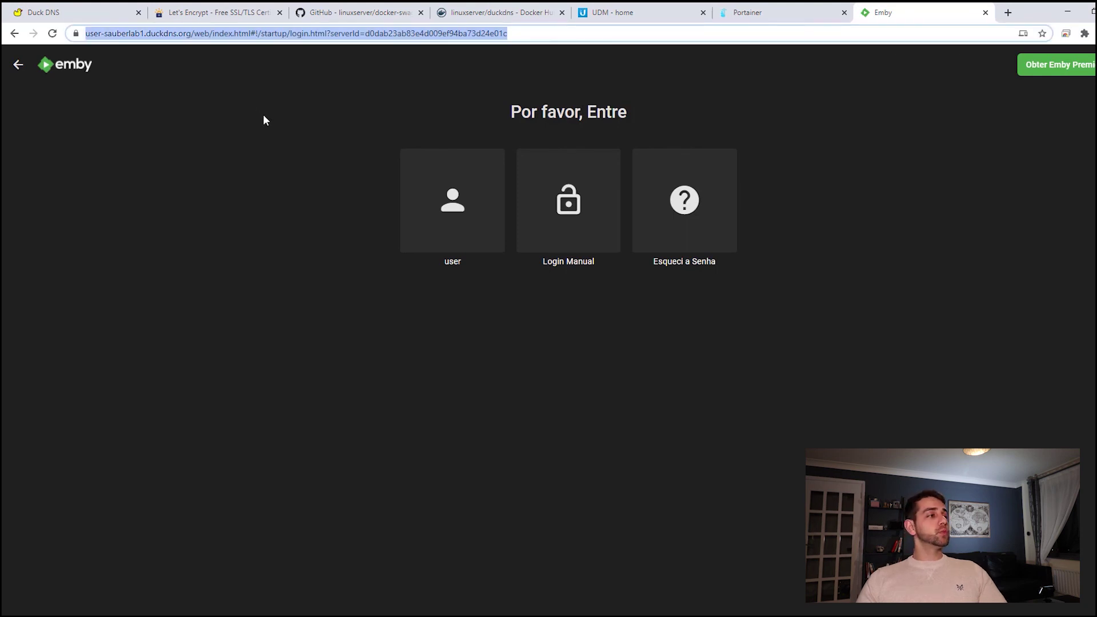
pyautogui.write('https://user-sauberlab2.duckdns.org/')
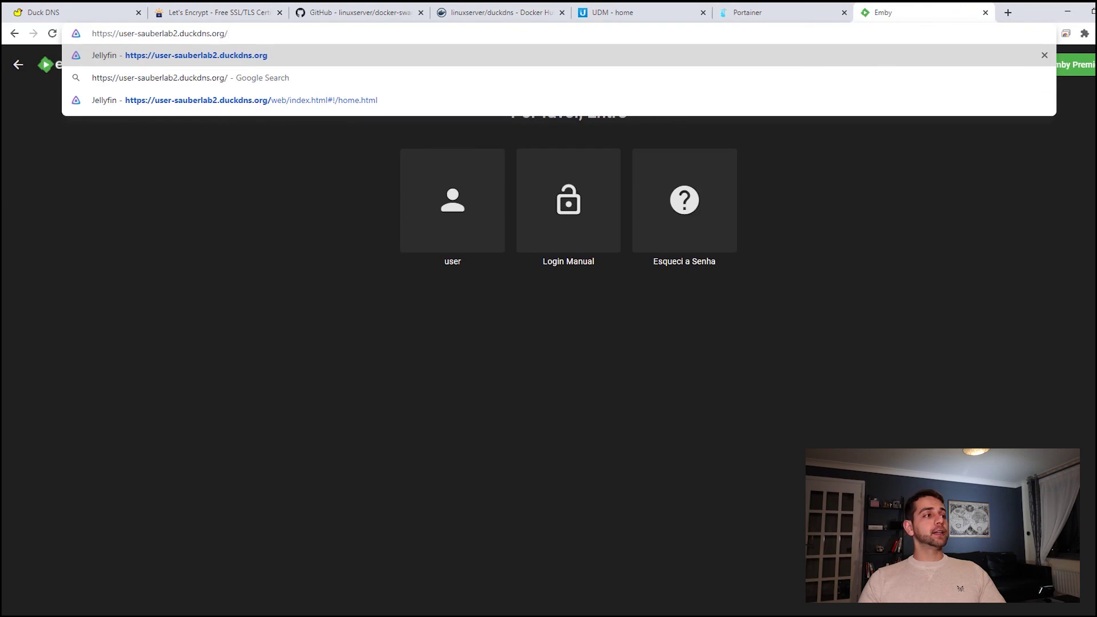
pyautogui.press('Return')
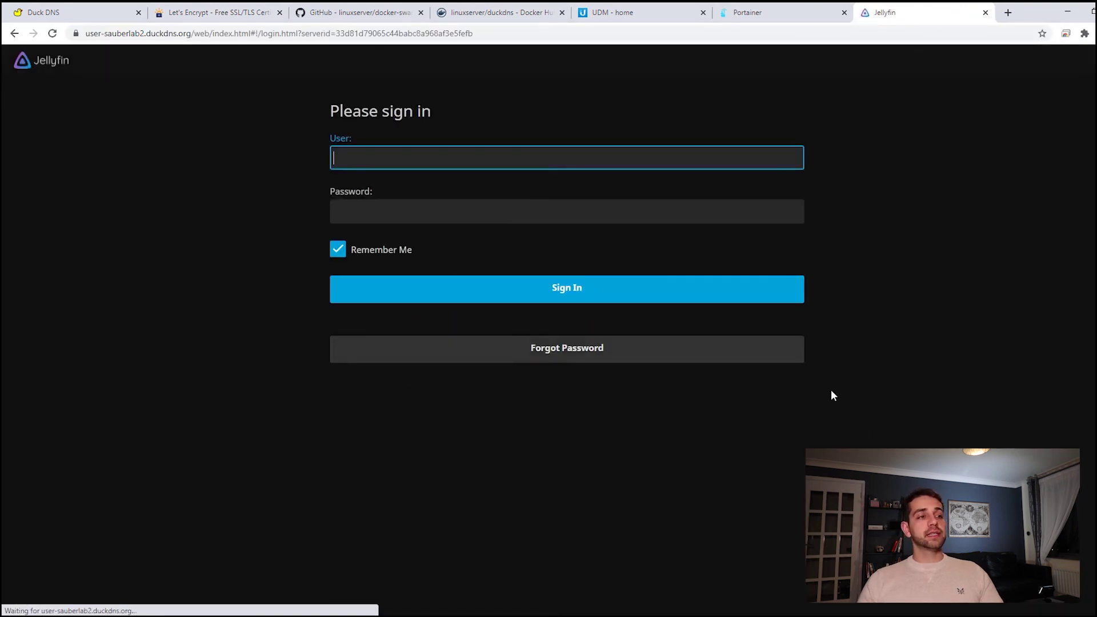